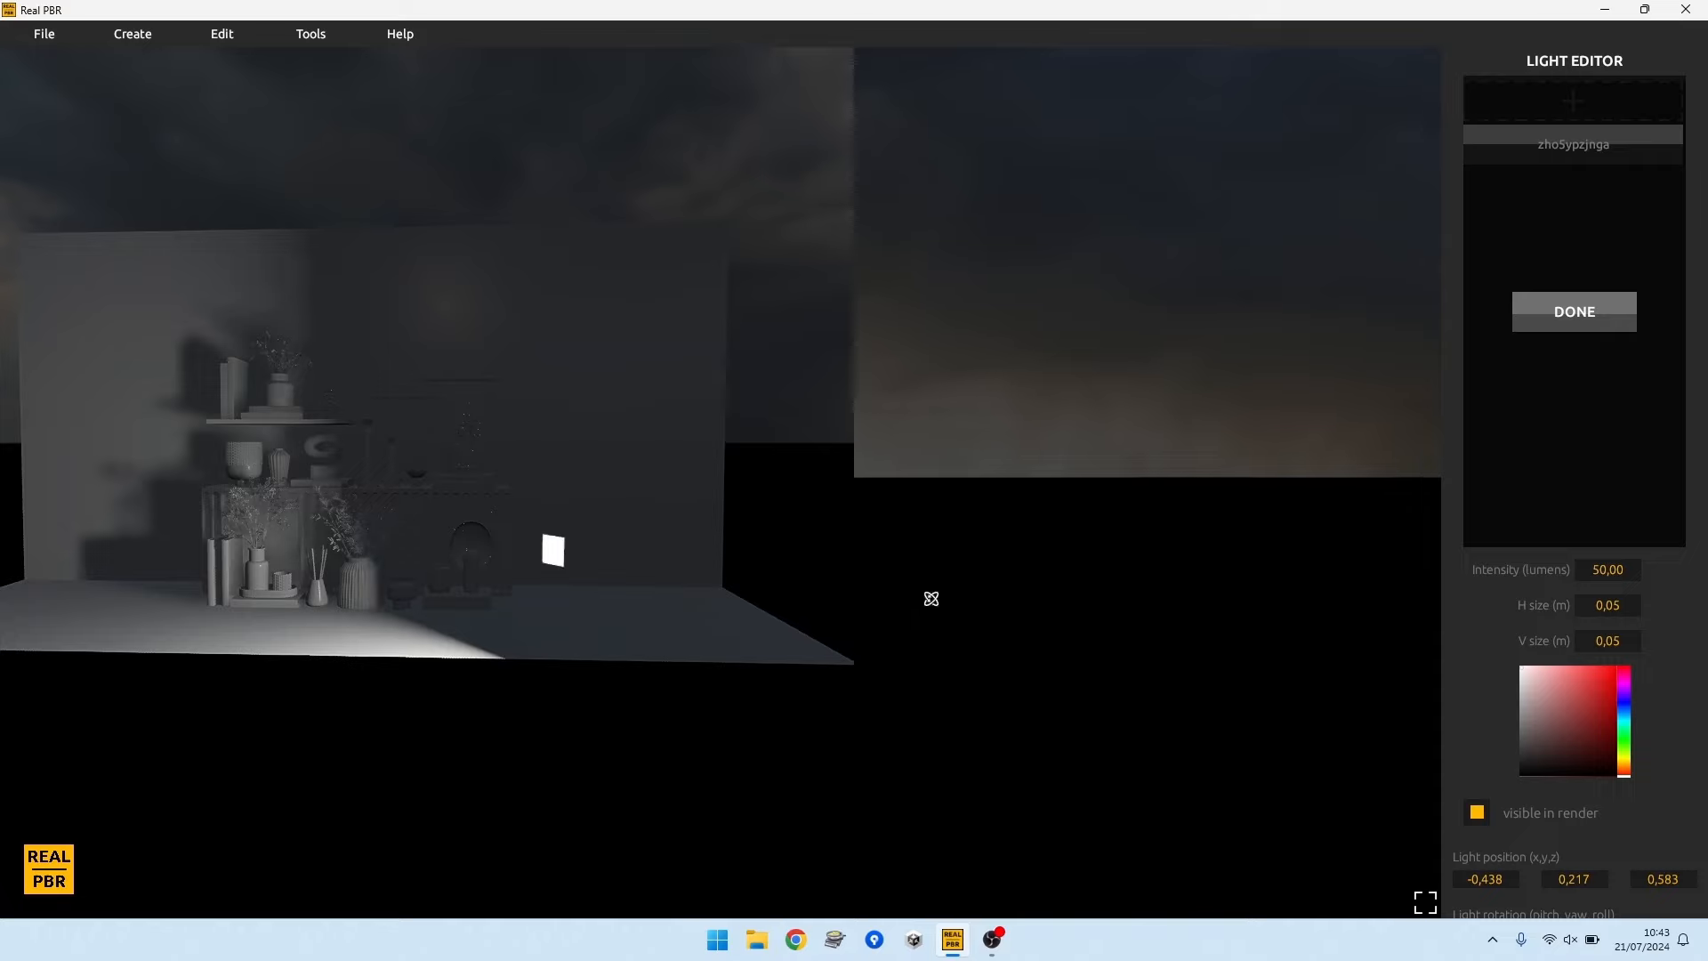
# Step: Turn the 0.05 m light to face the cabinet and its decorations, and finish editing the light
pyautogui.moveTo(1085, 606); pyautogui.dragTo(1437, 605, button='right')
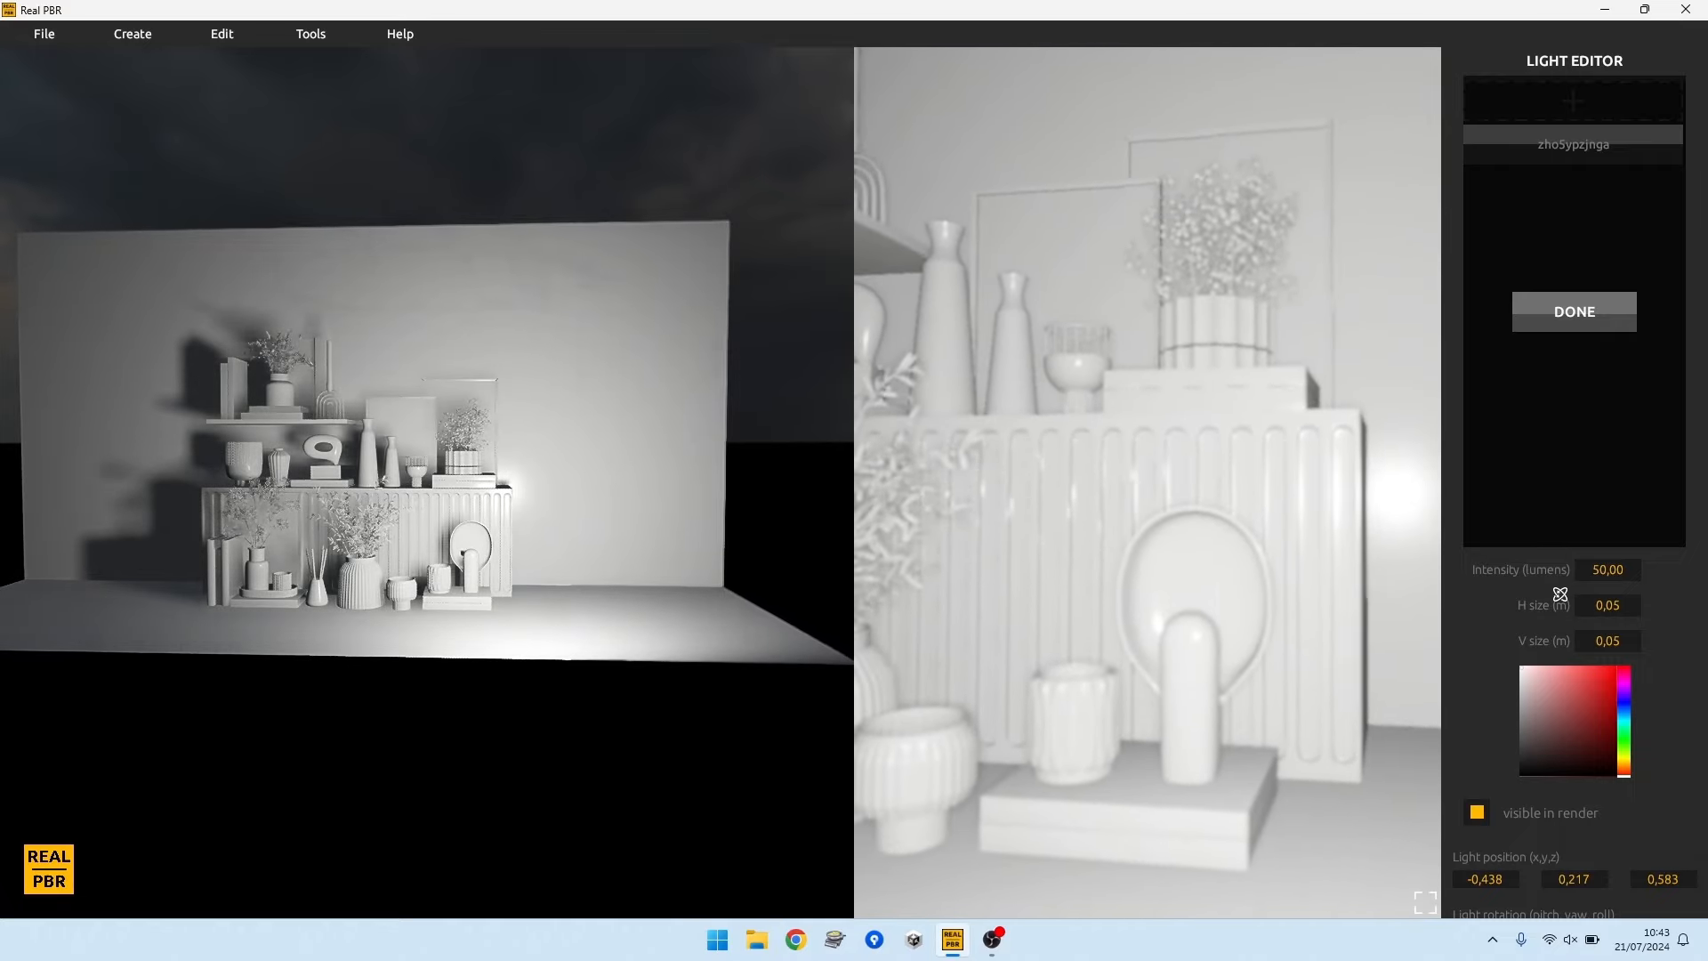
pyautogui.click(1581, 322)
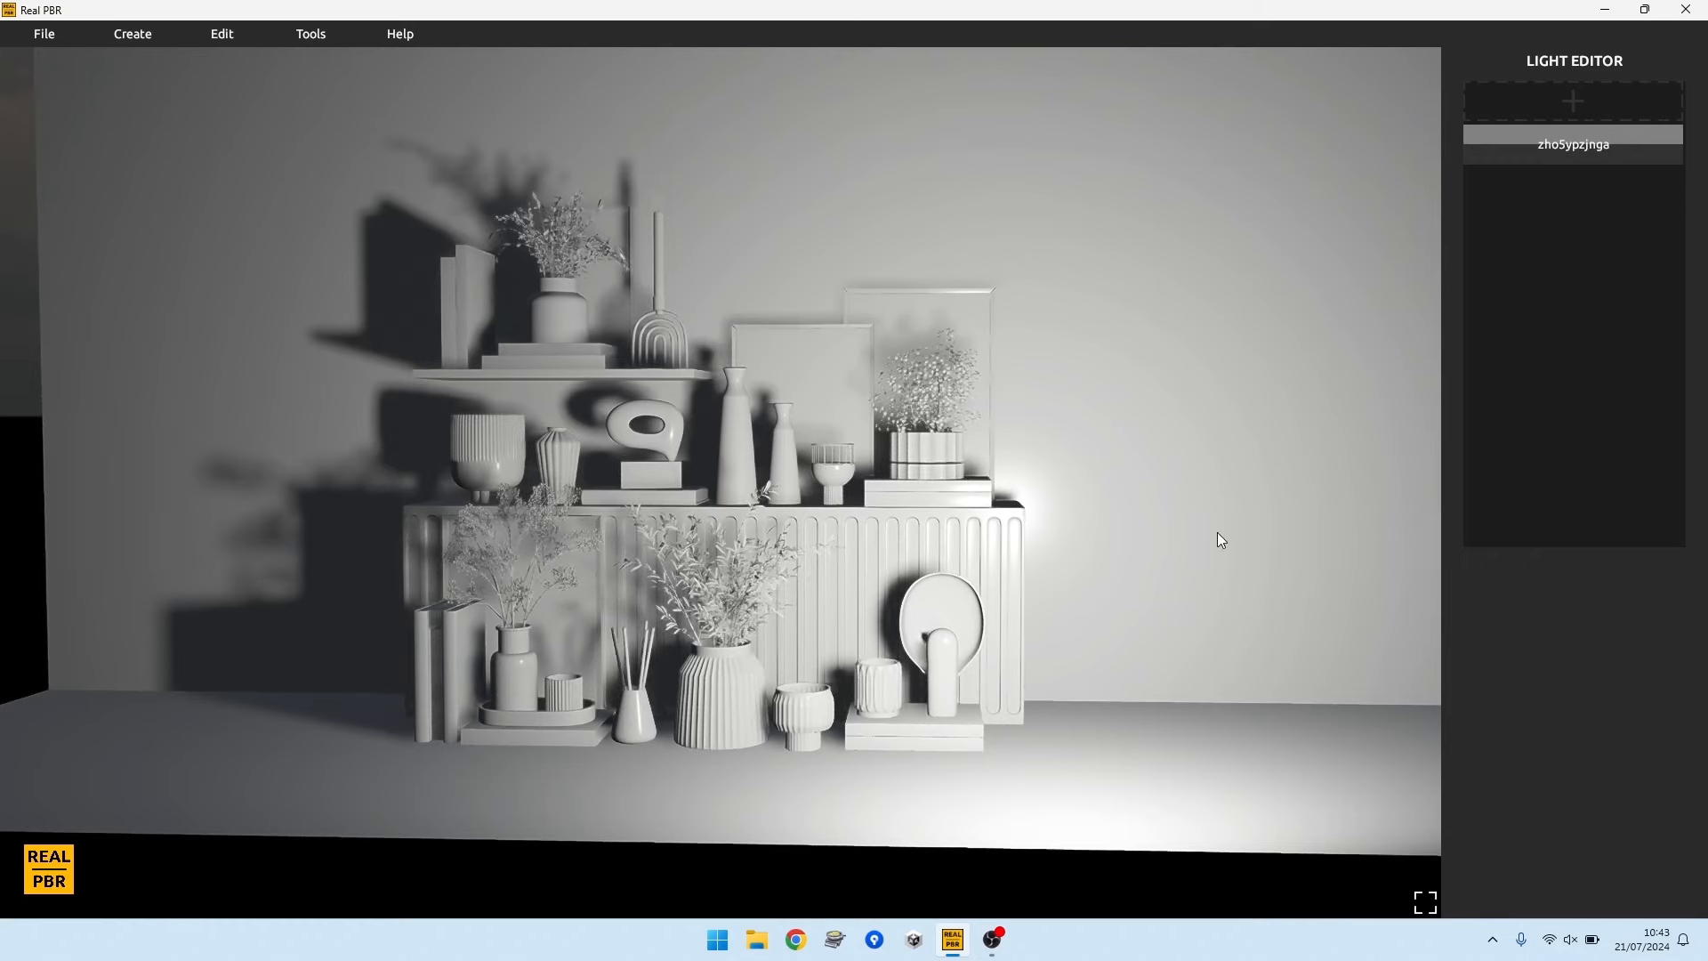
# Step: Set the camera's field of view to 25 degrees and reframe the shelf and cabinet from about (-0.178, 0.245, 2.415)
pyautogui.click(311, 35)
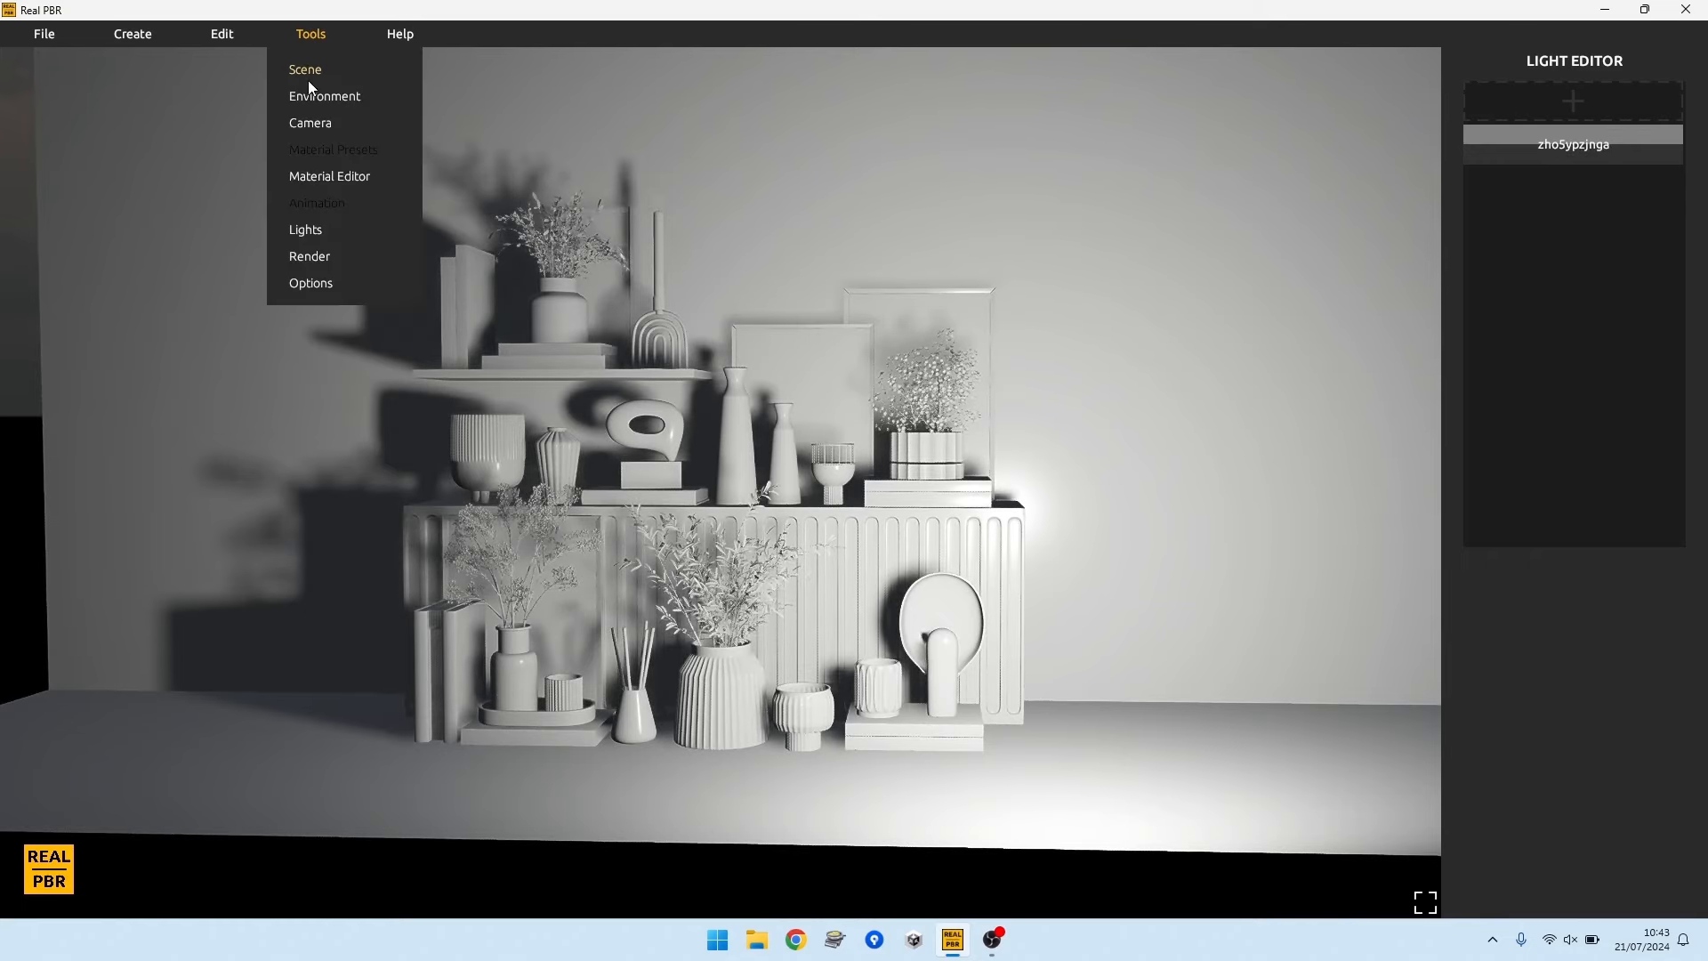
pyautogui.click(311, 124)
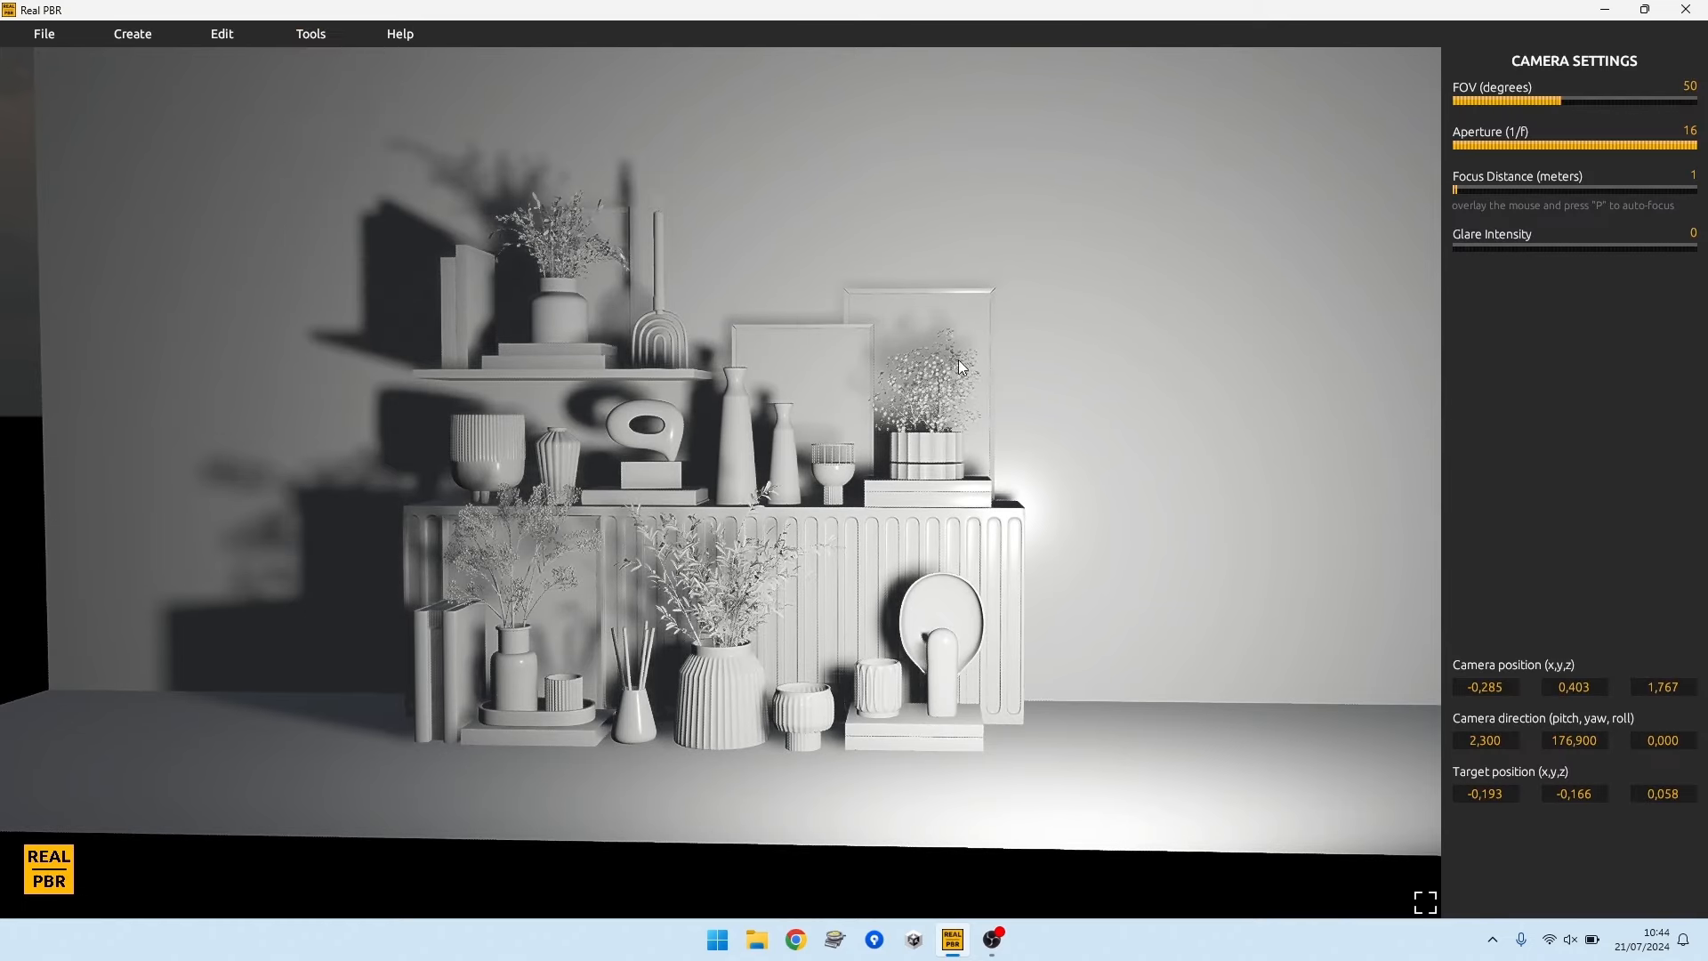
pyautogui.moveTo(1539, 101); pyautogui.dragTo(1491, 98)
pyautogui.moveTo(678, 562); pyautogui.dragTo(654, 600, button='middle')
pyautogui.scroll(-3, 735, 574)
pyautogui.moveTo(654, 600); pyautogui.dragTo(670, 557, button='right')
pyautogui.moveTo(672, 563)
pyautogui.mouseDown(button='middle')
pyautogui.moveTo(666, 623)
pyautogui.moveTo(667, 583)
pyautogui.mouseUp(button='middle')
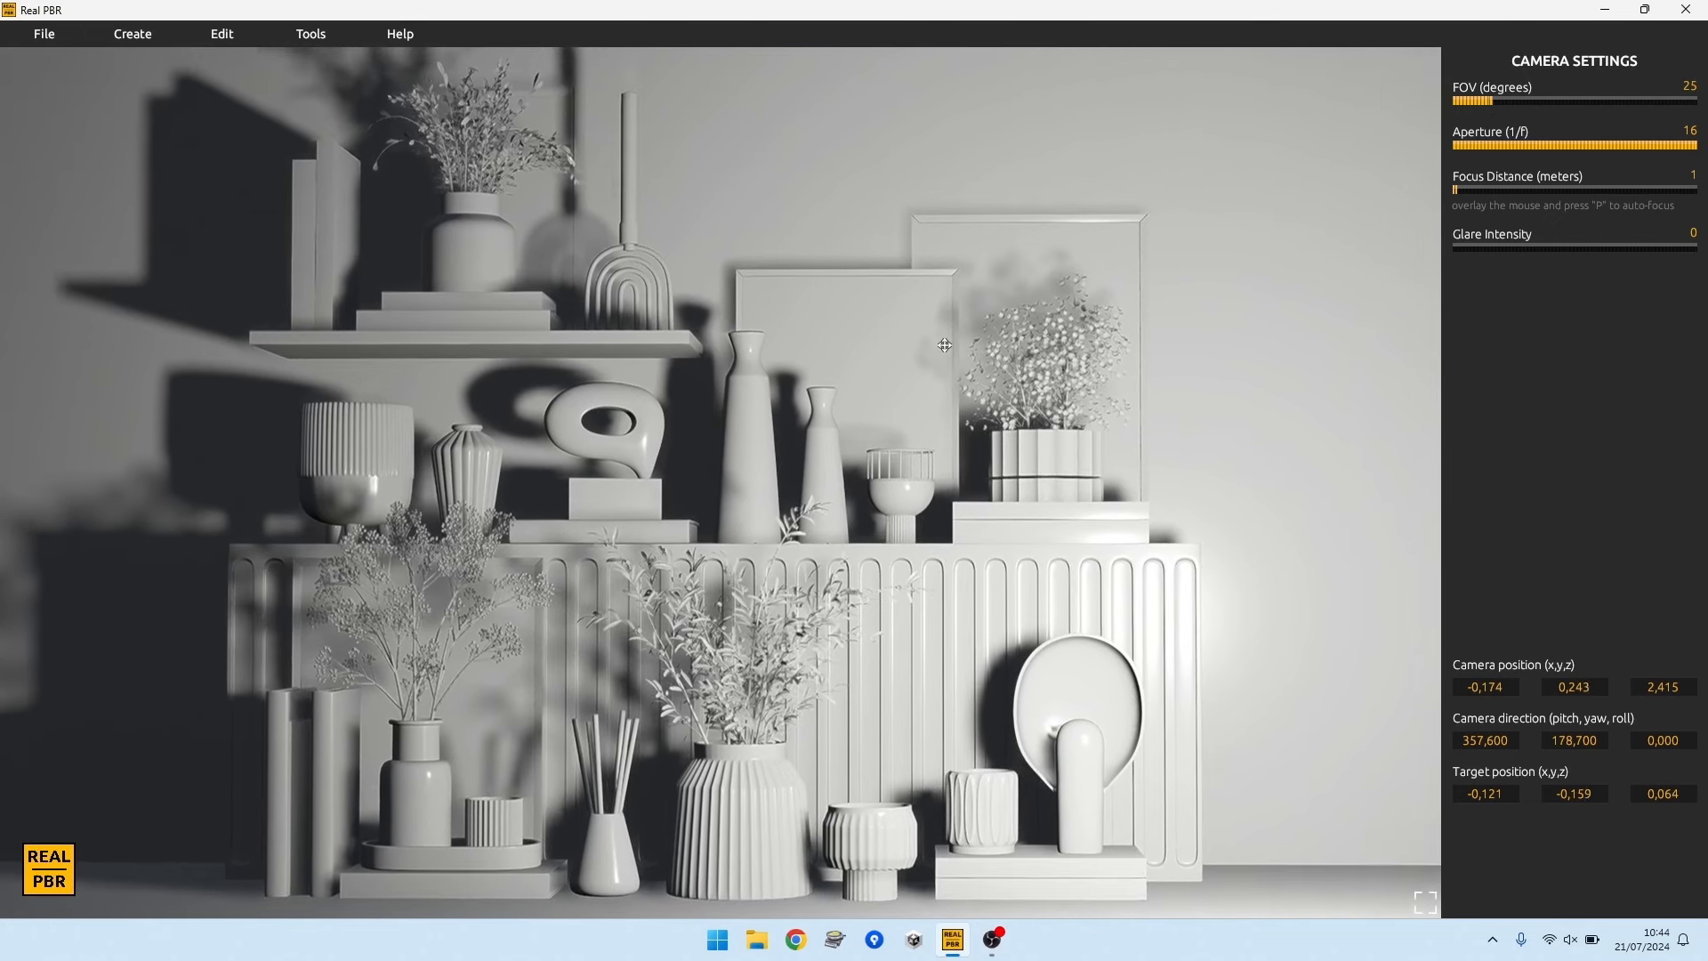
pyautogui.moveTo(948, 330); pyautogui.dragTo(936, 347, button='middle')
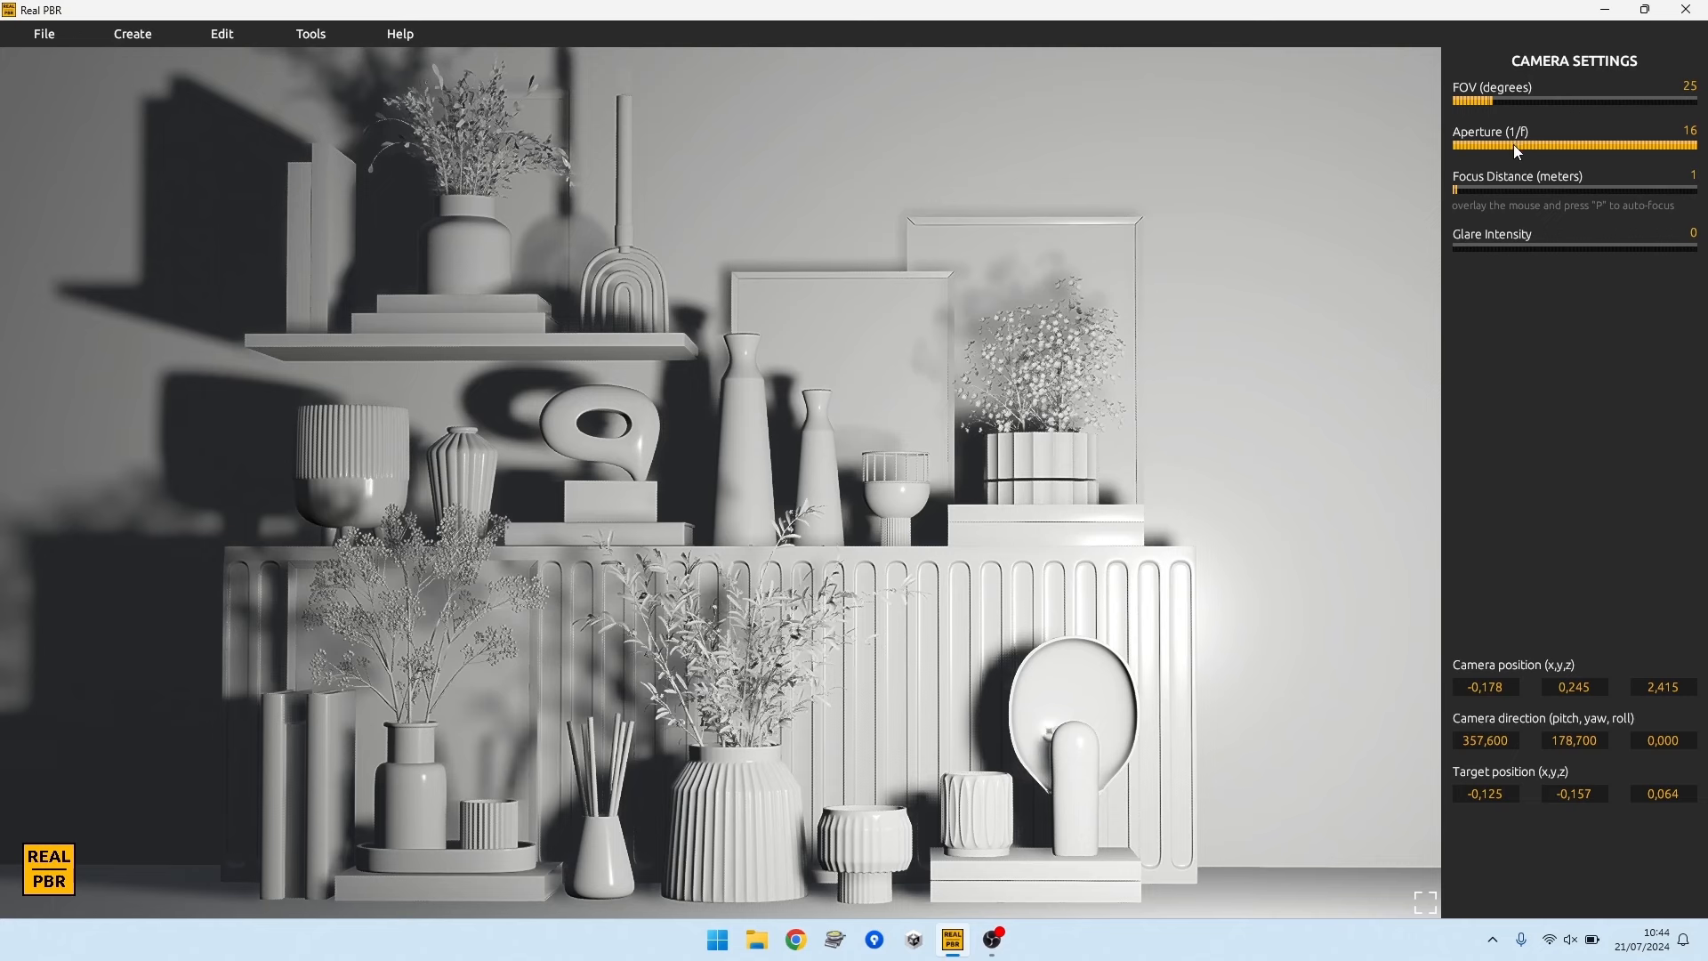
# Step: Set the camera aperture to 3 and auto-focus on different objects, ending on the tall vase on the cabinet
pyautogui.moveTo(1513, 144); pyautogui.dragTo(1469, 147)
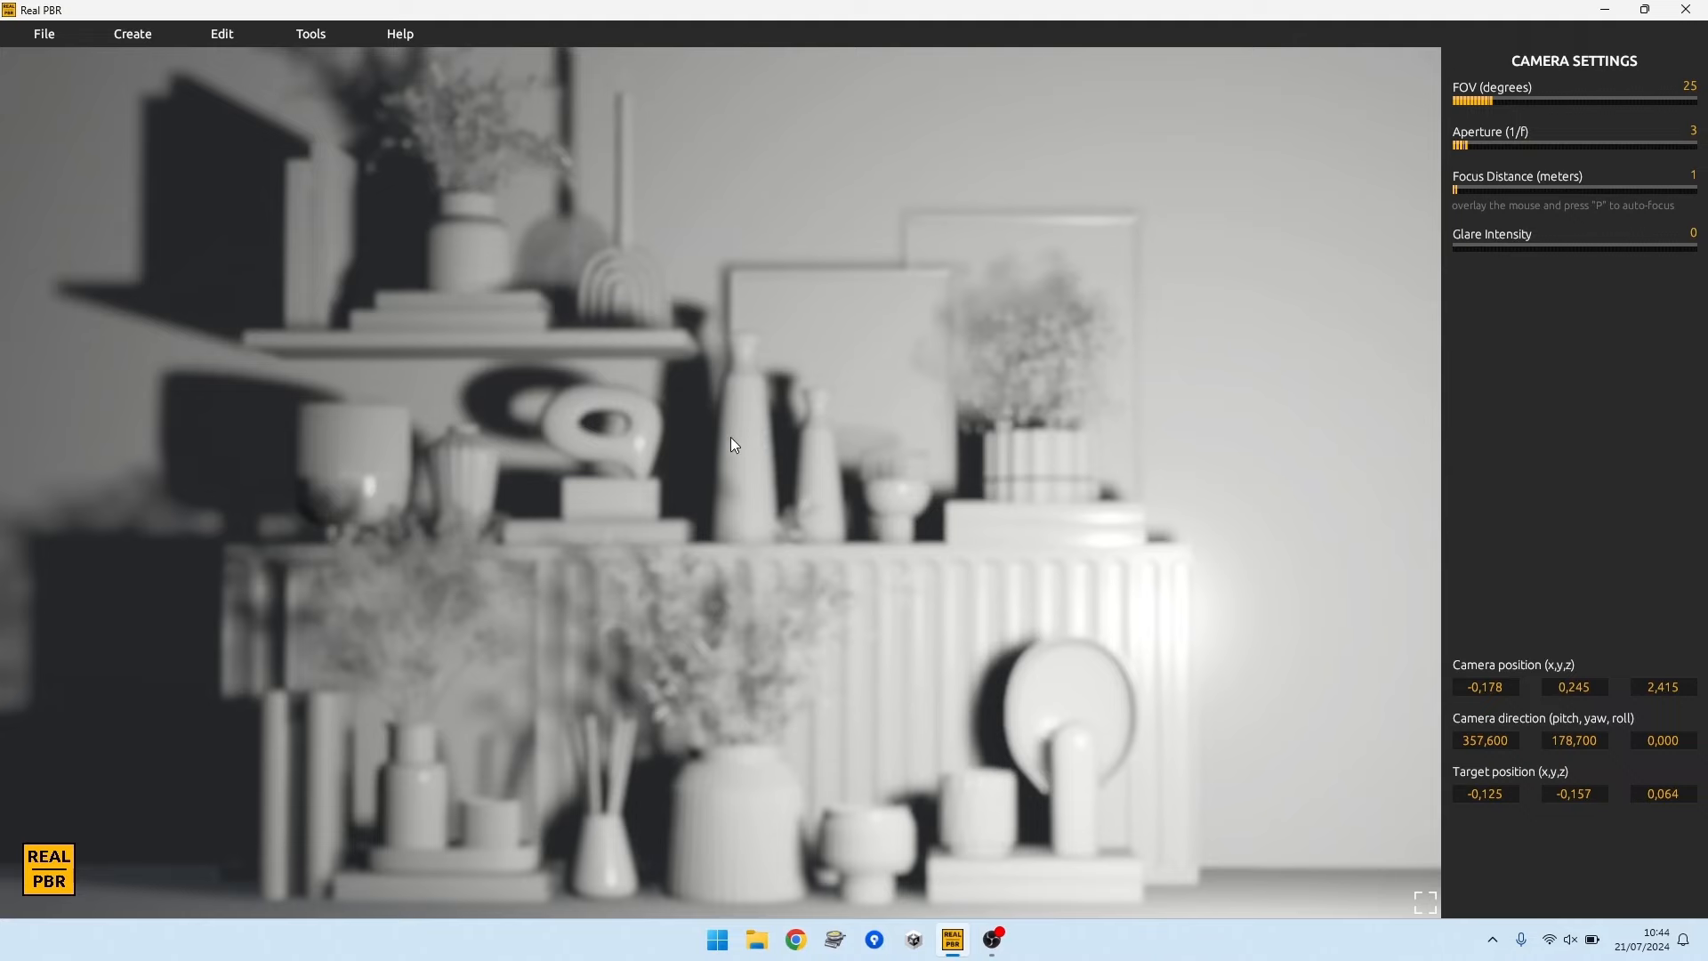
pyautogui.press('p')
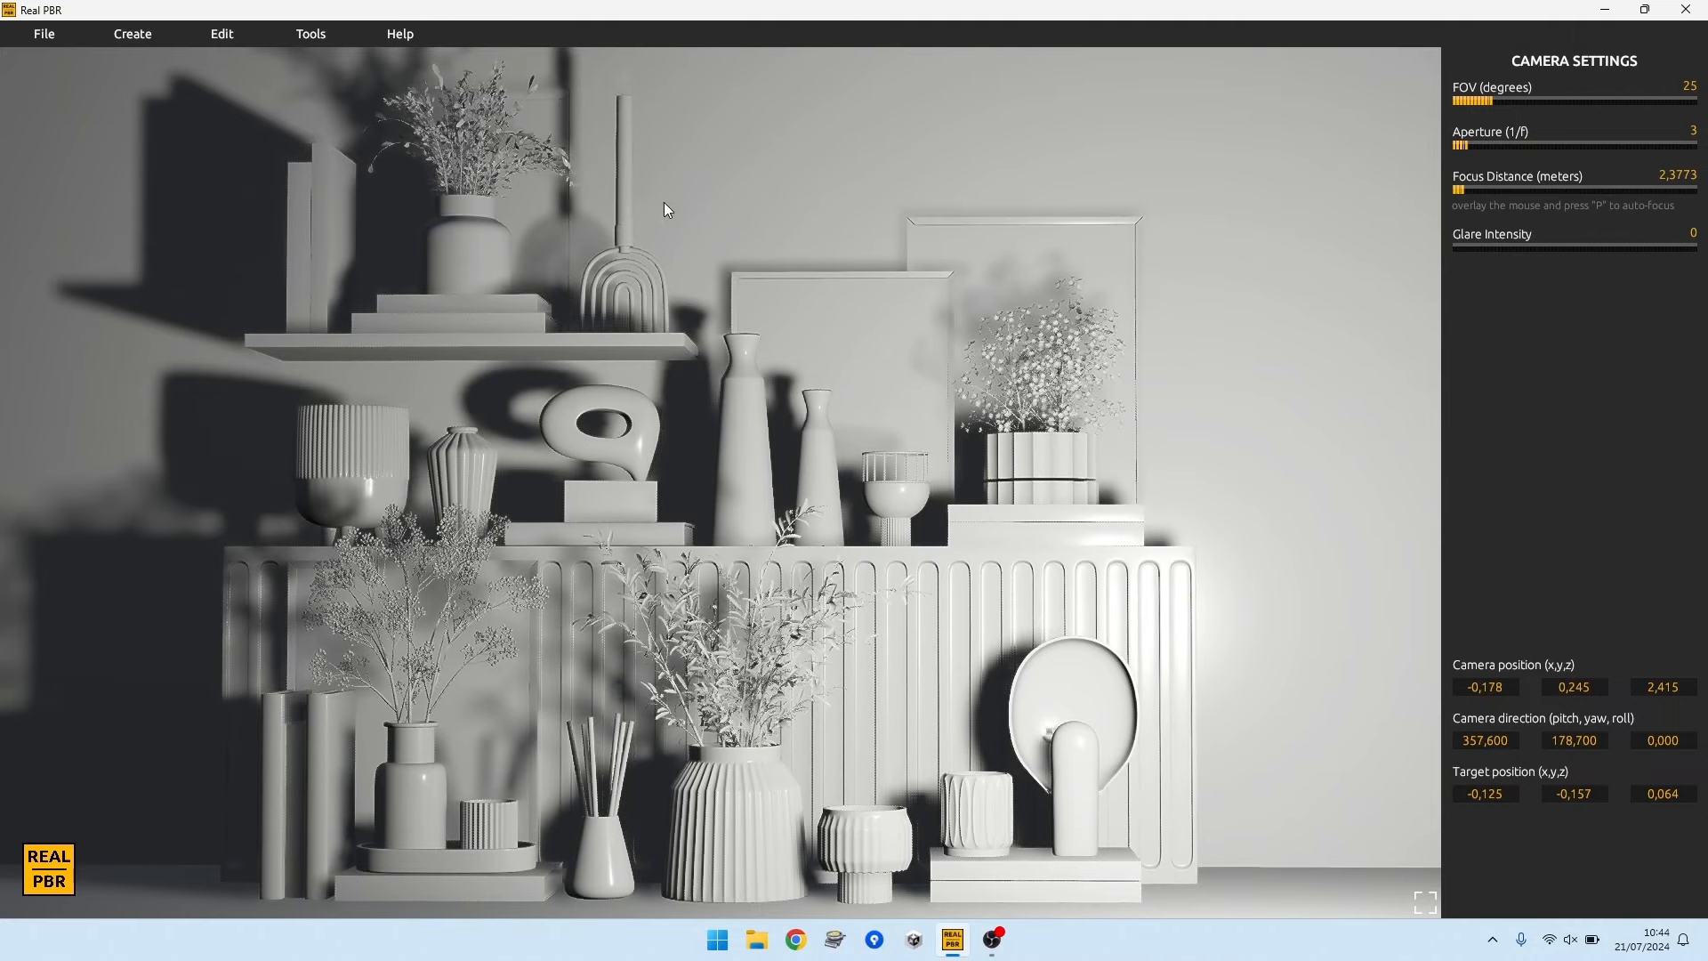
pyautogui.press('p')
pyautogui.press('p')
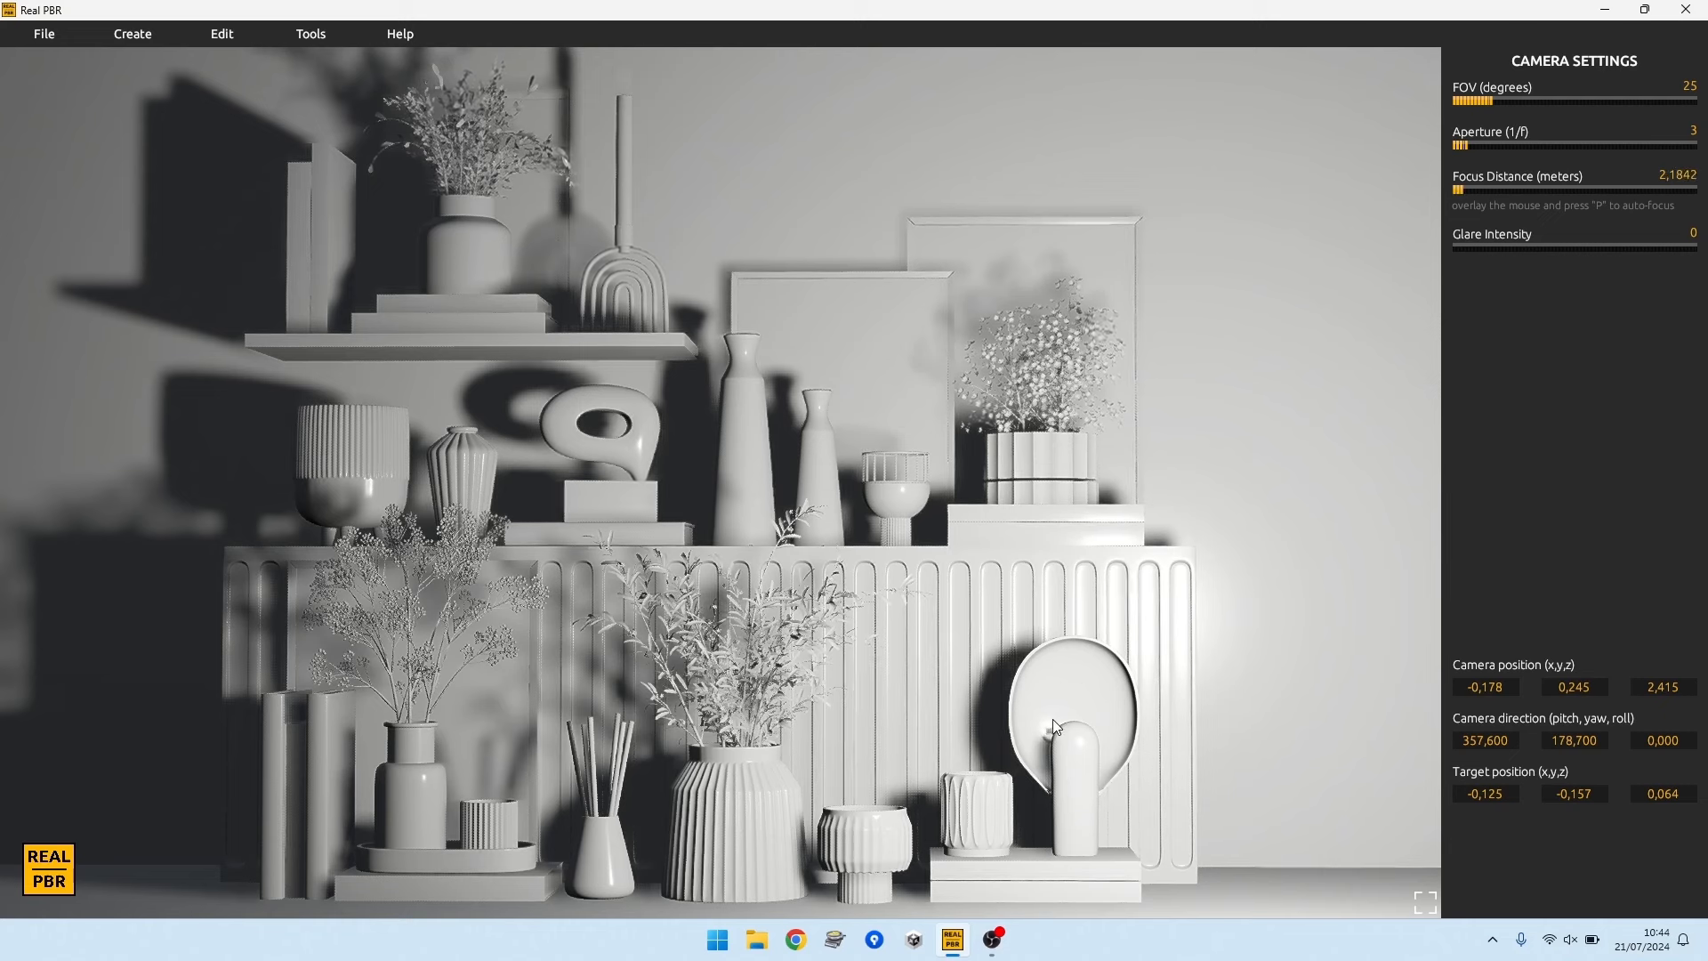
pyautogui.press('p')
pyautogui.press('p')
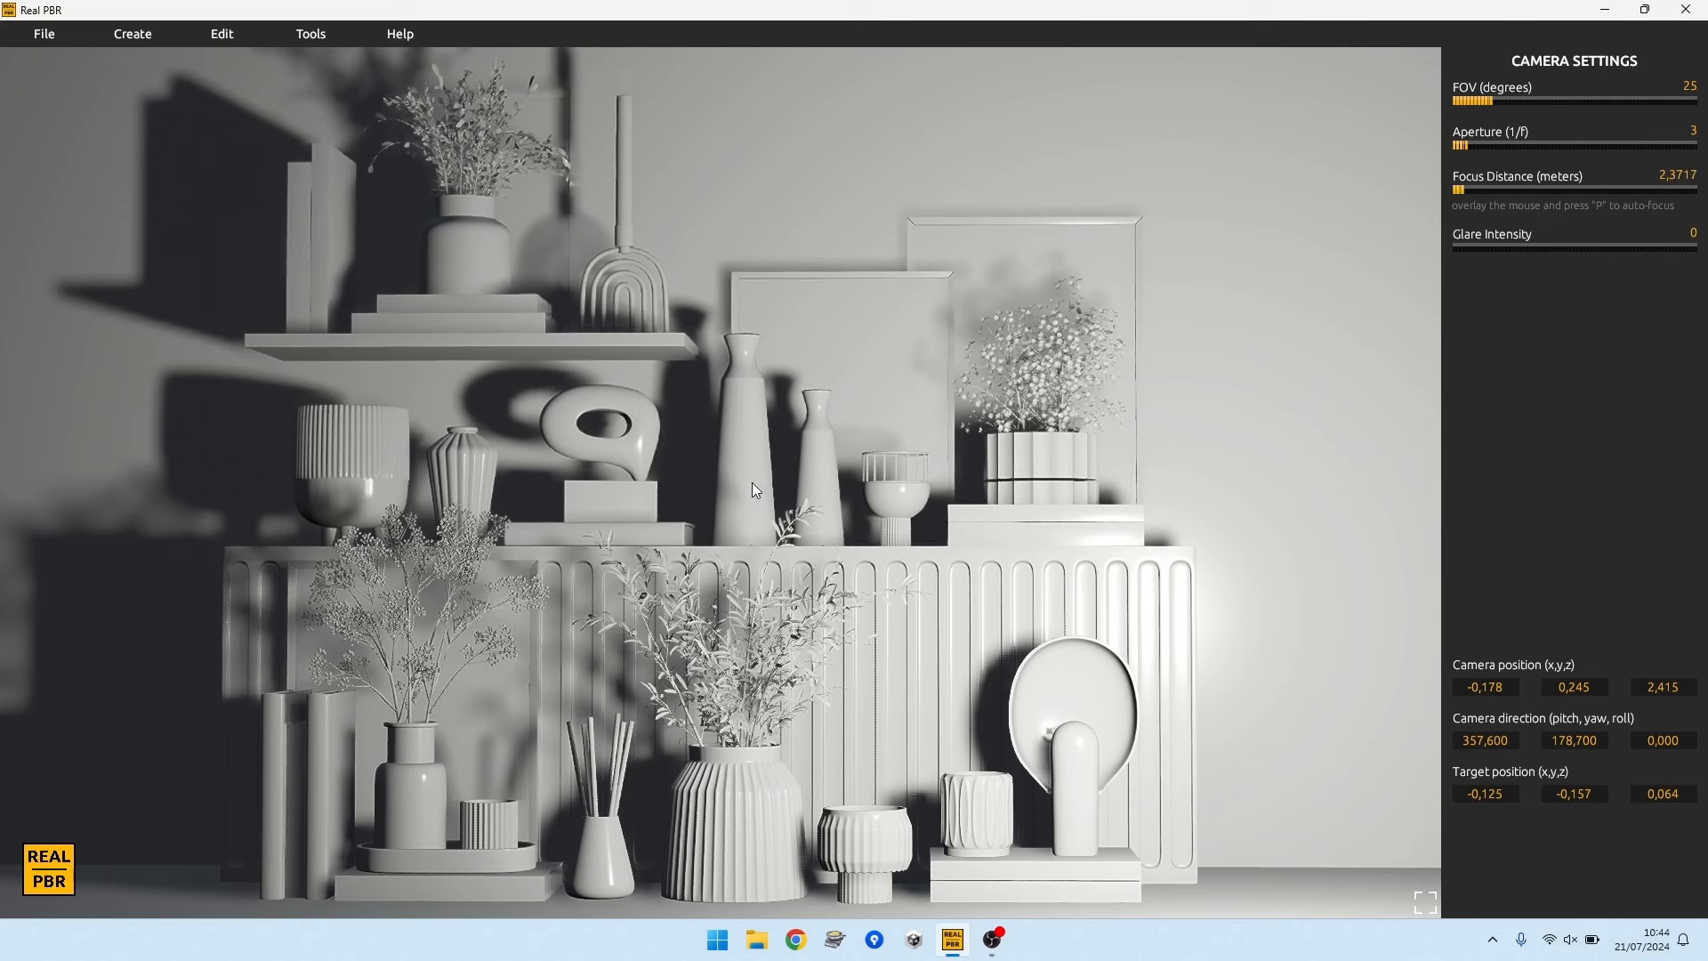
# Step: Try the camera's glare intensity at 1, and reduce it to 0.0963
pyautogui.click(1453, 146)
pyautogui.moveTo(1464, 246); pyautogui.dragTo(1699, 249)
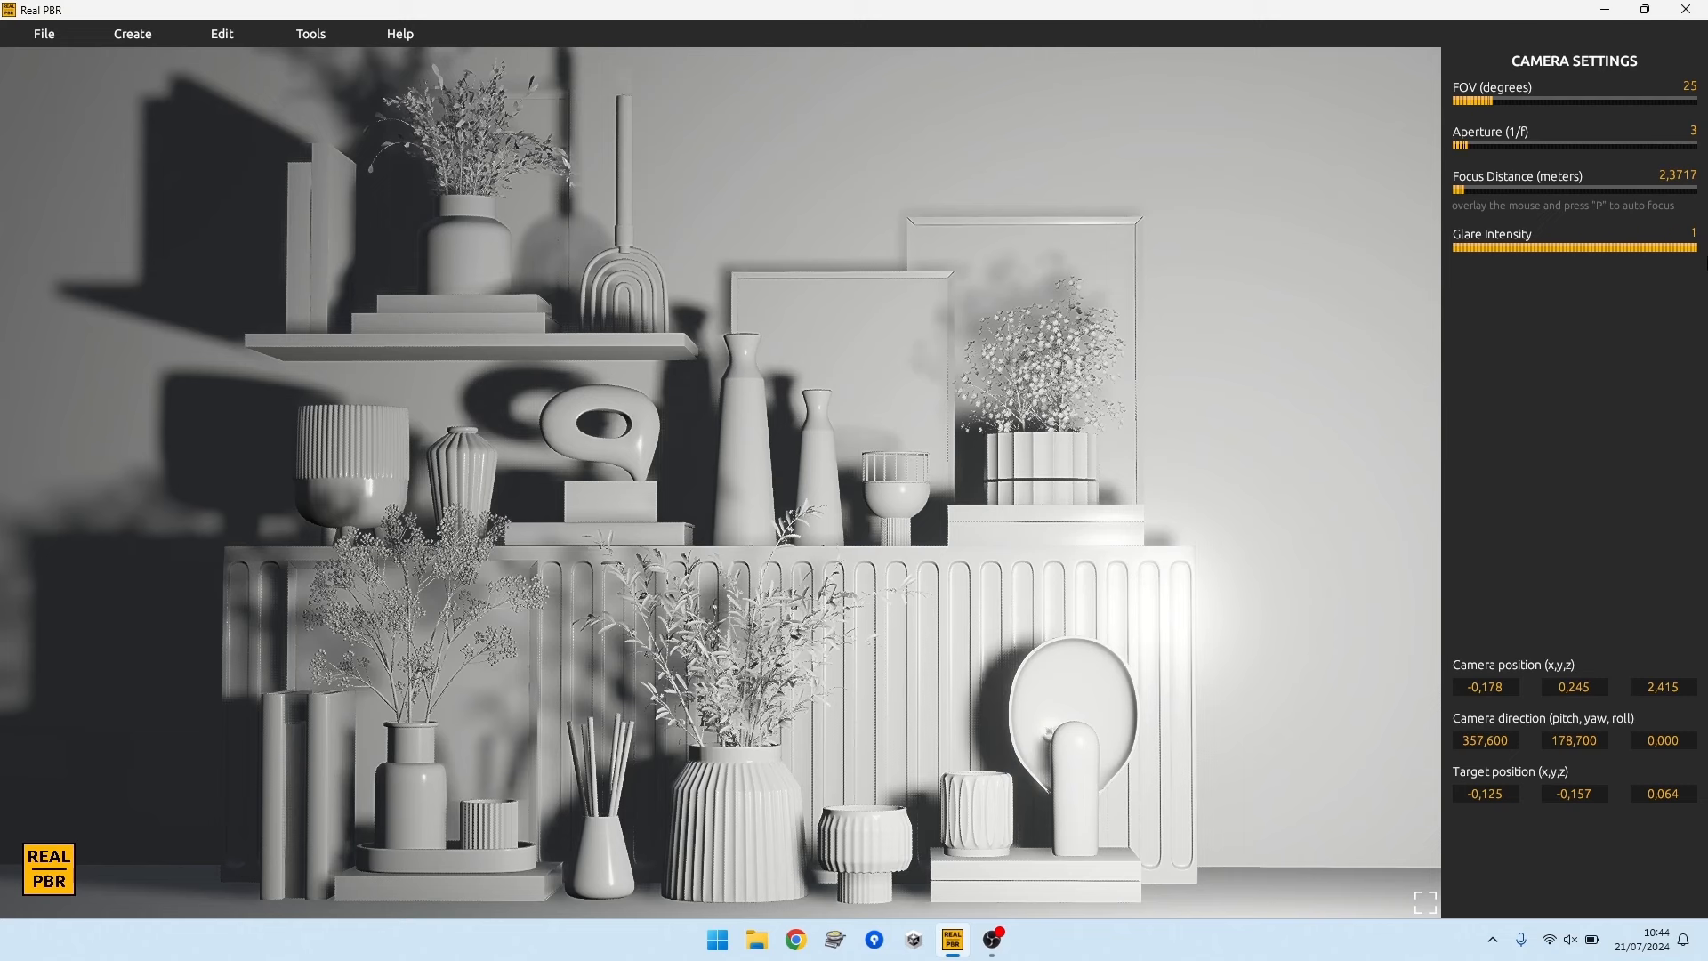
pyautogui.moveTo(1690, 250); pyautogui.dragTo(1472, 250)
# Step: Add a second light and place it at about (1.078, 0.399, 0.634), facing the cabinet from the side with the books
pyautogui.click(312, 34)
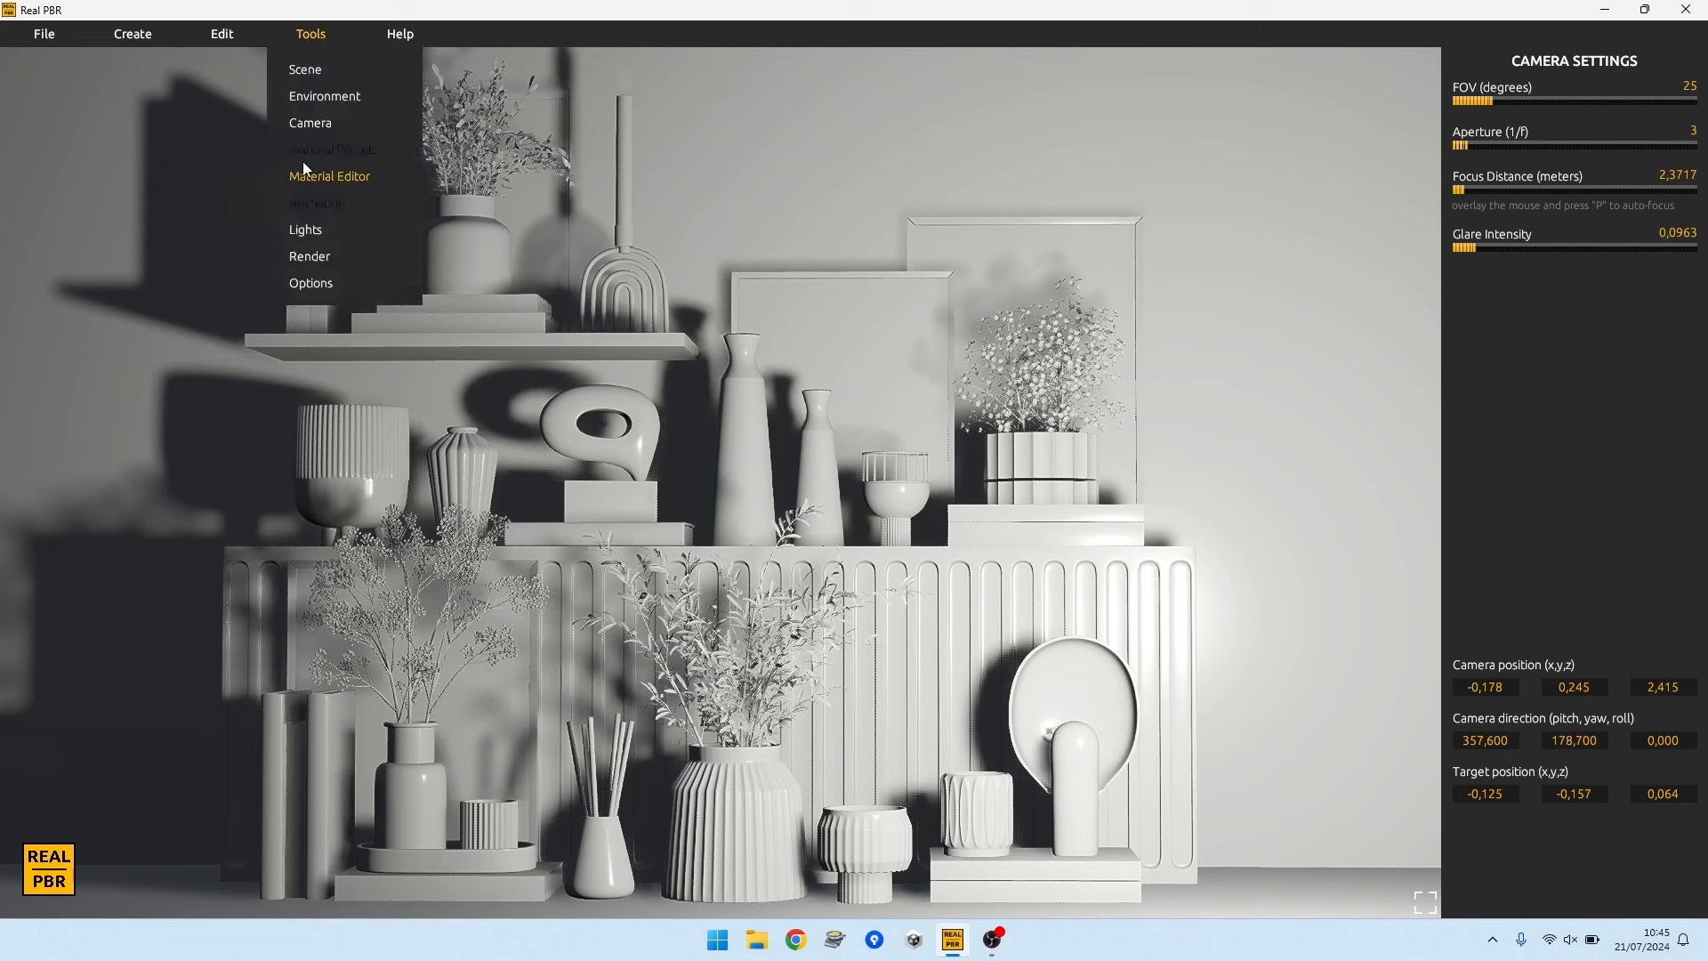
pyautogui.click(307, 230)
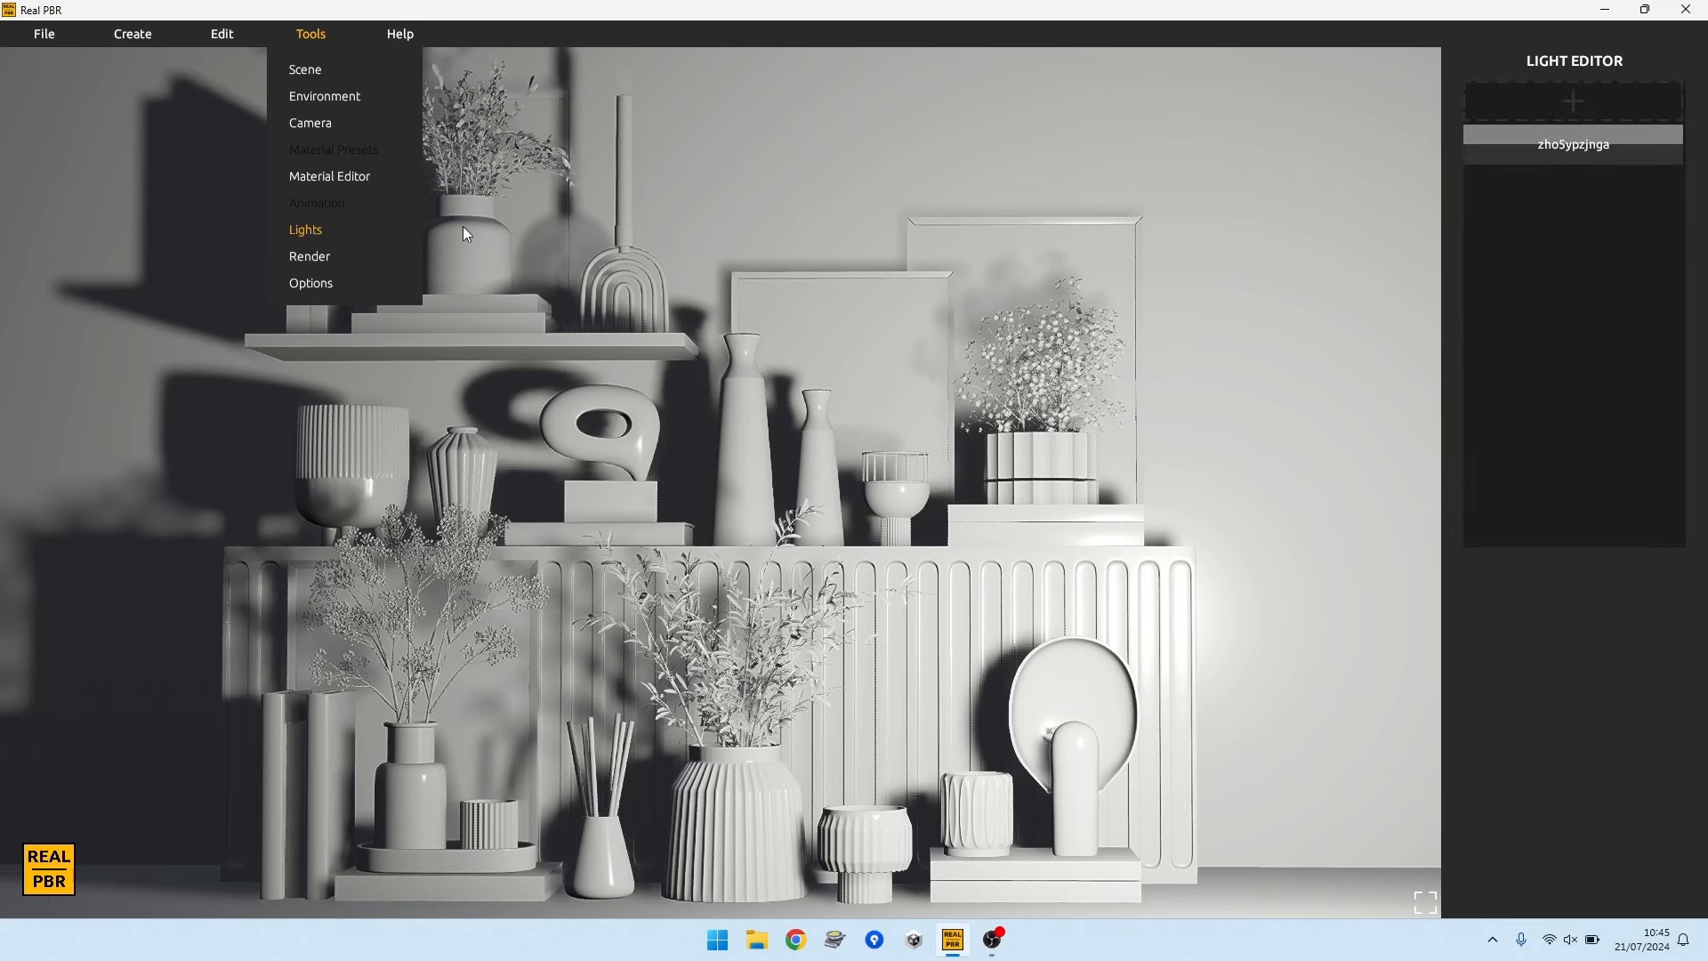
pyautogui.click(1571, 105)
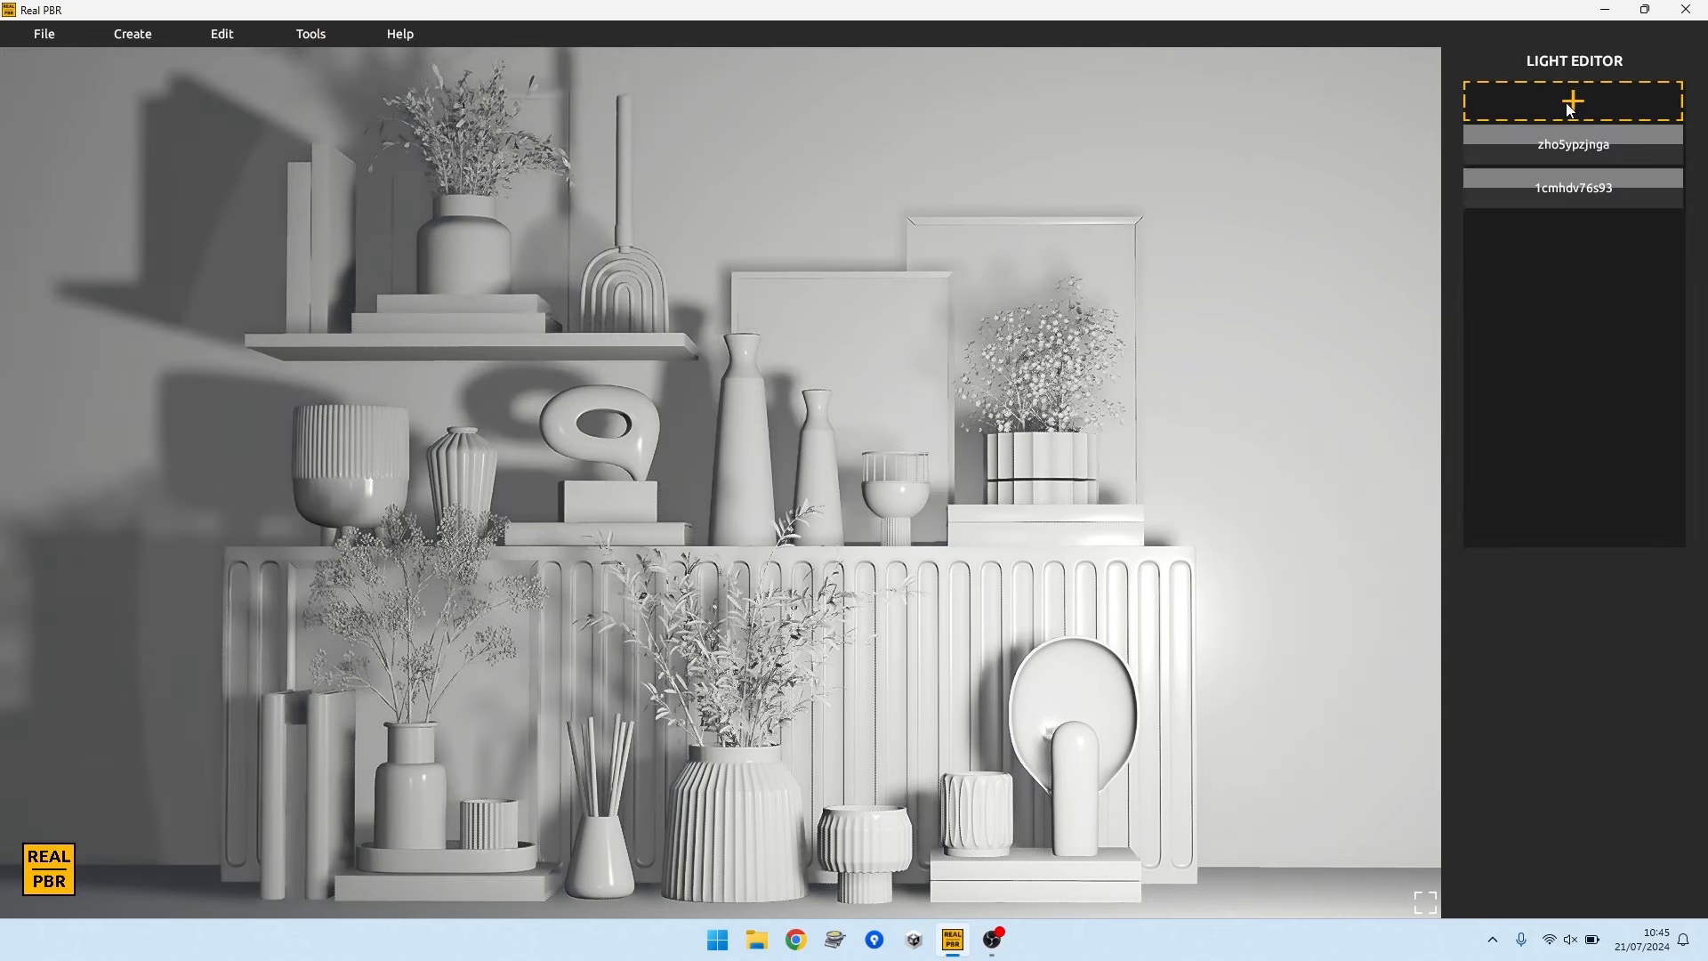
pyautogui.click(1569, 192)
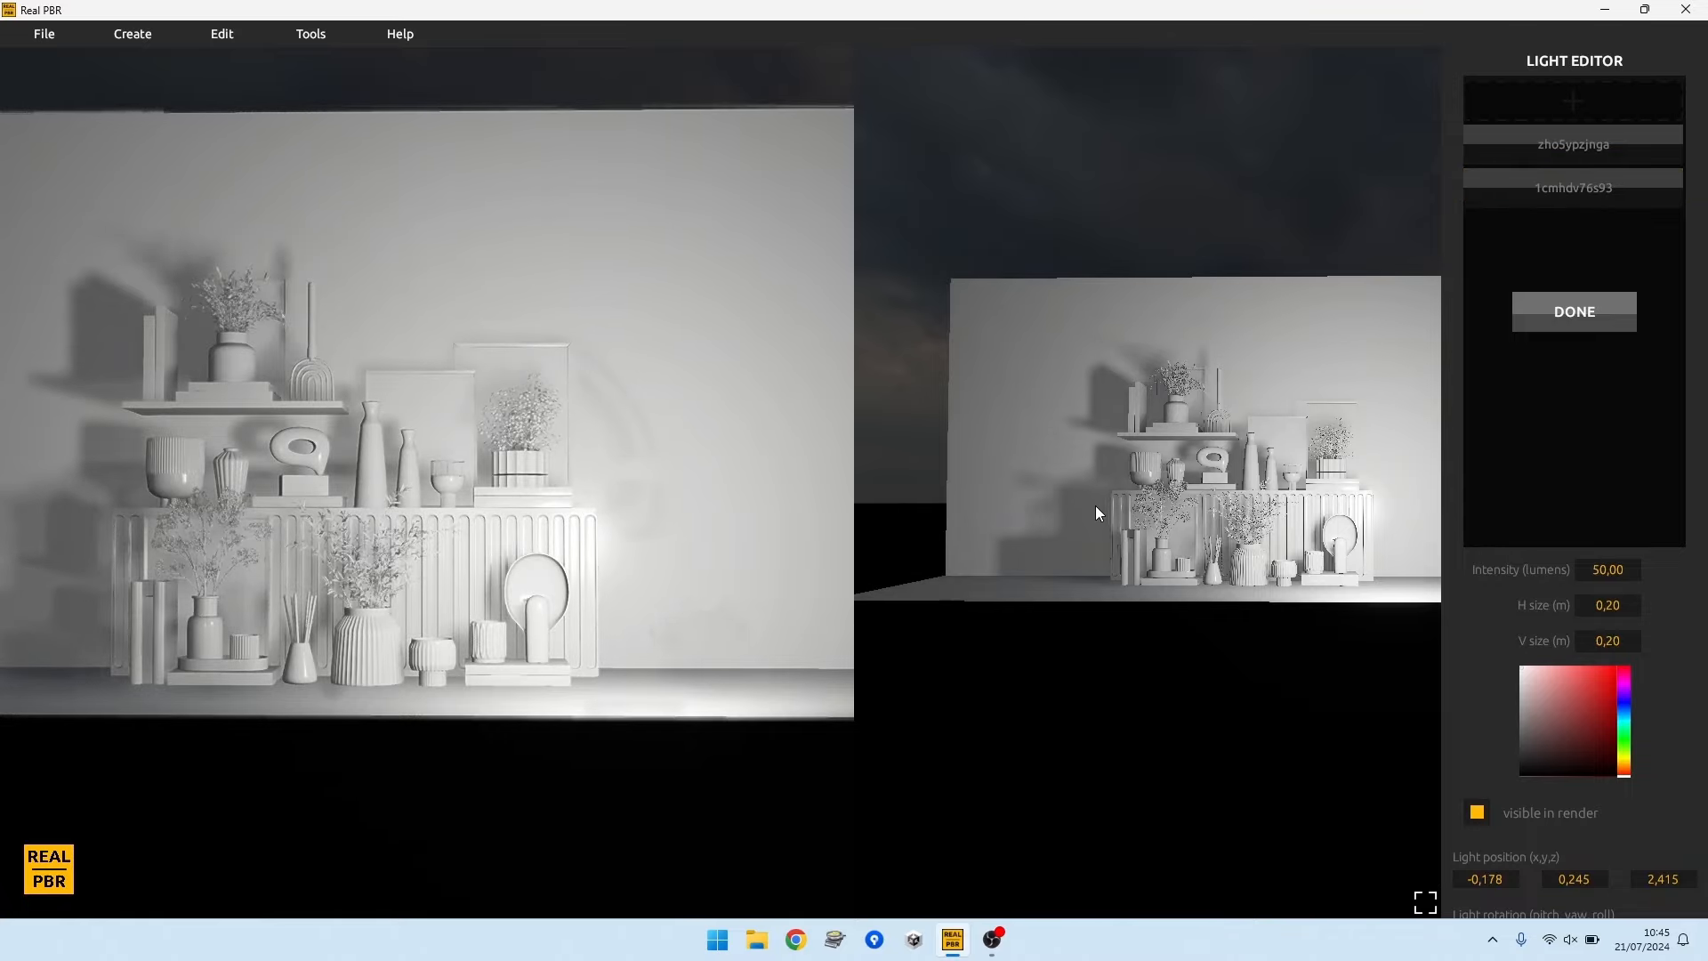
pyautogui.moveTo(1264, 525); pyautogui.dragTo(1140, 665)
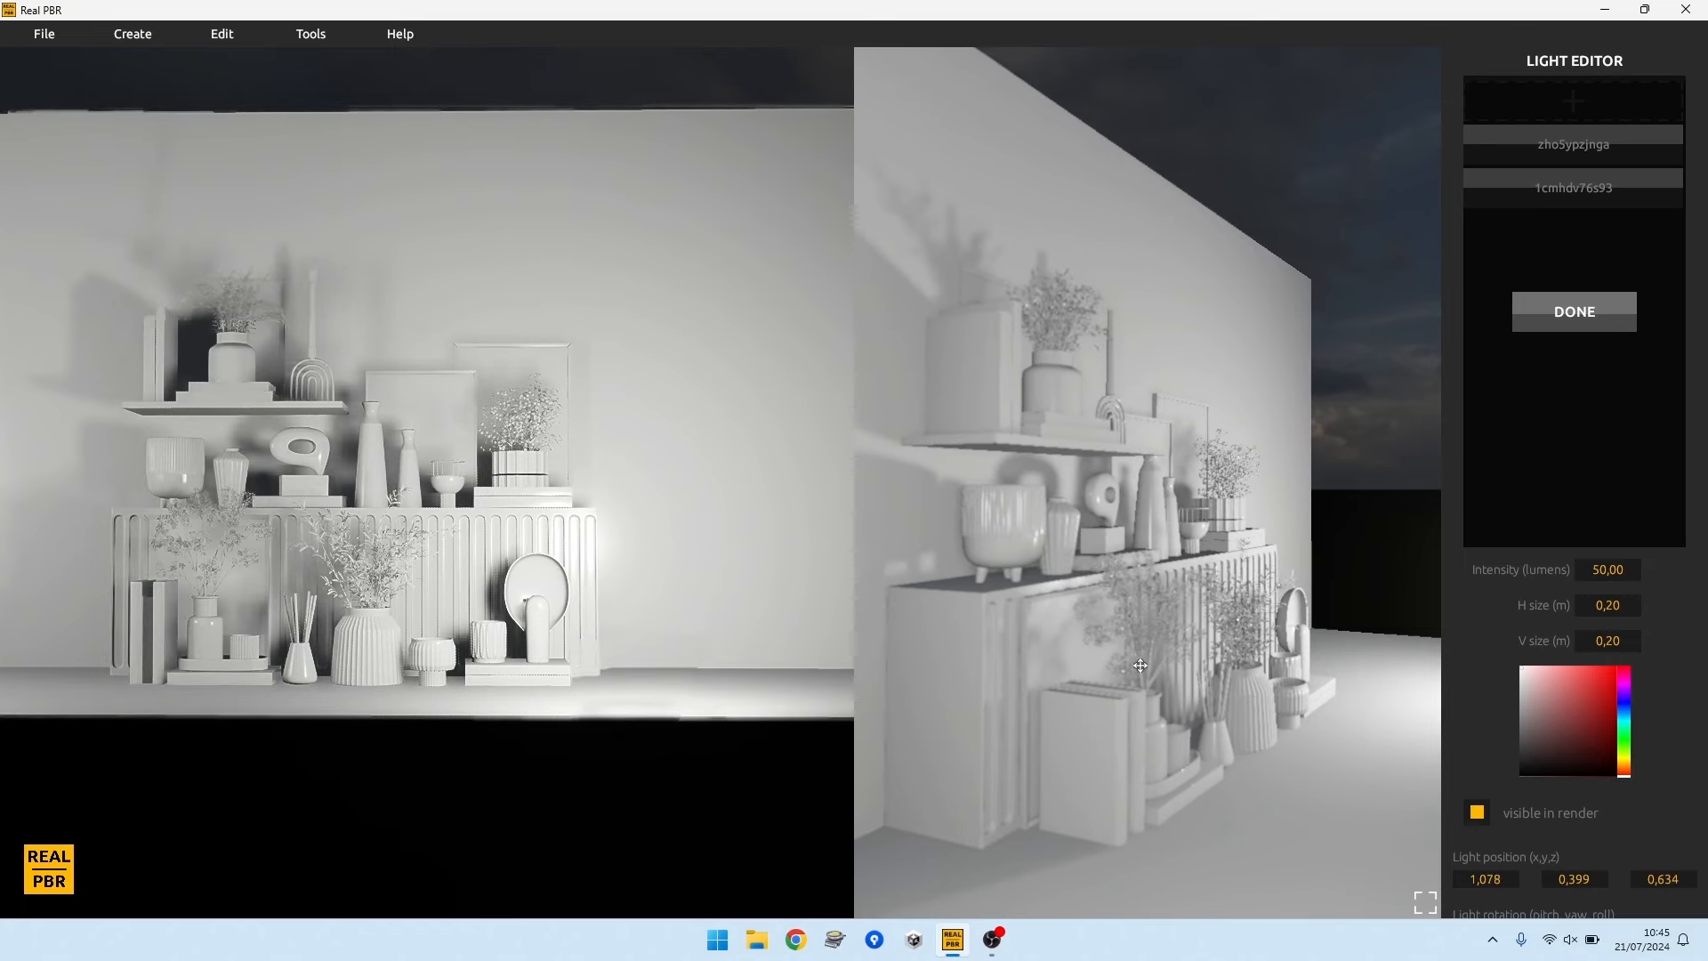
pyautogui.click(1573, 314)
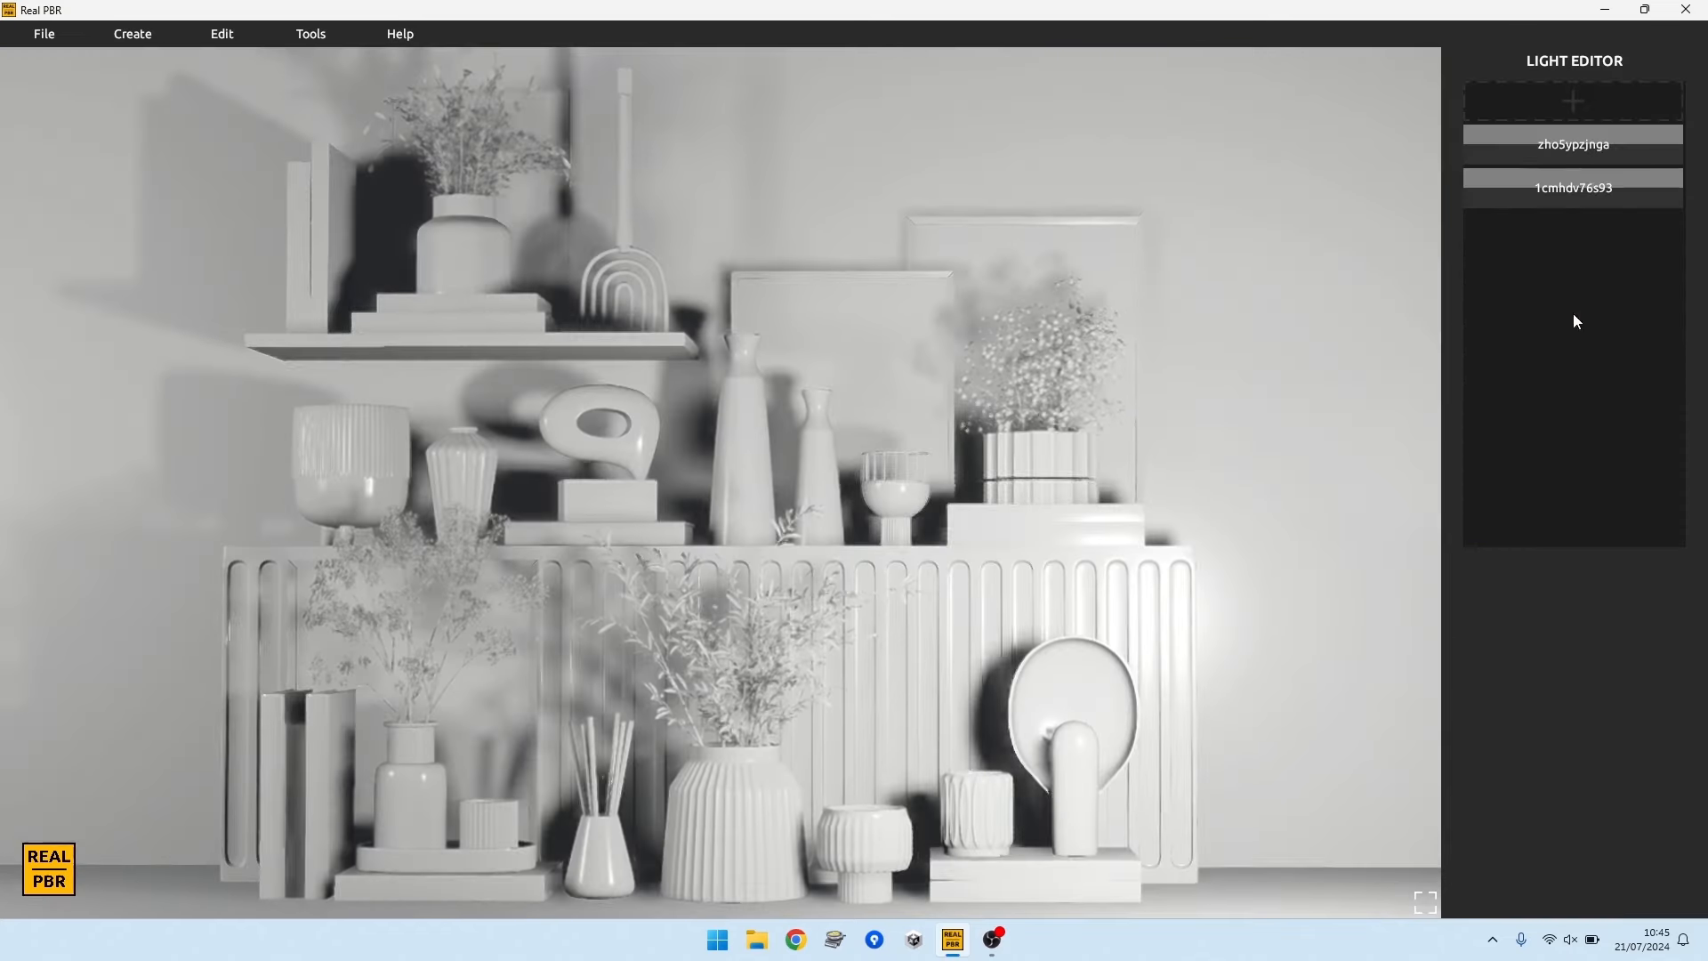
# Step: Move the first light up to about (-0.458, 0.386, 0.585), aimed at the framed pictures above the cabinet
pyautogui.click(1587, 146)
pyautogui.moveTo(1205, 480); pyautogui.dragTo(1166, 632)
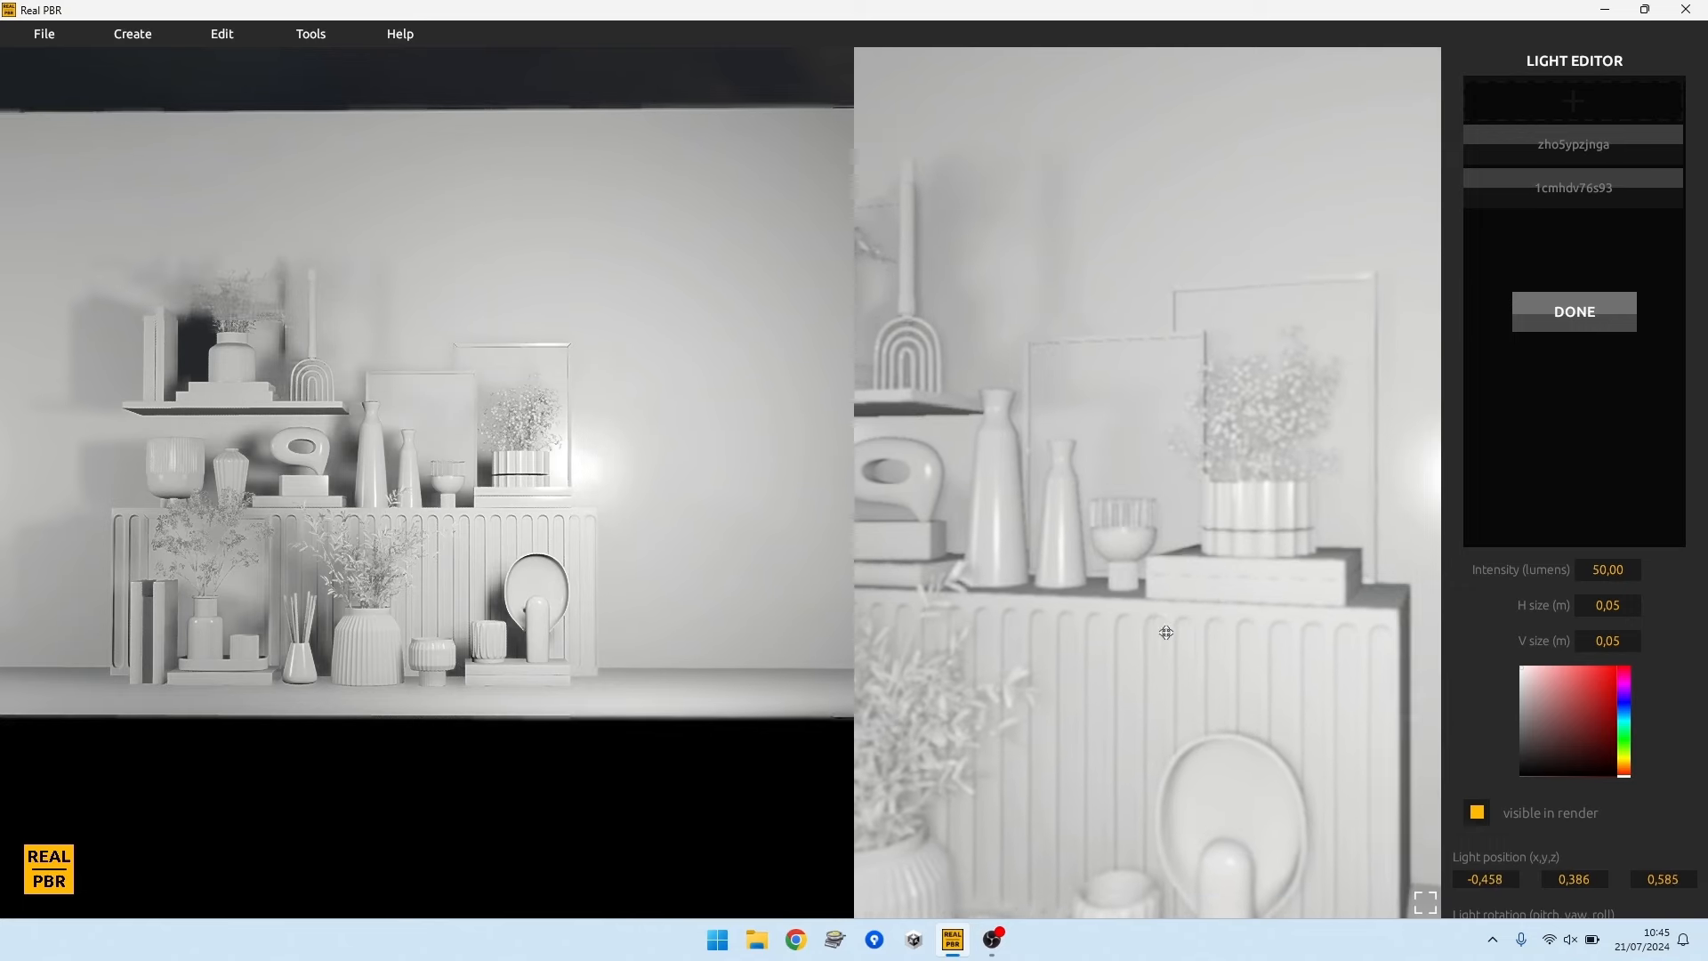
pyautogui.click(1596, 316)
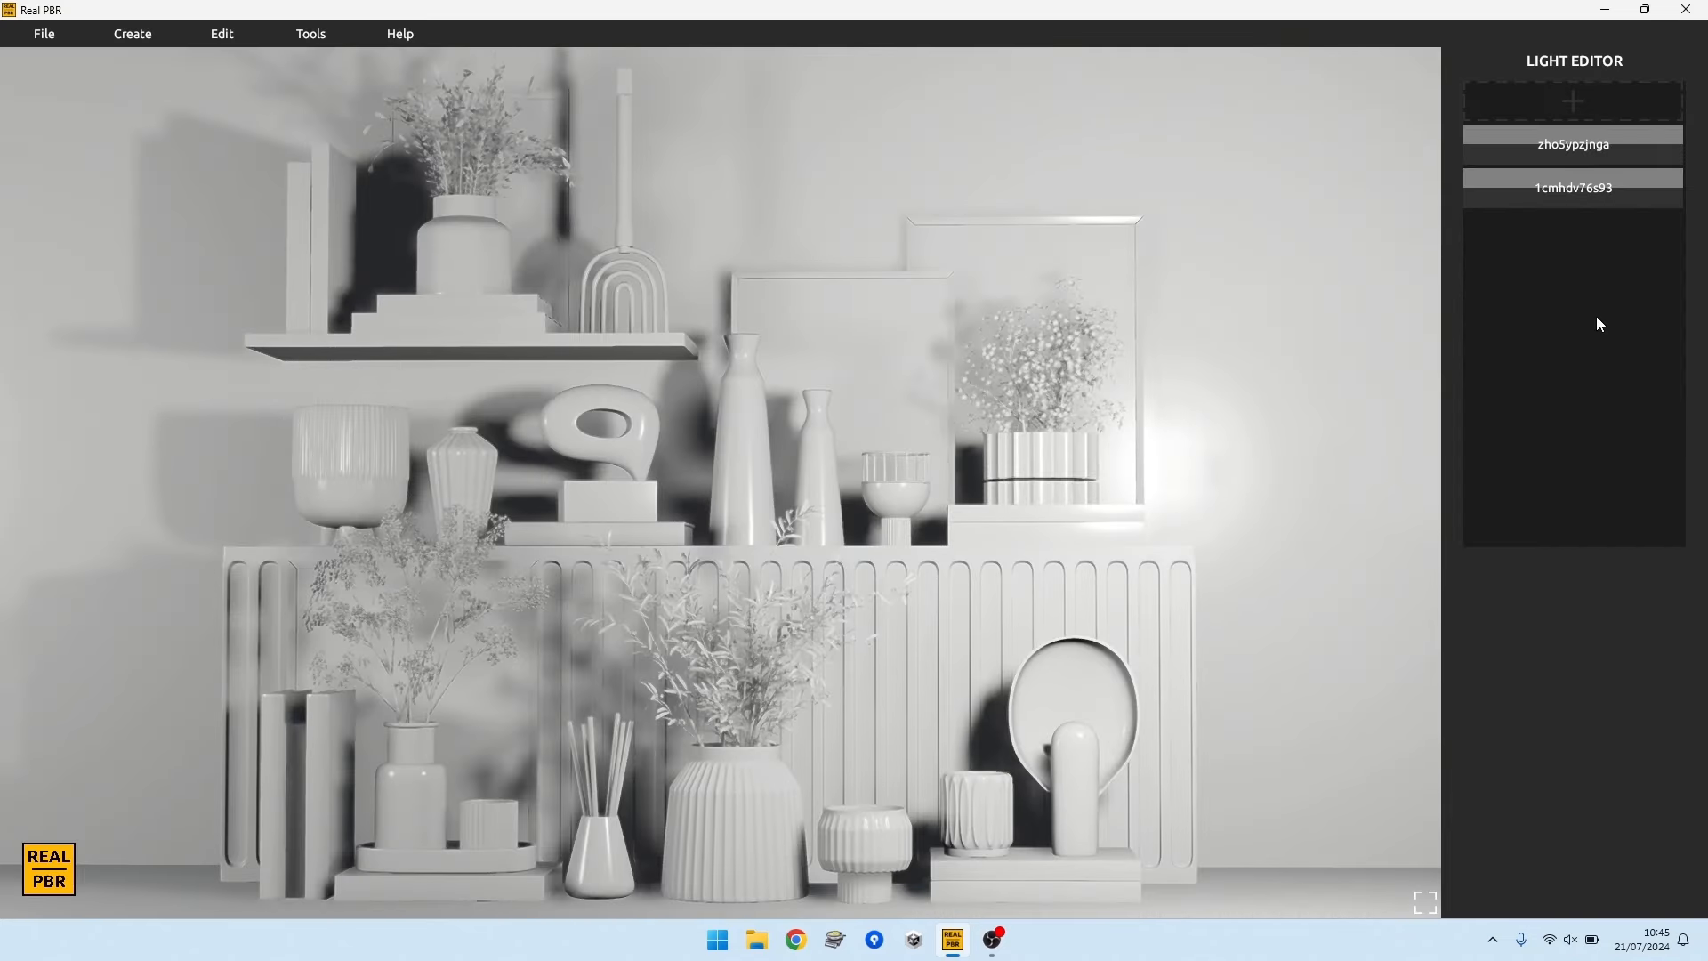
# Step: Turn on raytracing in the render settings
pyautogui.click(310, 34)
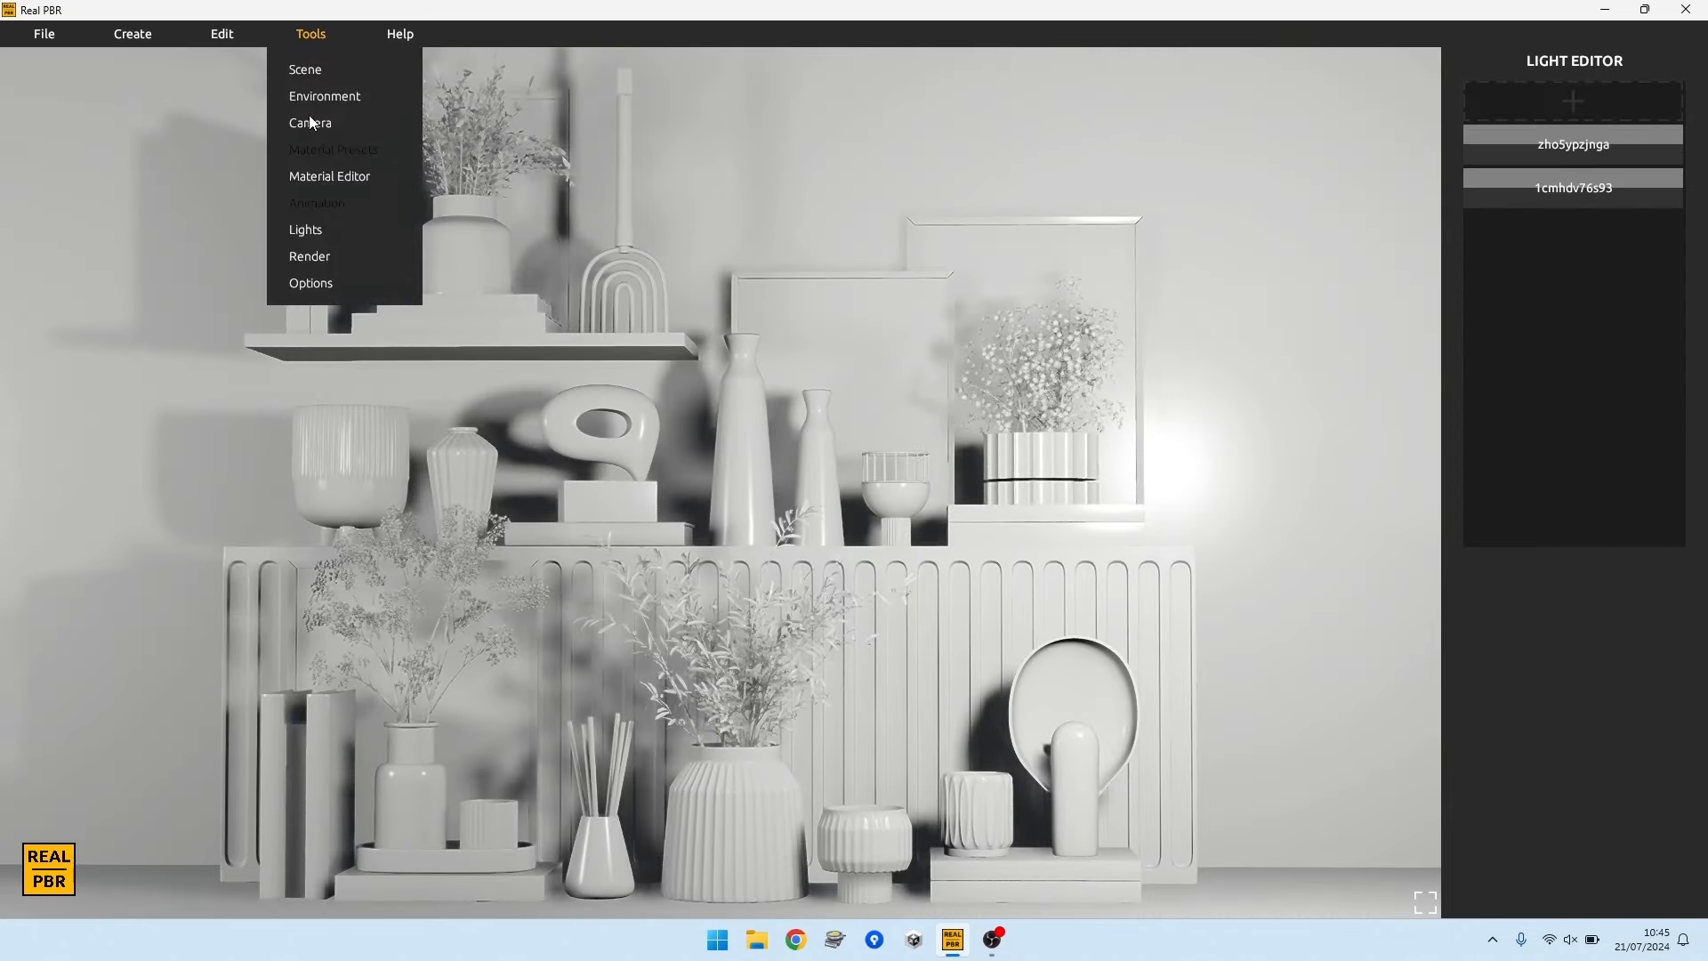
pyautogui.click(309, 258)
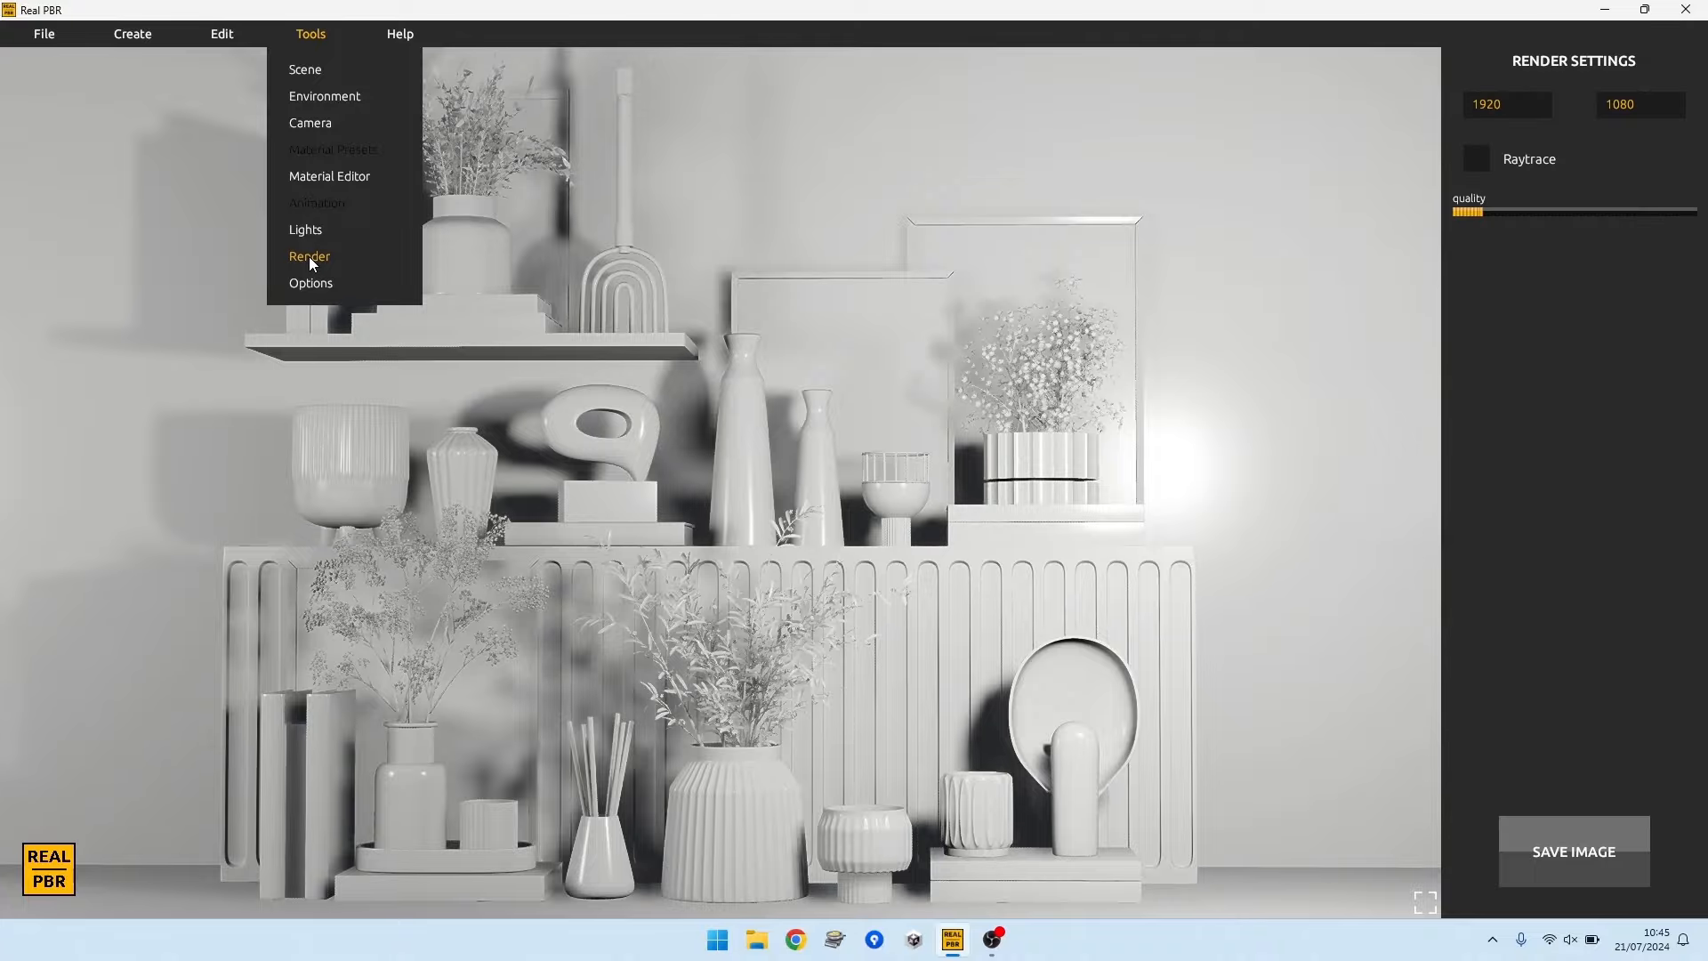
pyautogui.click(1475, 160)
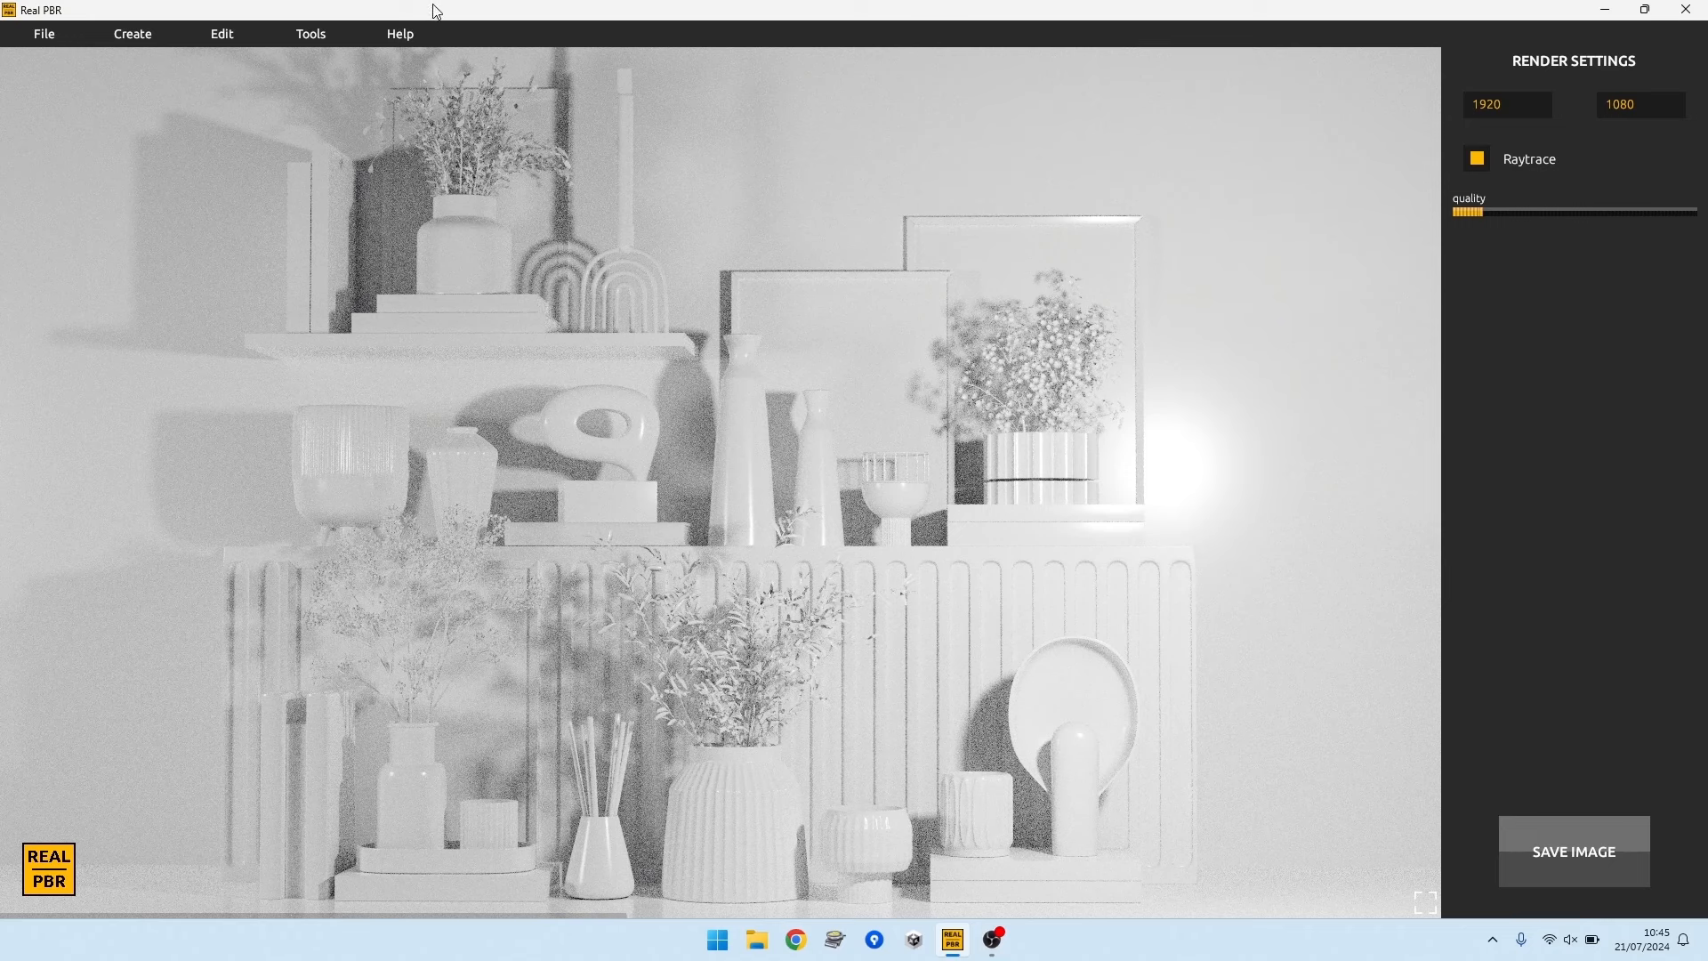
# Step: Open the Material Editor while the raytraced preview refines
pyautogui.click(310, 35)
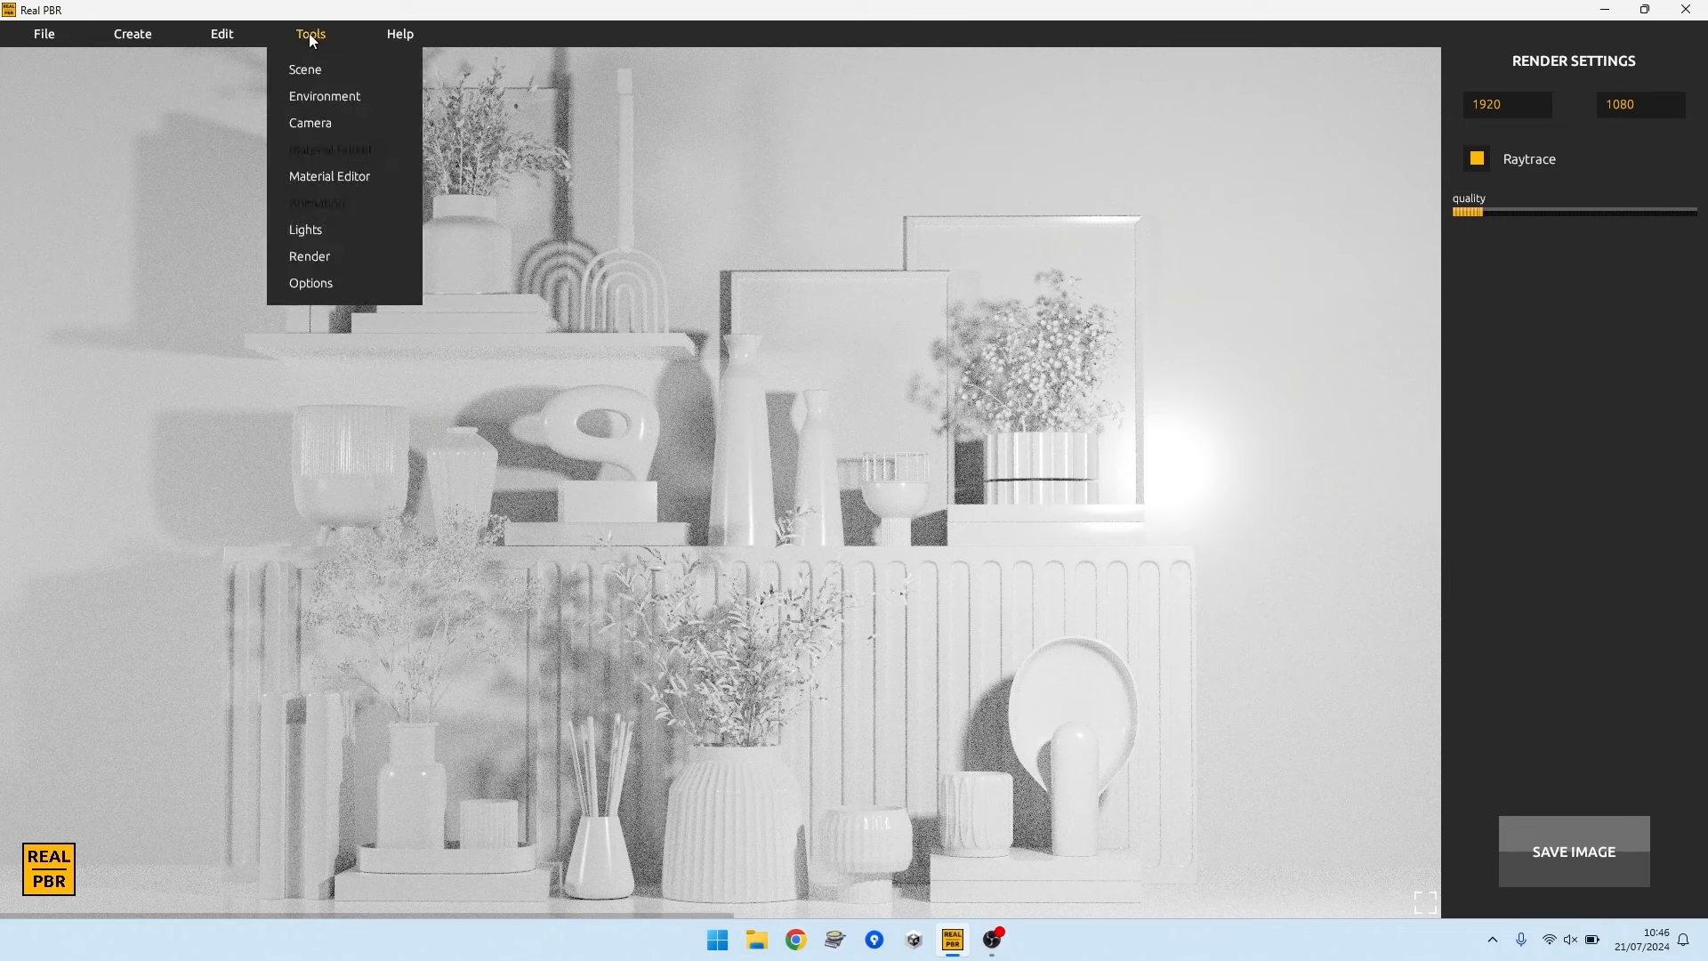
pyautogui.click(318, 178)
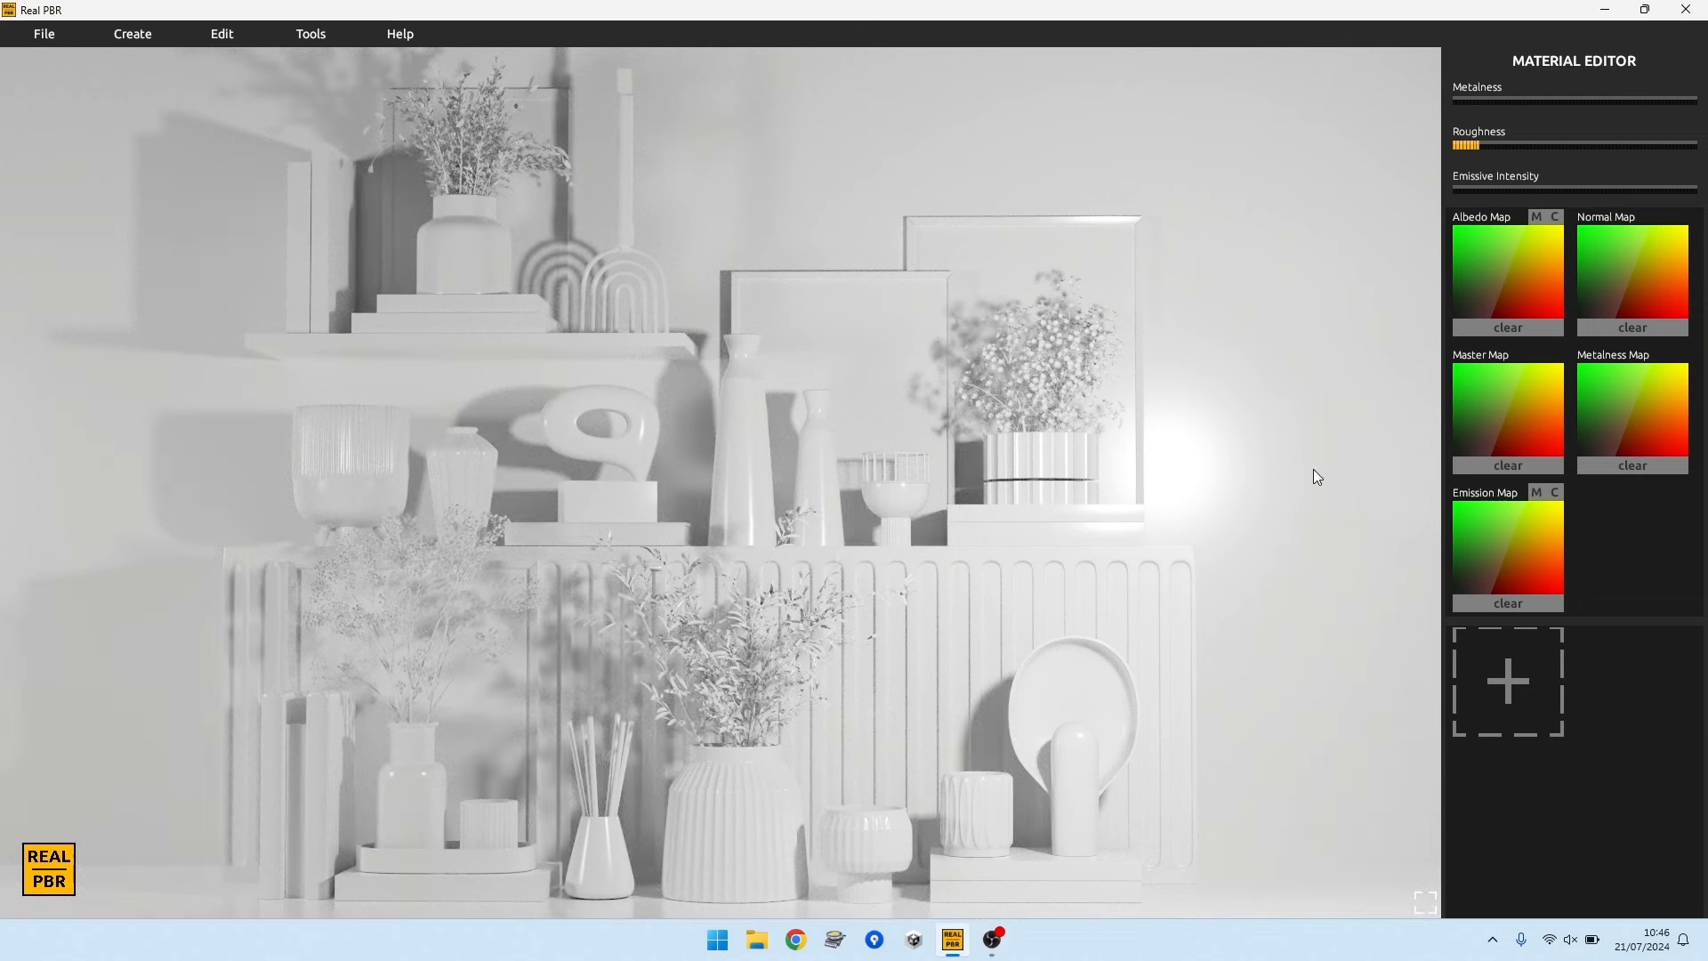
# Step: Save the raytraced scene as a 1920 × 1080 image from the render settings
pyautogui.click(314, 34)
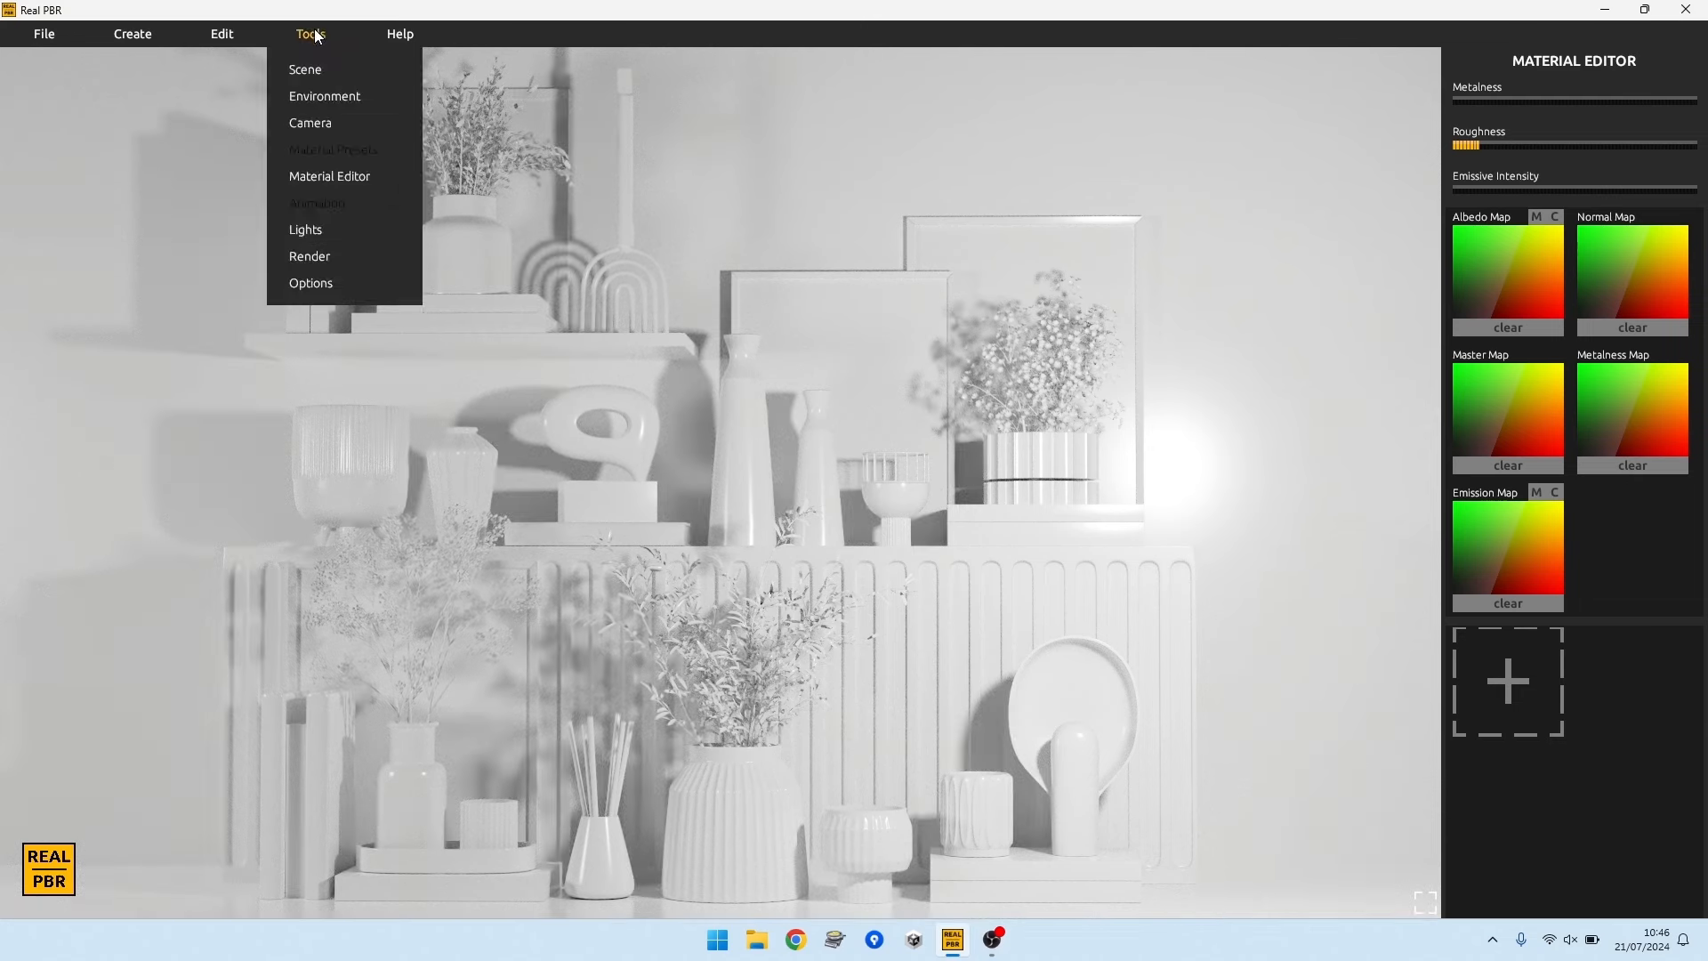
pyautogui.click(321, 258)
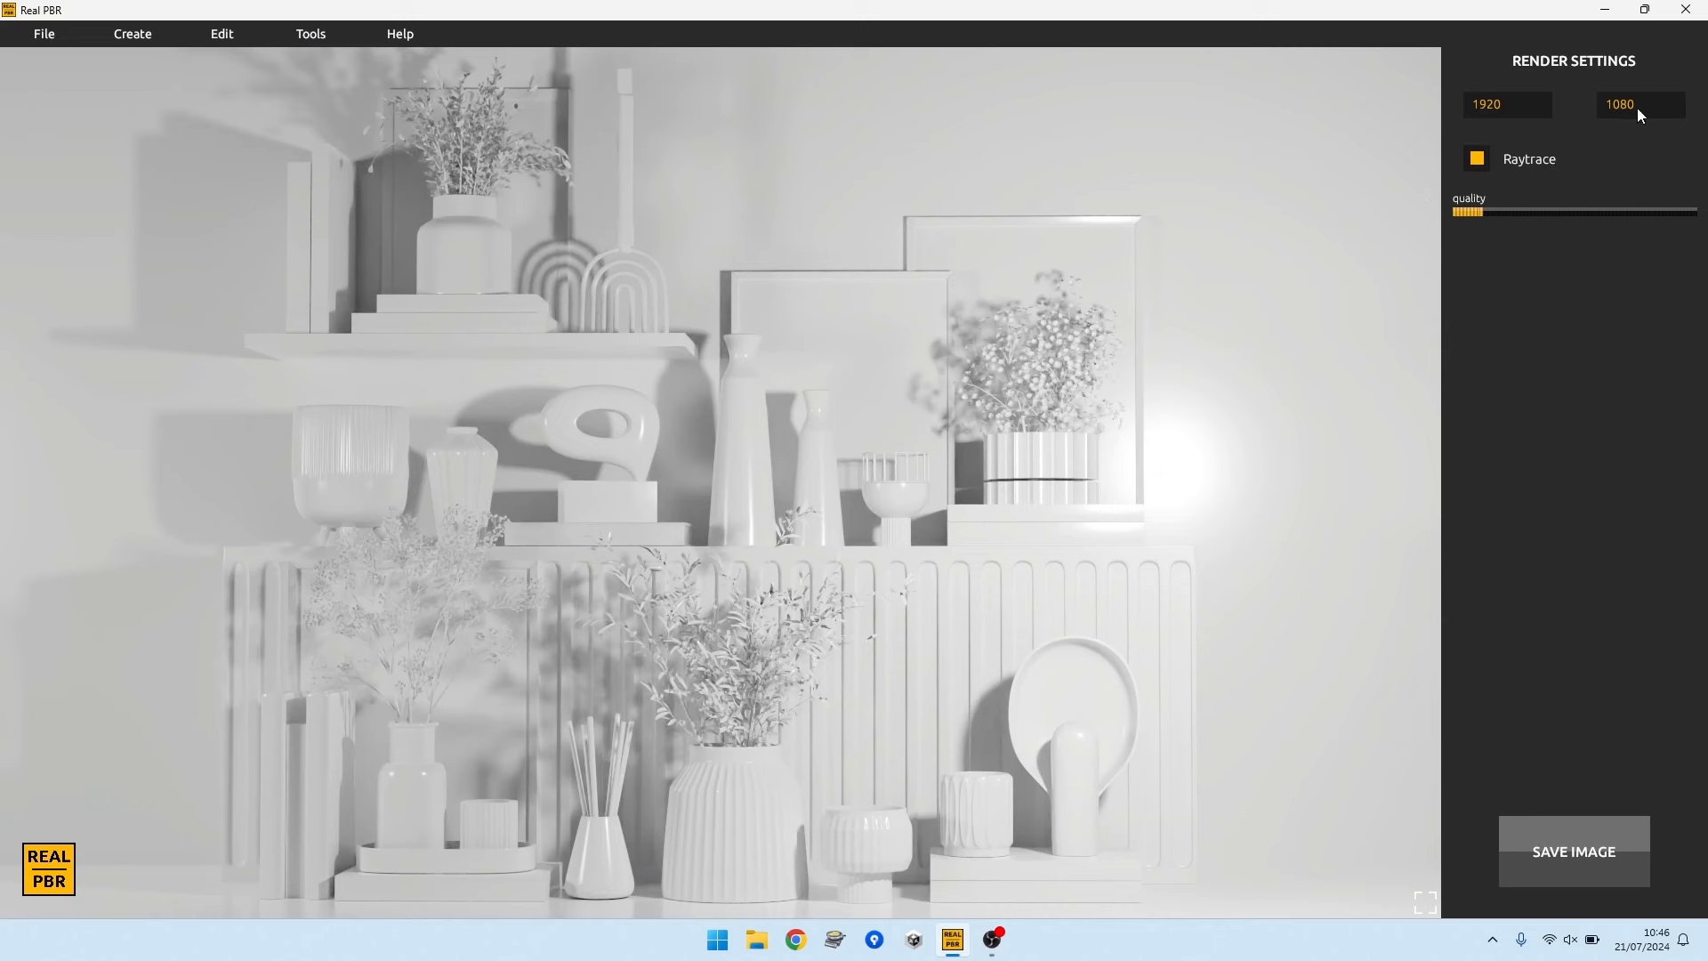
pyautogui.click(1569, 860)
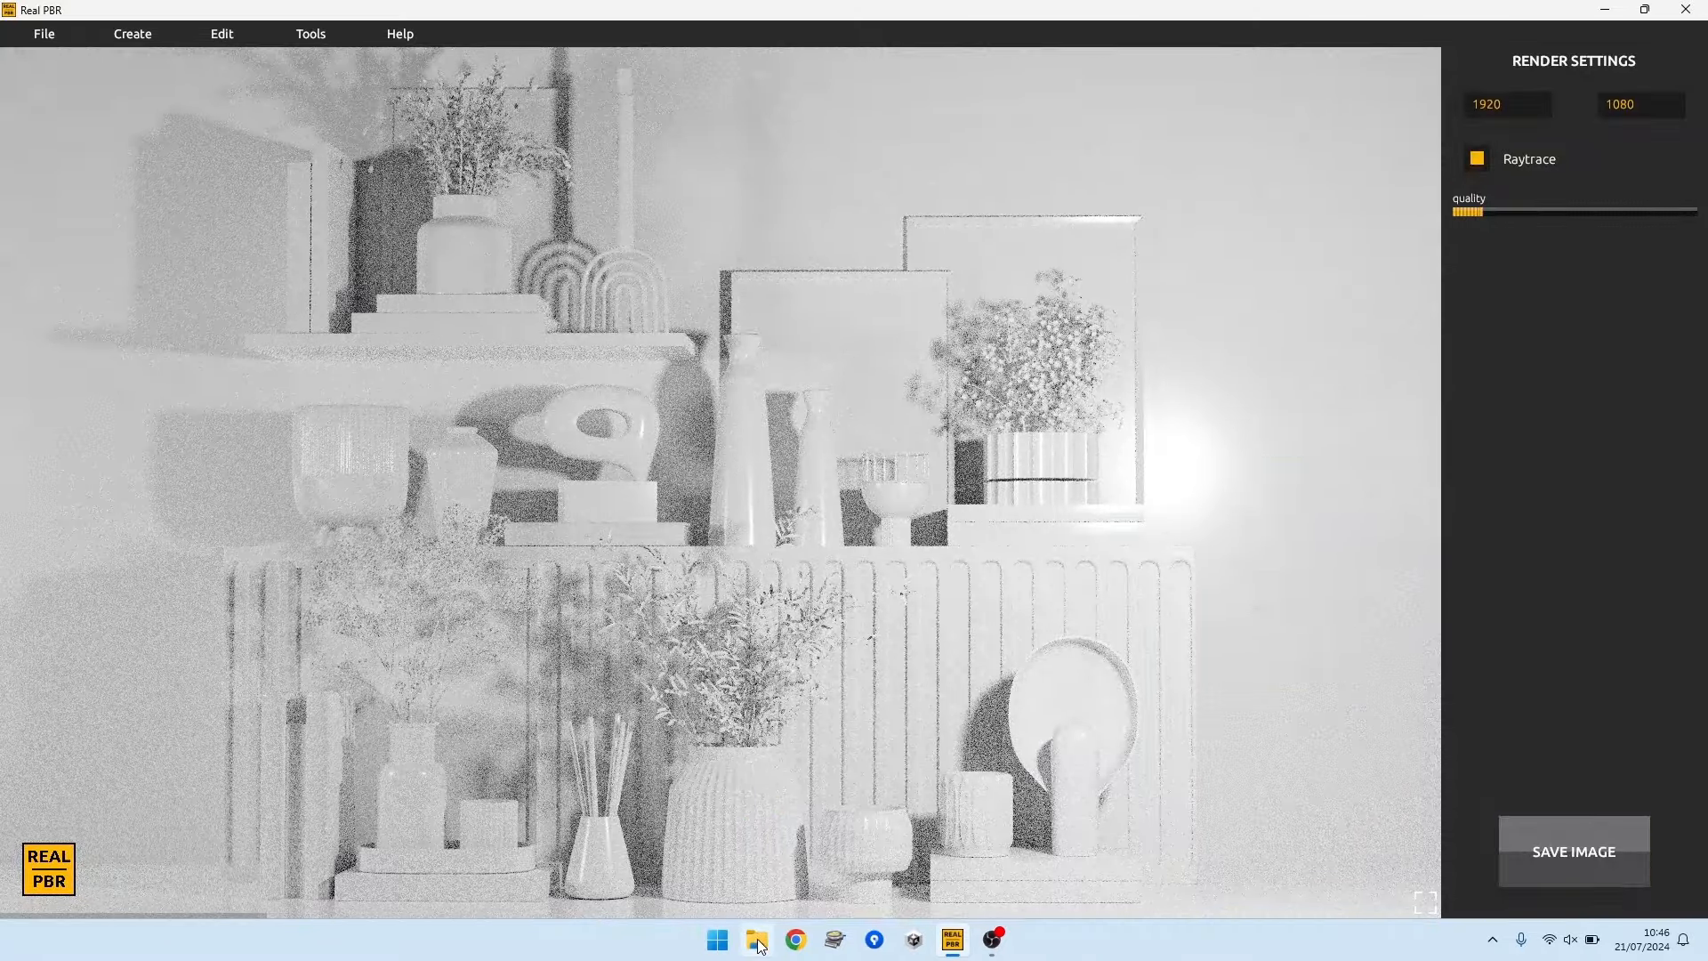
# Step: Switch to File Explorer, open Render.png from the demo project's Render Output folder, and inspect the lower part of the image enlarged
pyautogui.click(757, 940)
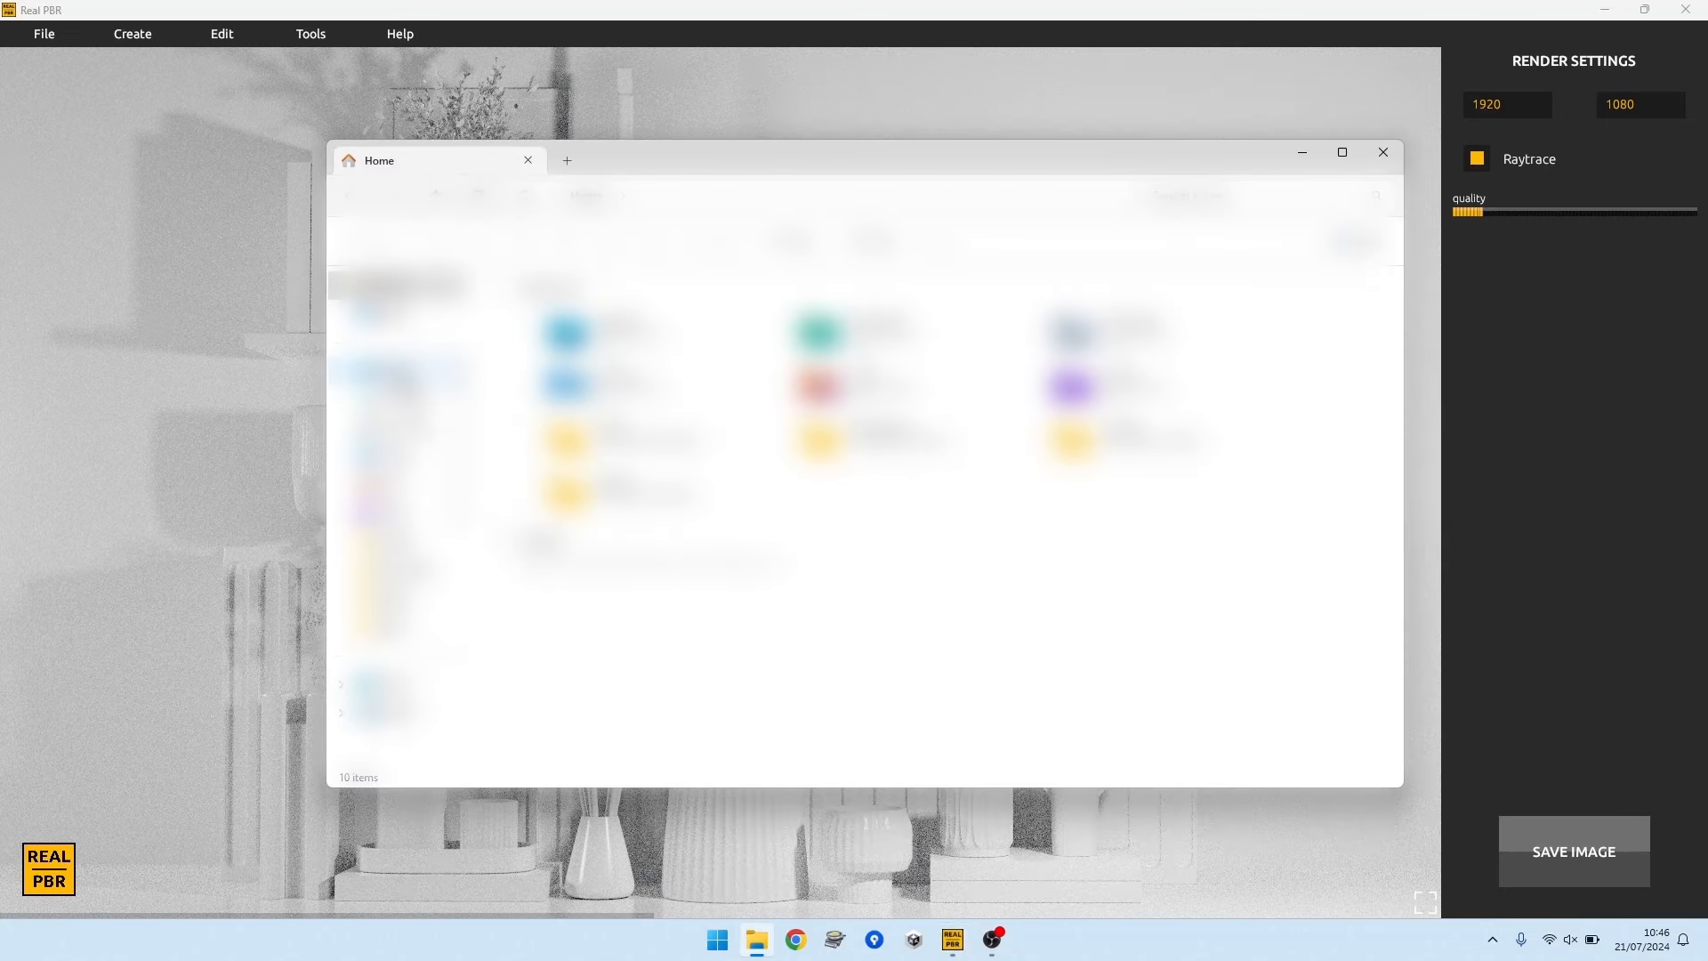
pyautogui.click(403, 372)
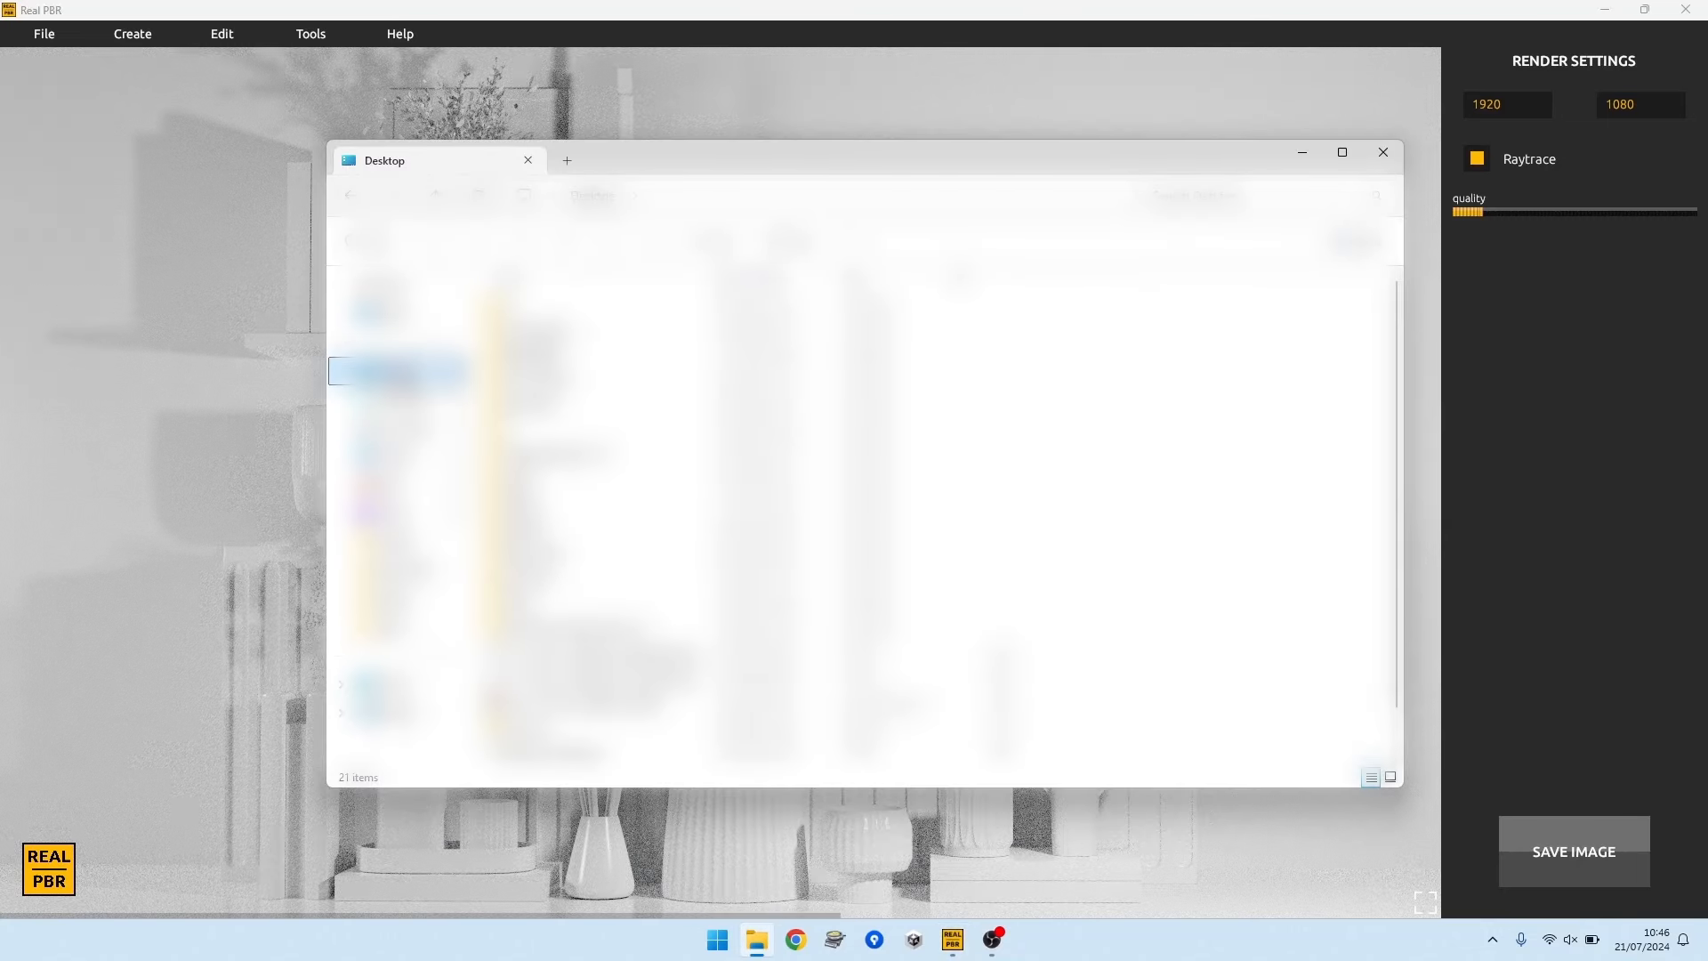
pyautogui.doubleClick(604, 478)
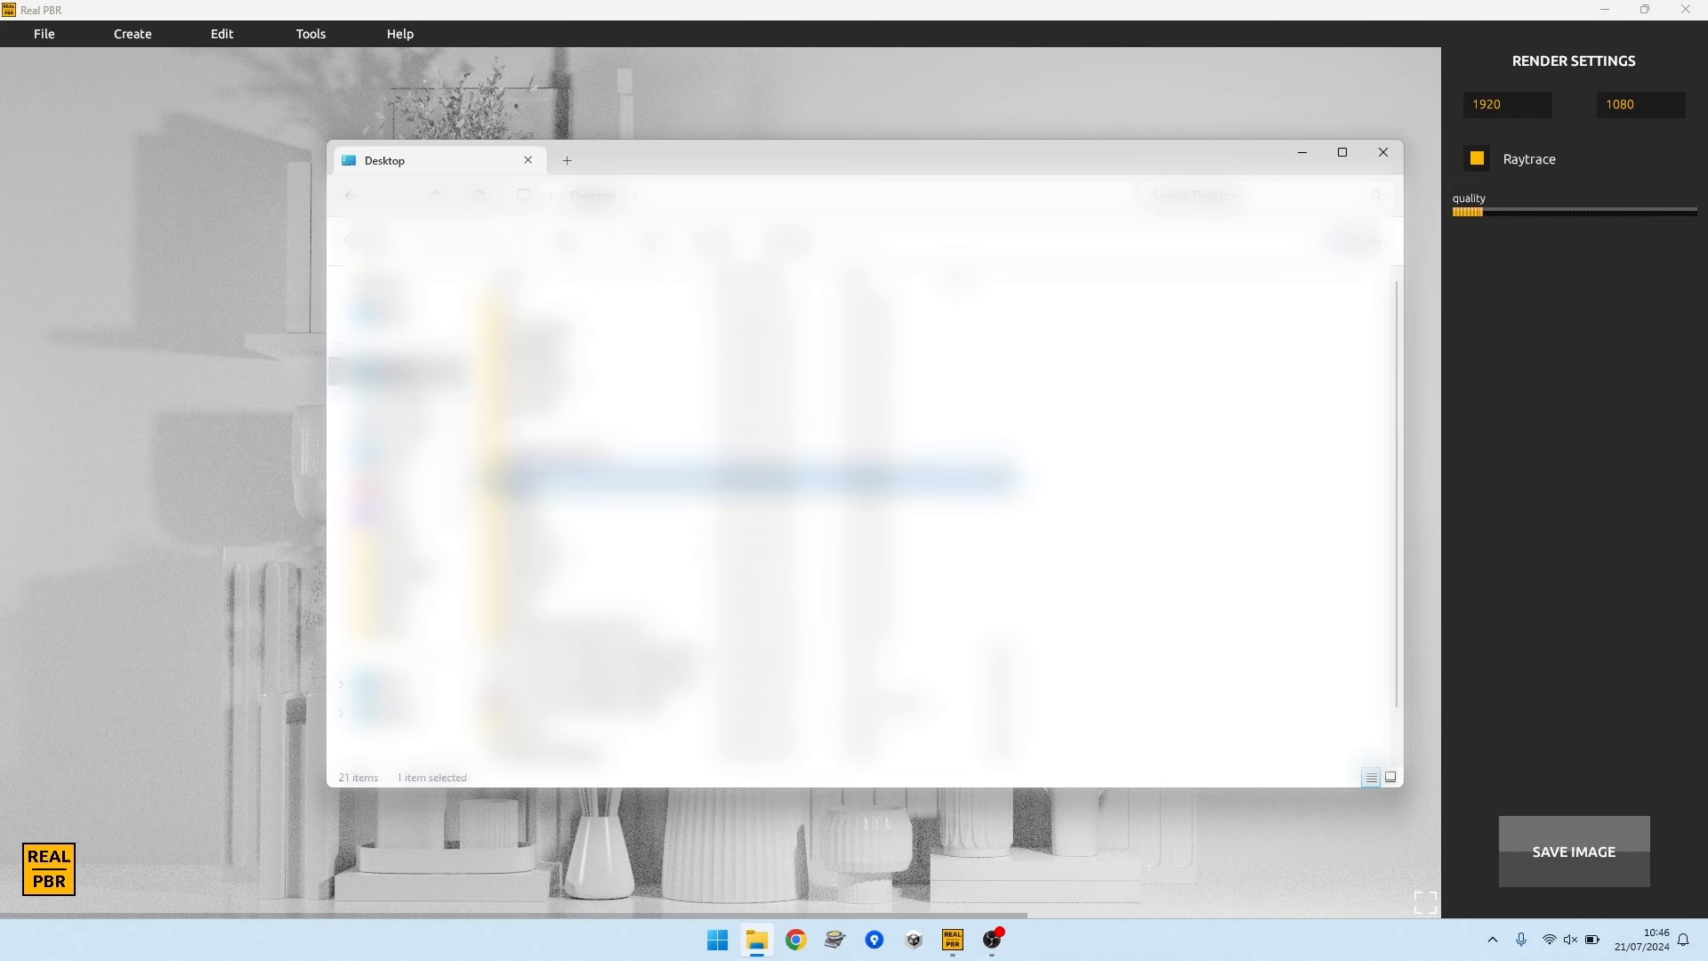
pyautogui.click(623, 303)
pyautogui.doubleClick(623, 303)
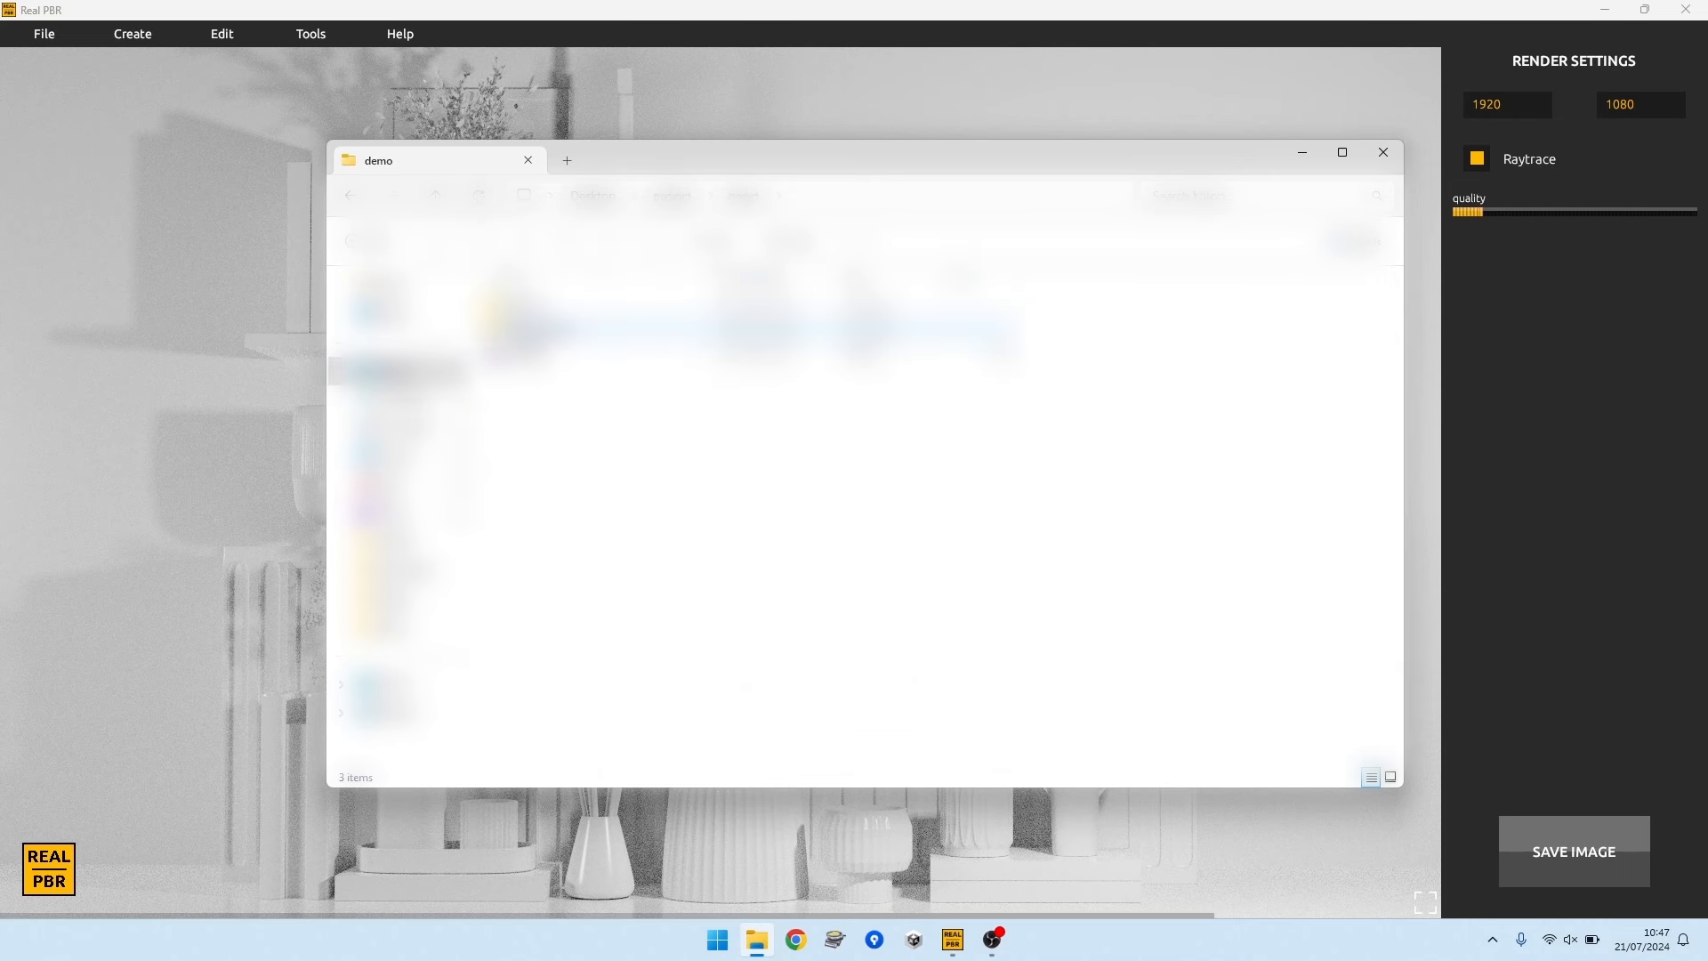
pyautogui.doubleClick(622, 330)
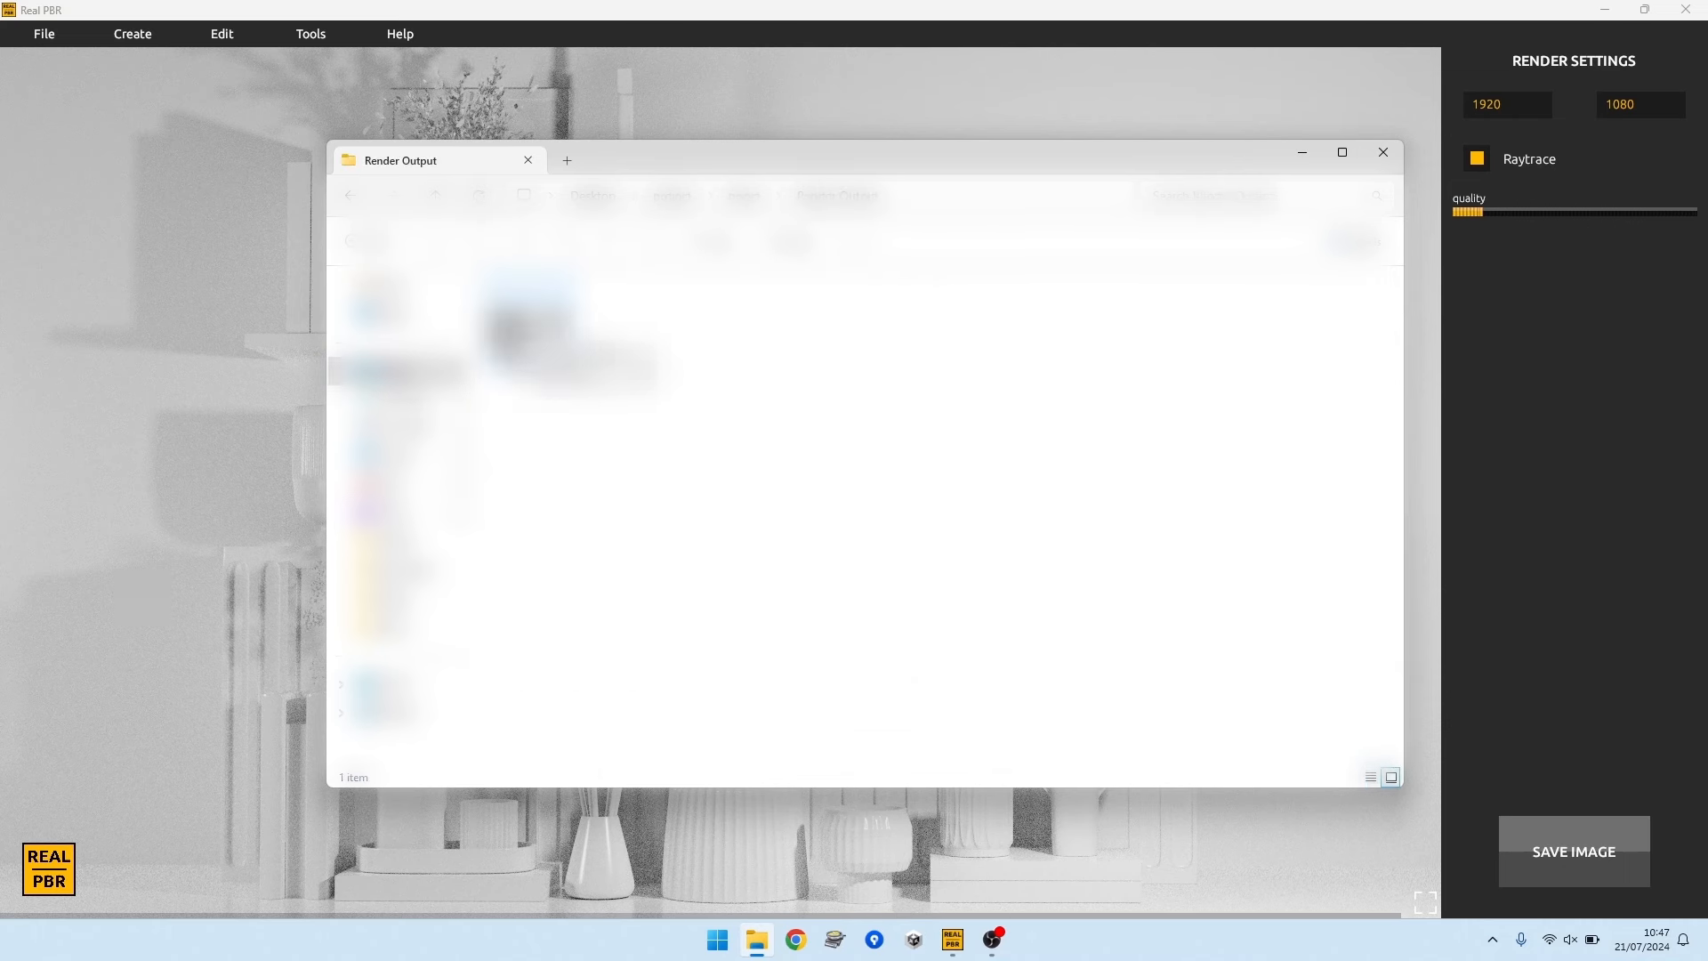
pyautogui.click(533, 325)
pyautogui.doubleClick(533, 325)
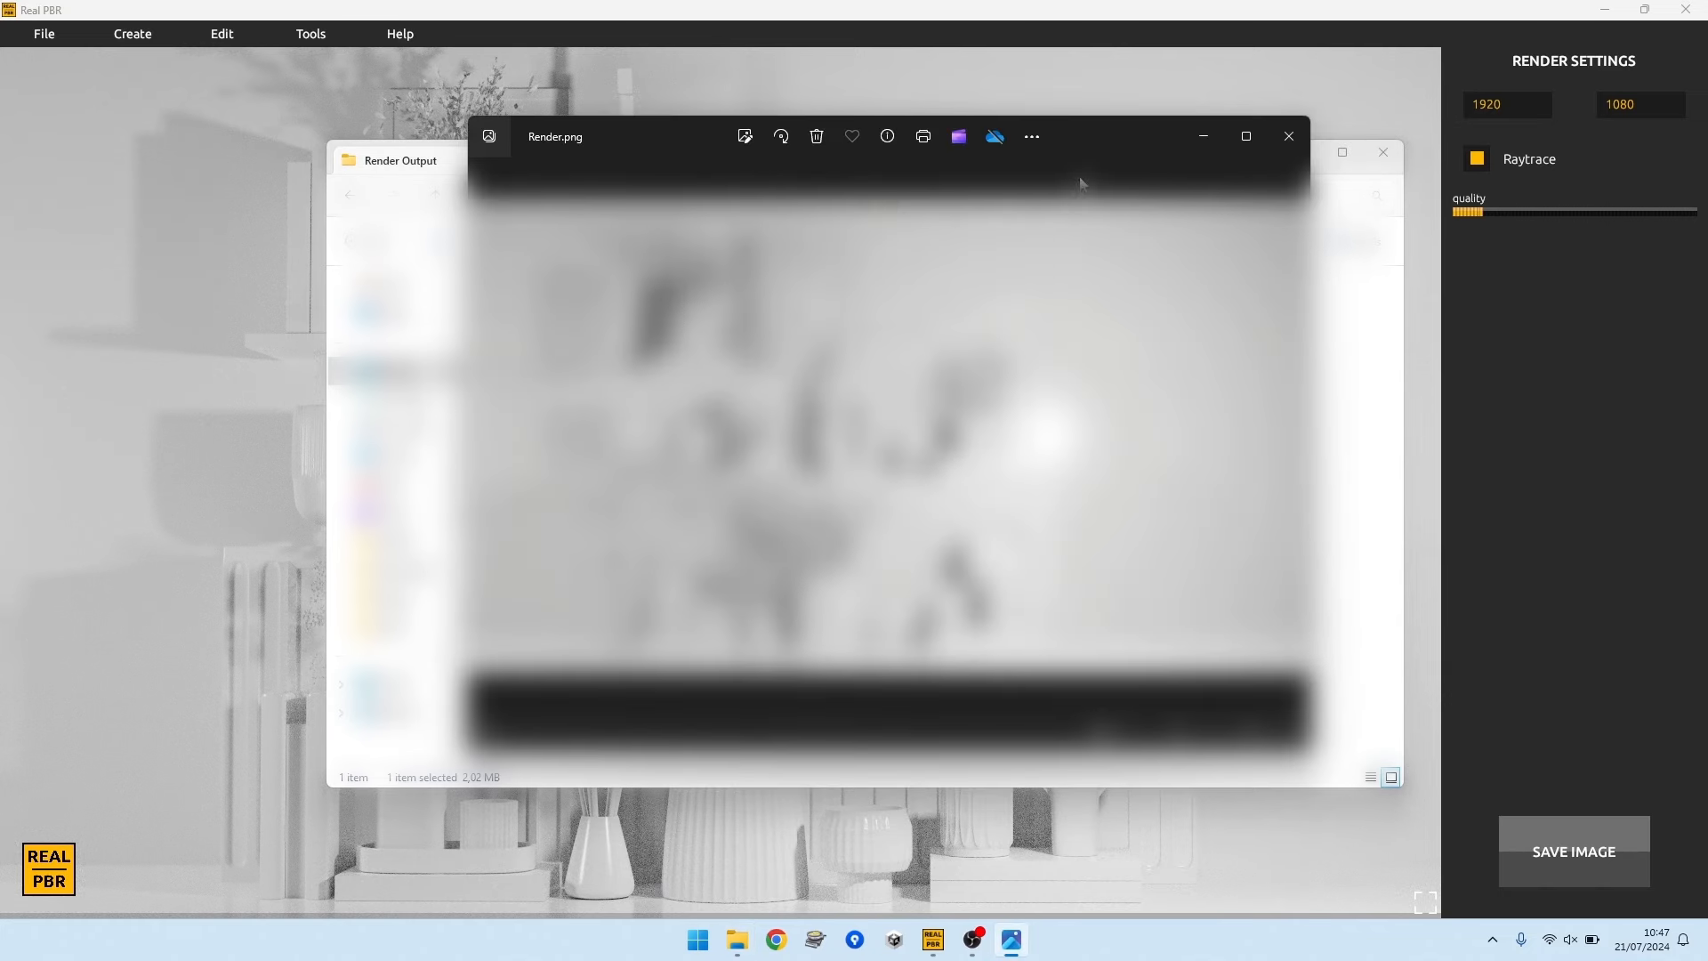
pyautogui.doubleClick(1139, 137)
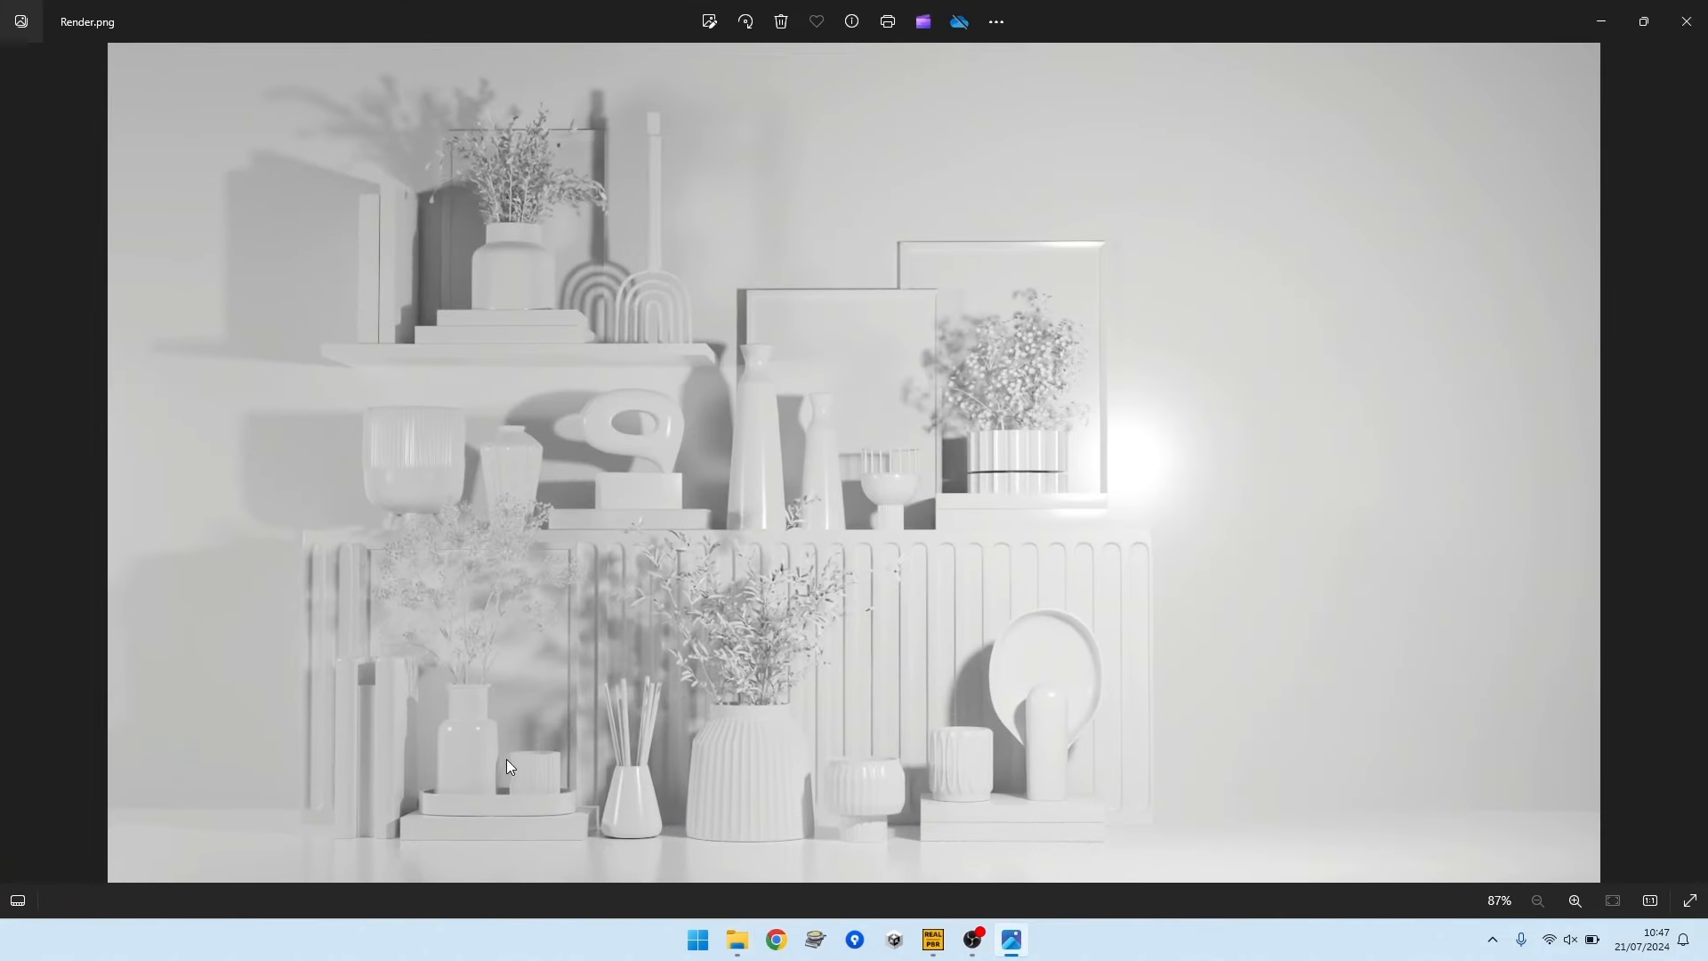
pyautogui.scroll(5, 506, 759)
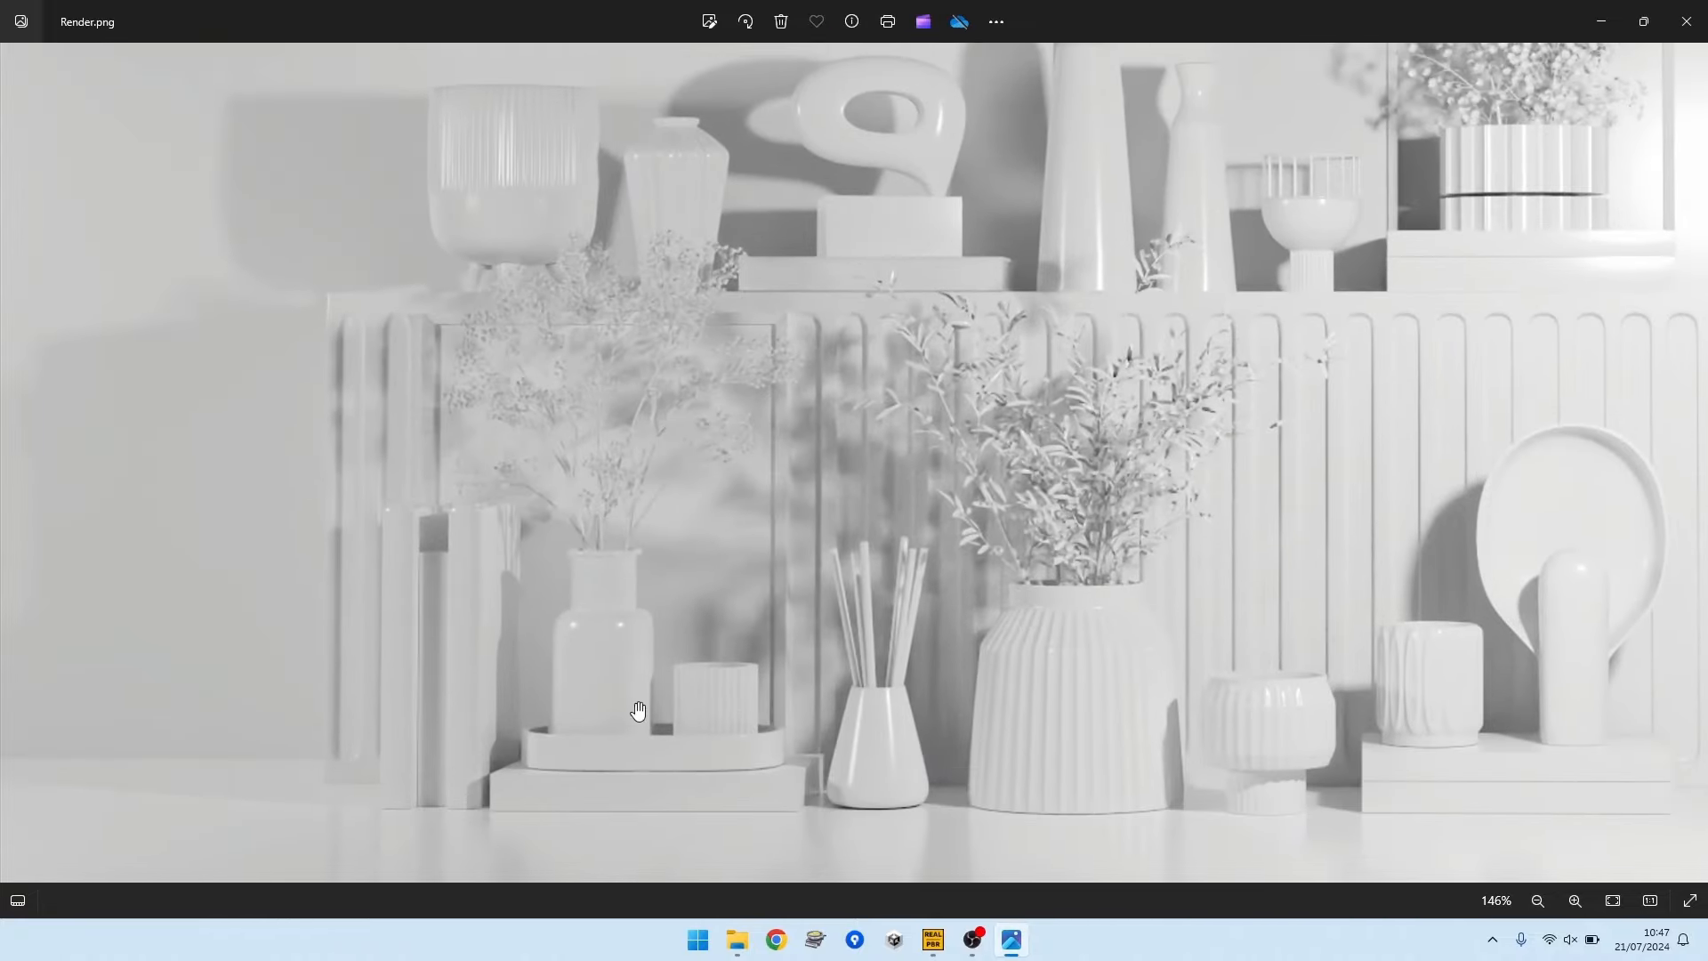
# Step: View the whole saved render, close the image and return to Real PBR
pyautogui.scroll(-4, 774, 476)
pyautogui.scroll(-2, 779, 652)
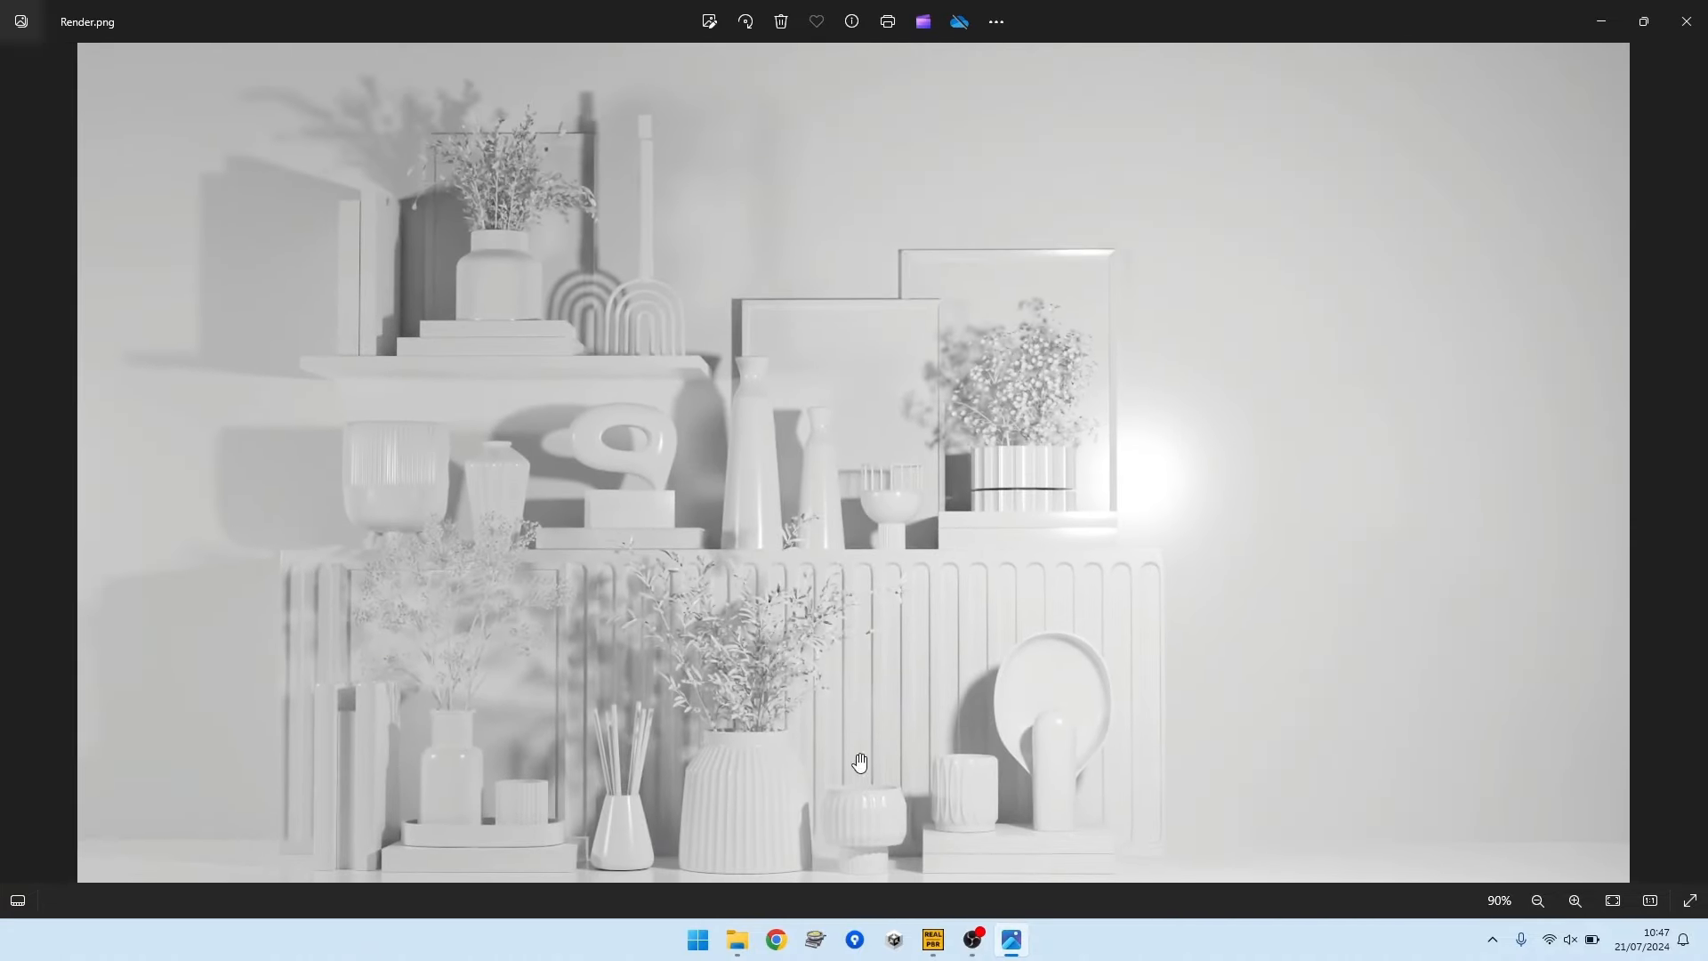
pyautogui.click(1687, 16)
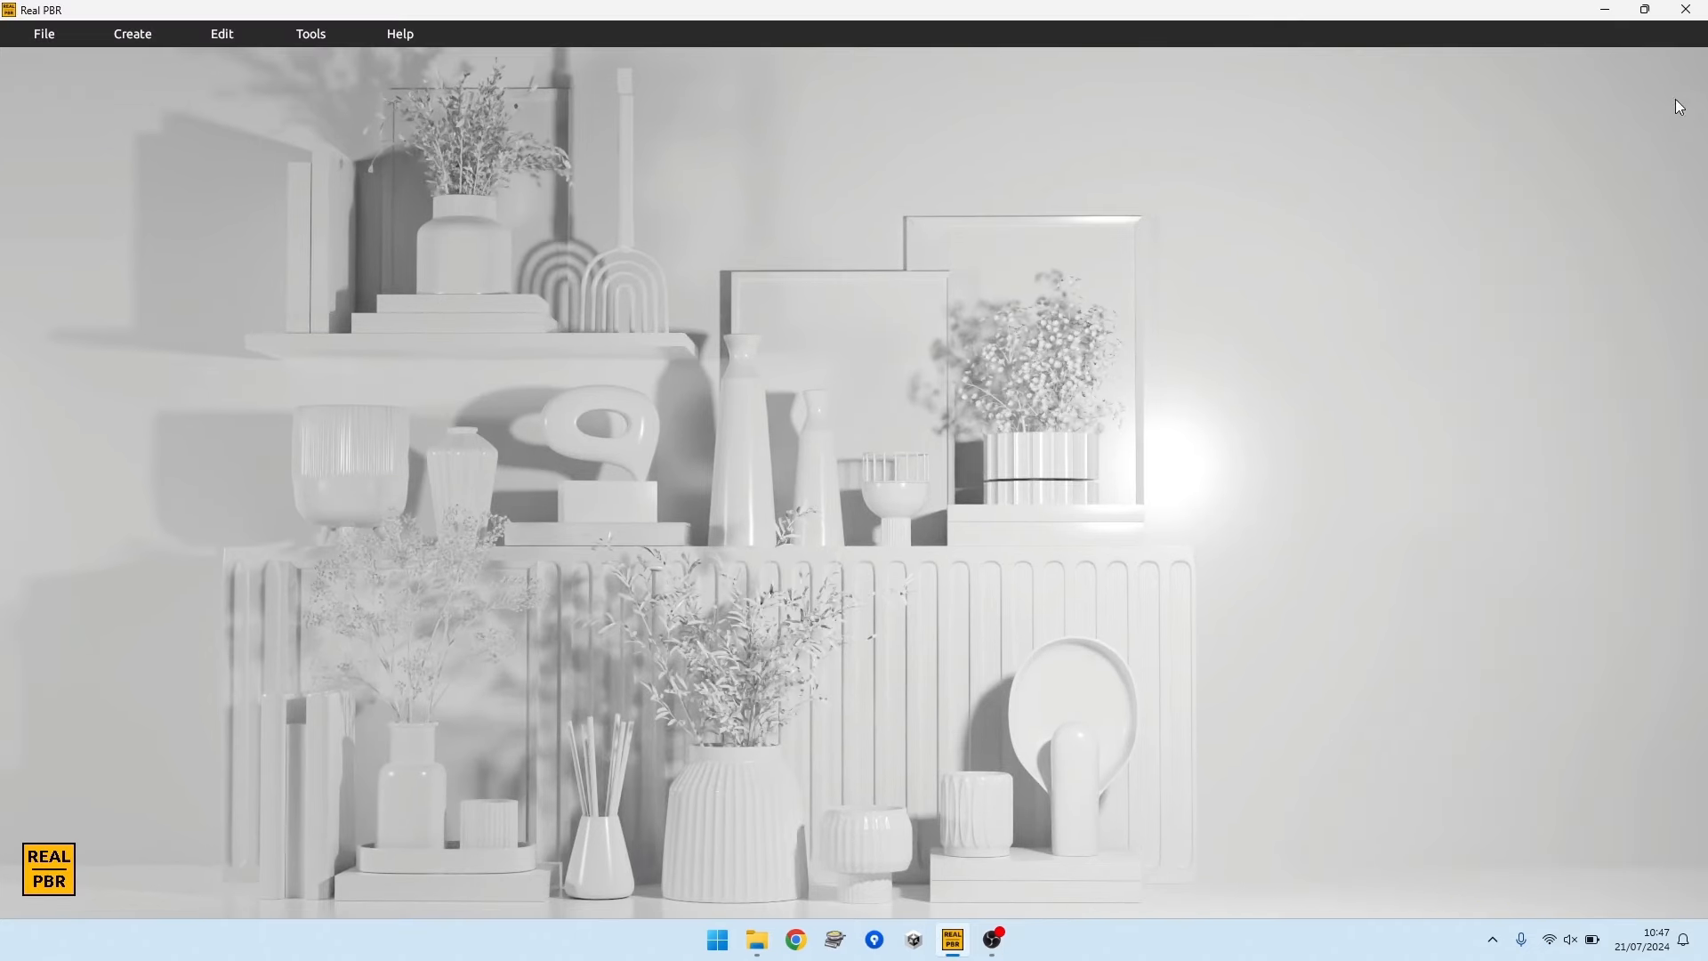
# Step: Reframe the camera view so the decorated cabinet sits near the centre of the frame
pyautogui.click(312, 34)
pyautogui.click(320, 127)
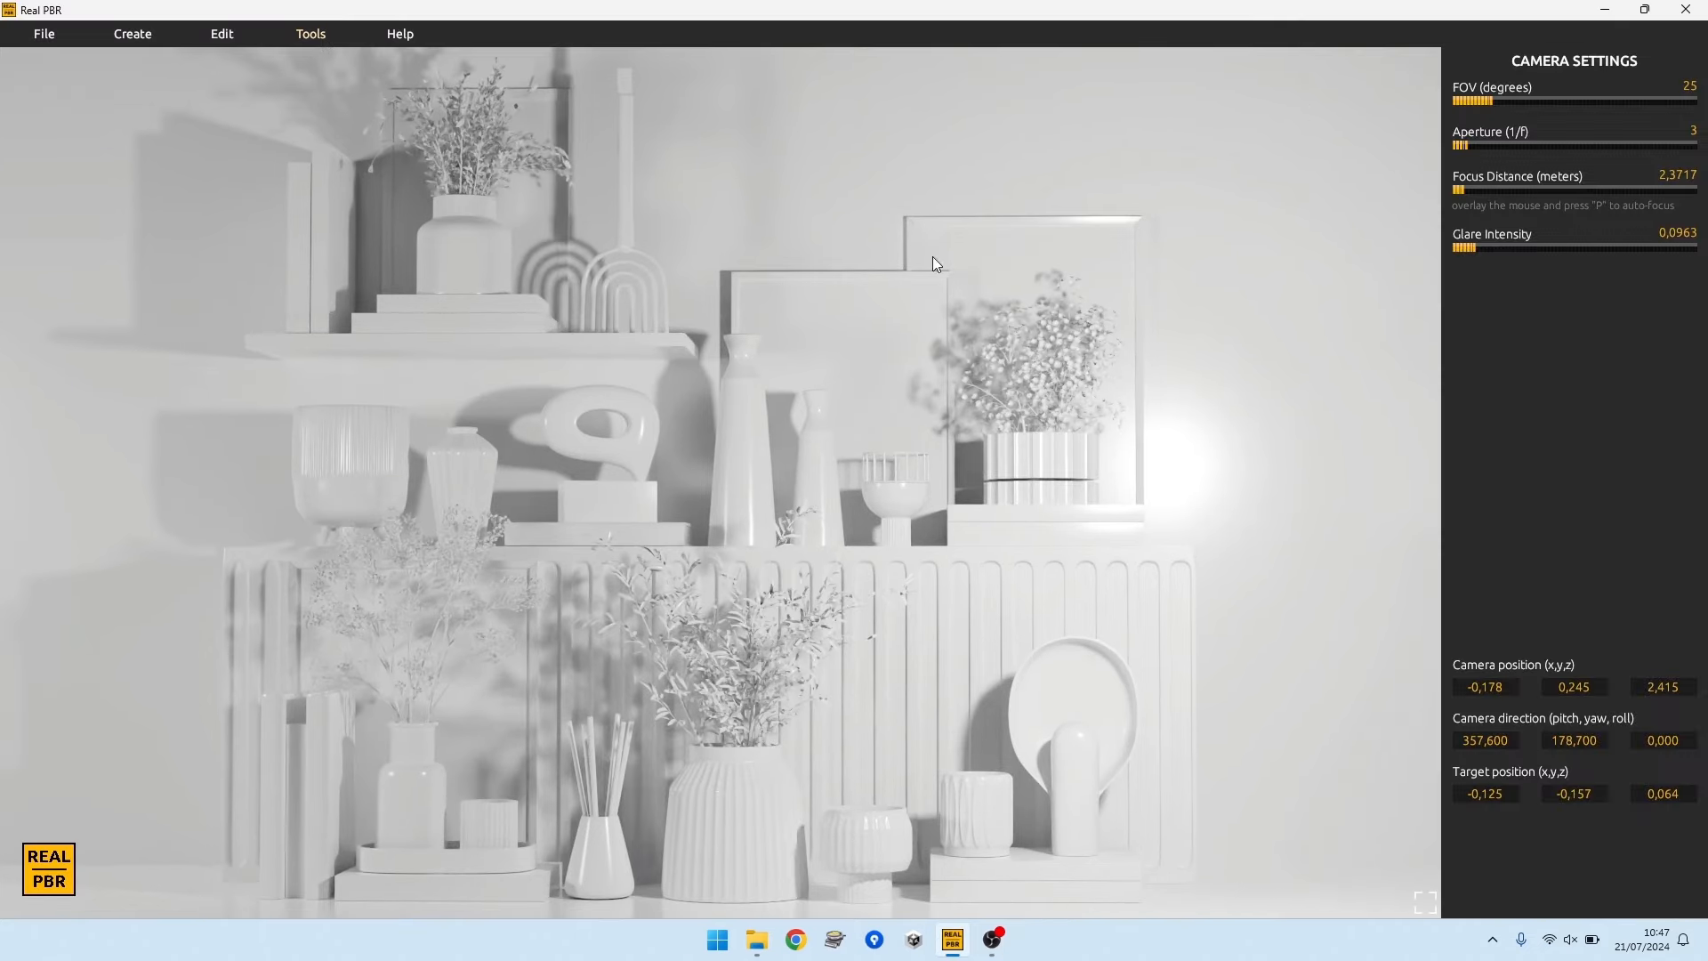
pyautogui.click(1426, 902)
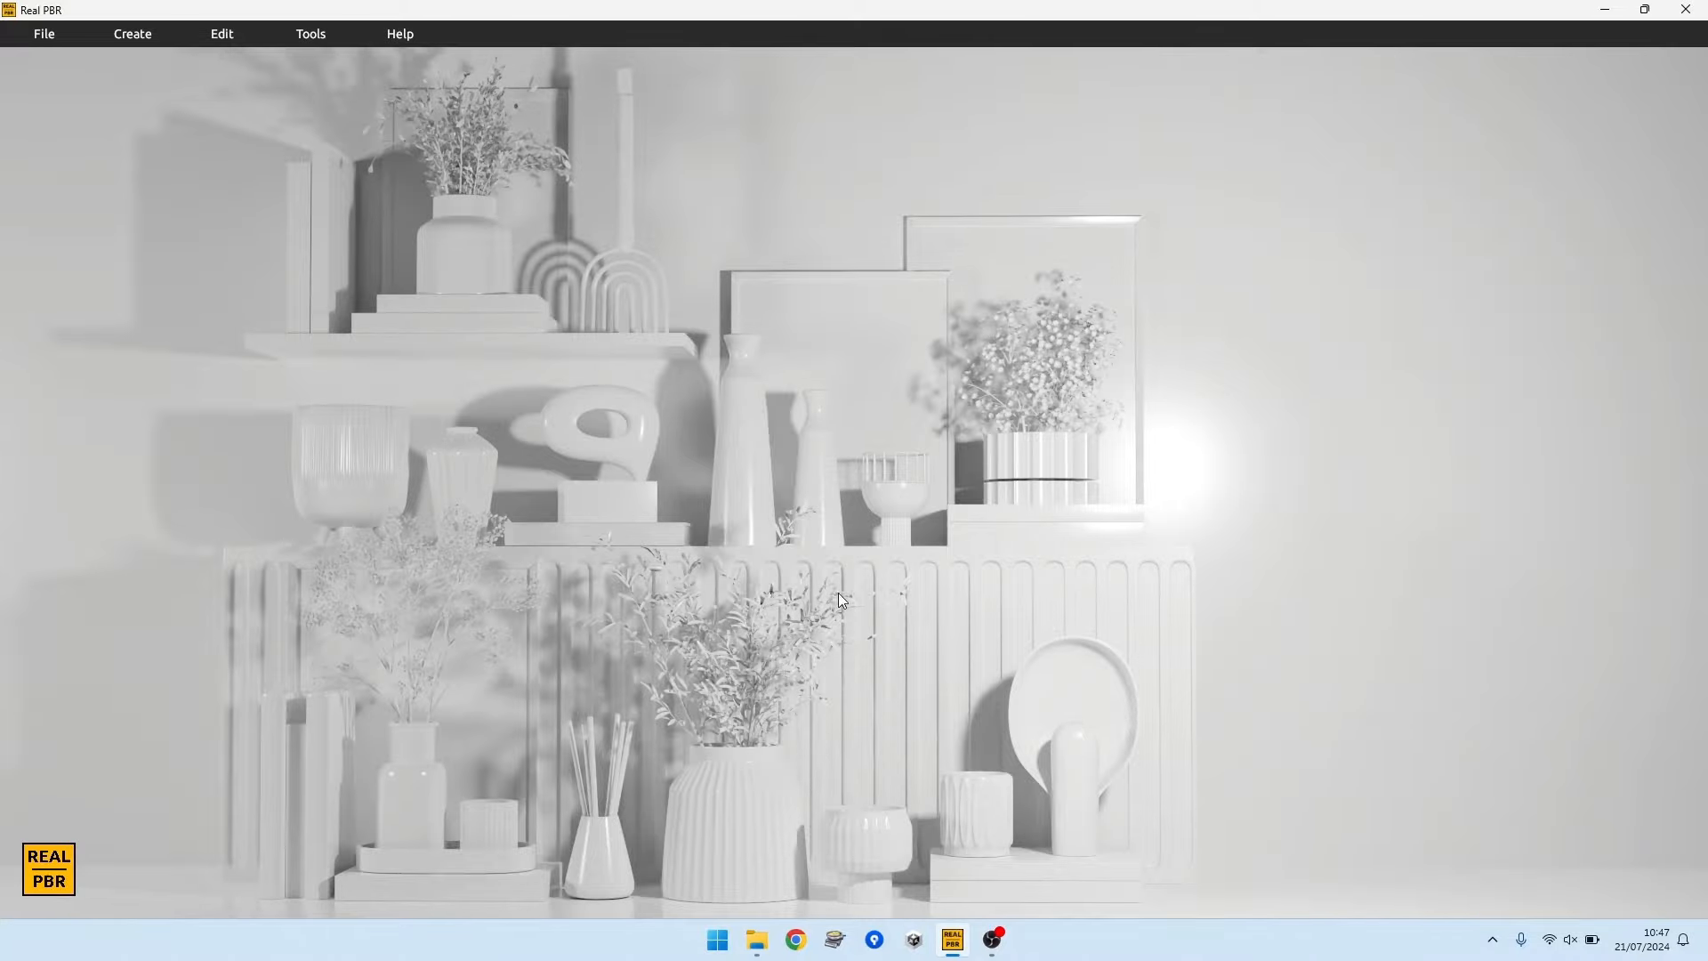
pyautogui.moveTo(829, 591); pyautogui.dragTo(930, 590)
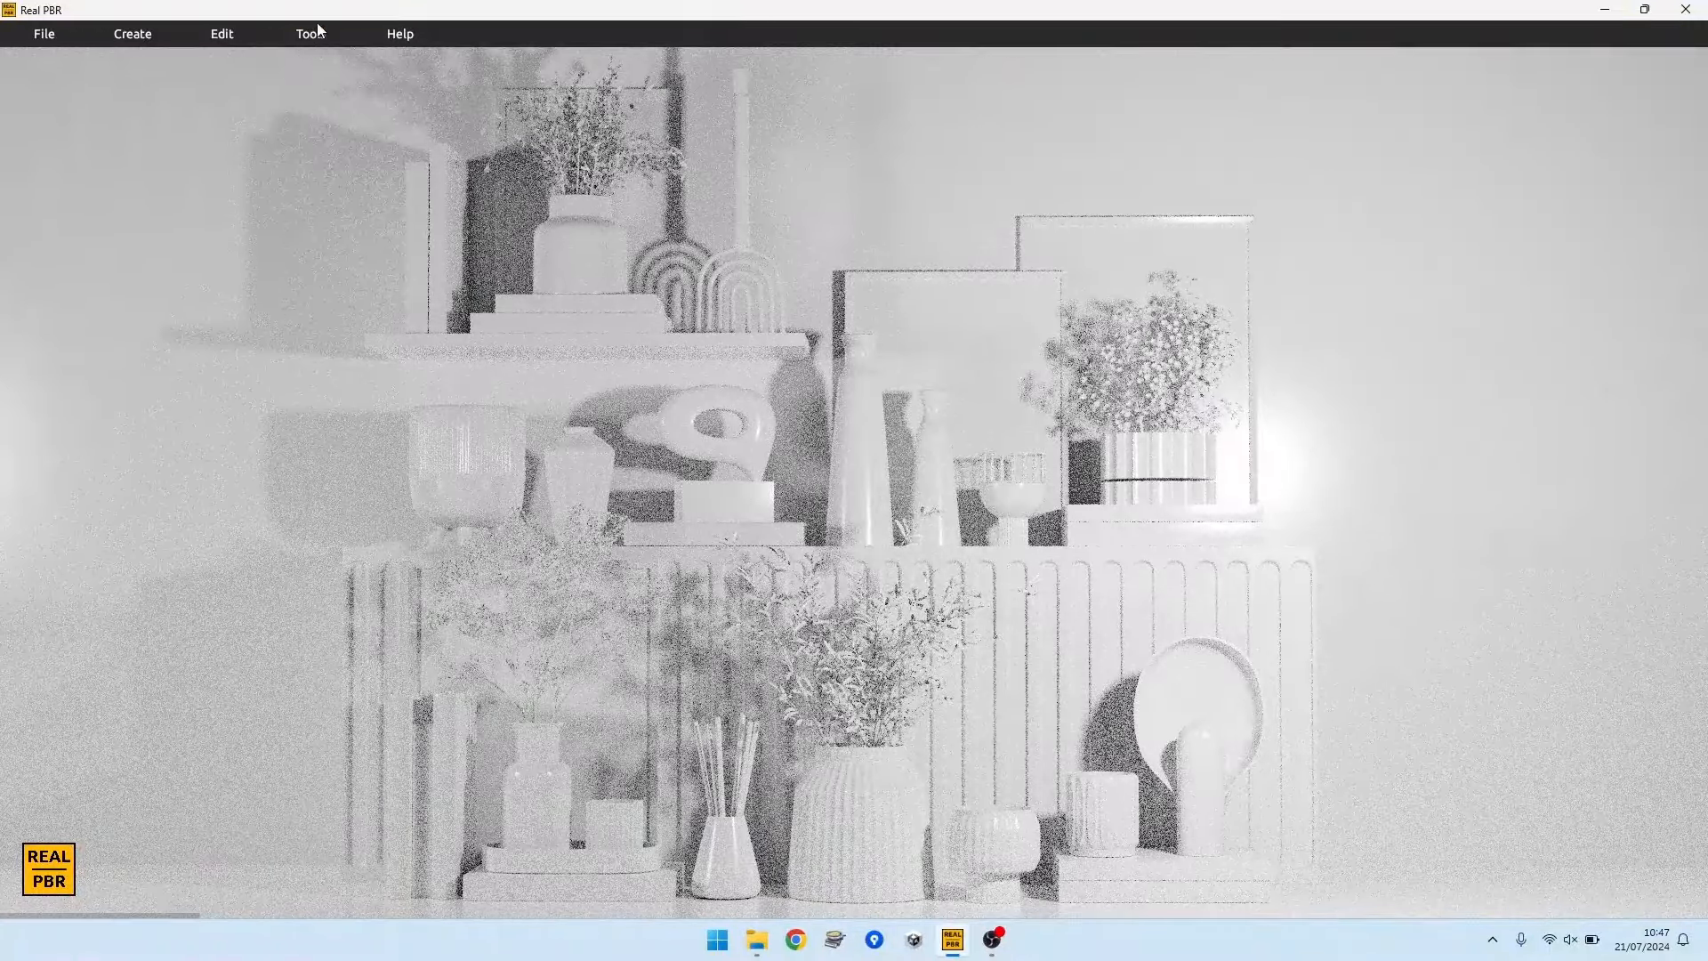
# Step: Edit the light zho5ypzjnga and give it a pale warm orange colour
pyautogui.click(319, 31)
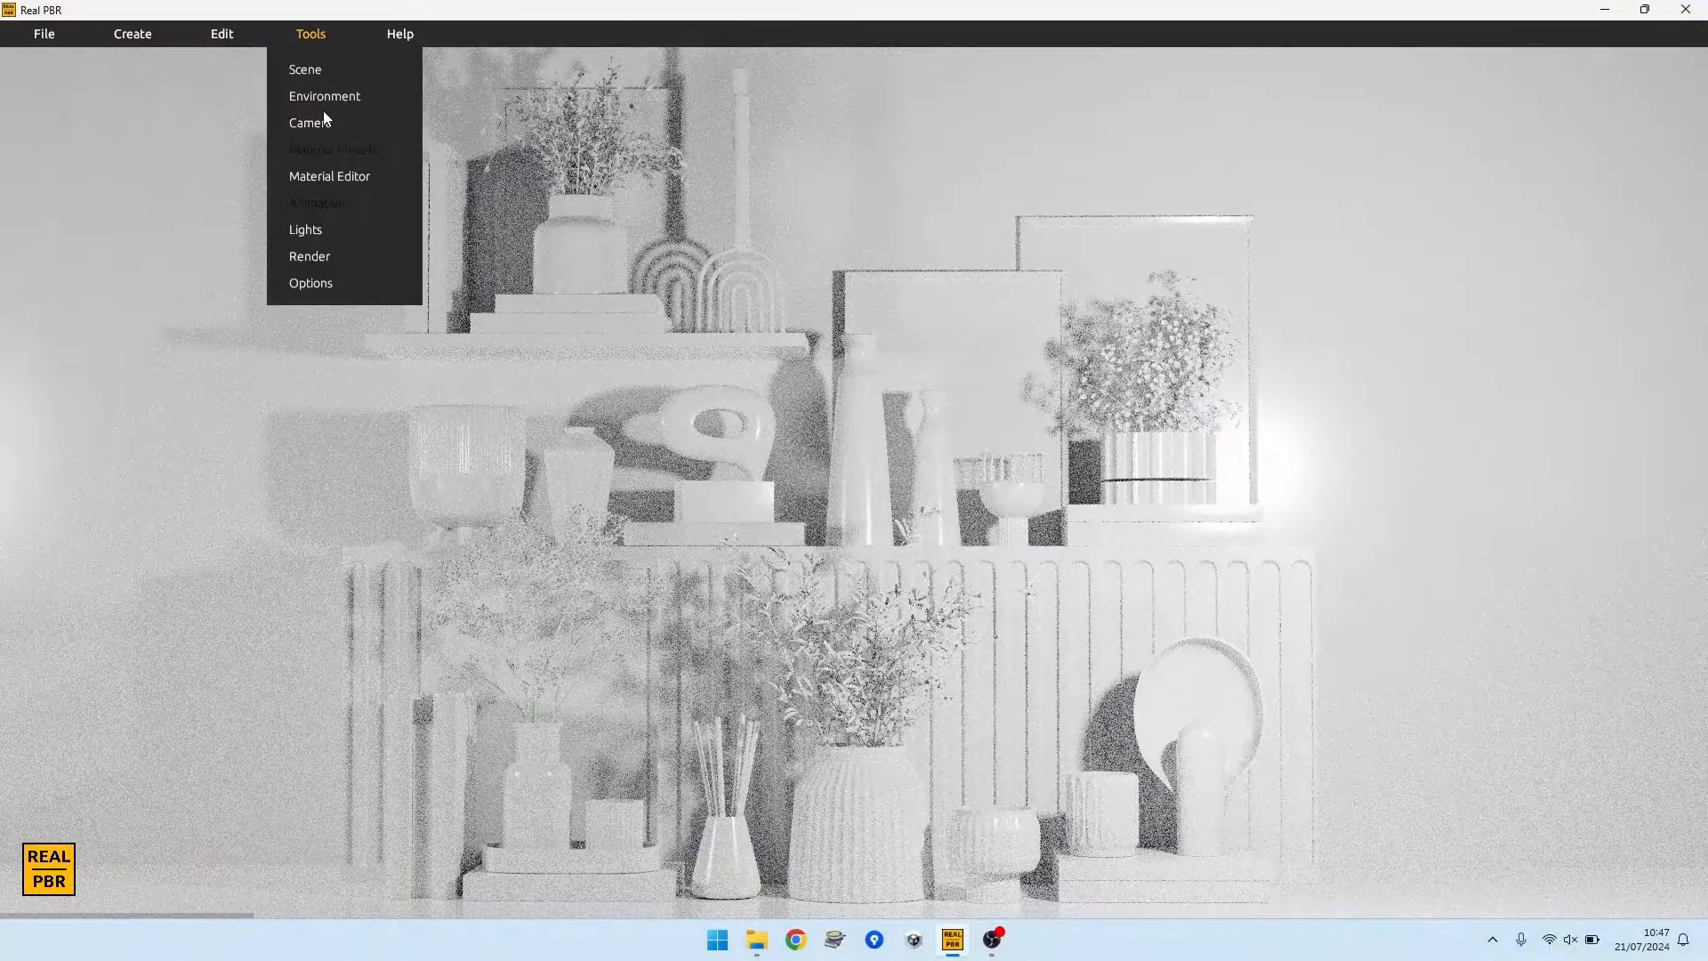
pyautogui.click(314, 230)
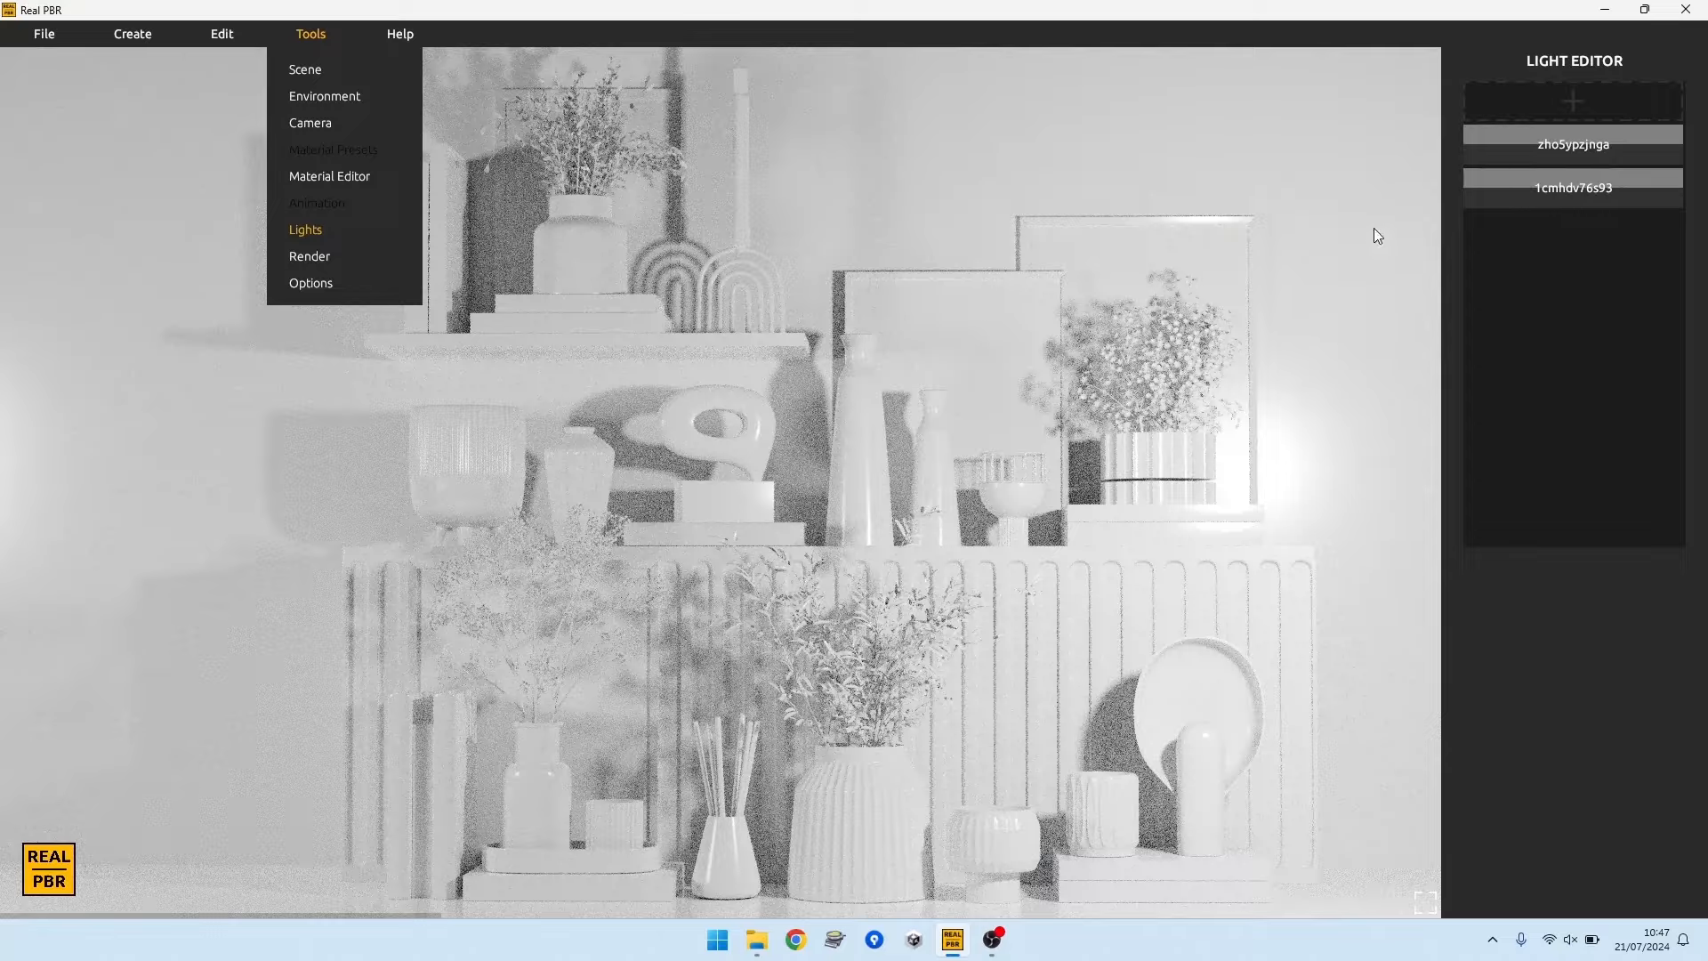
pyautogui.click(1571, 146)
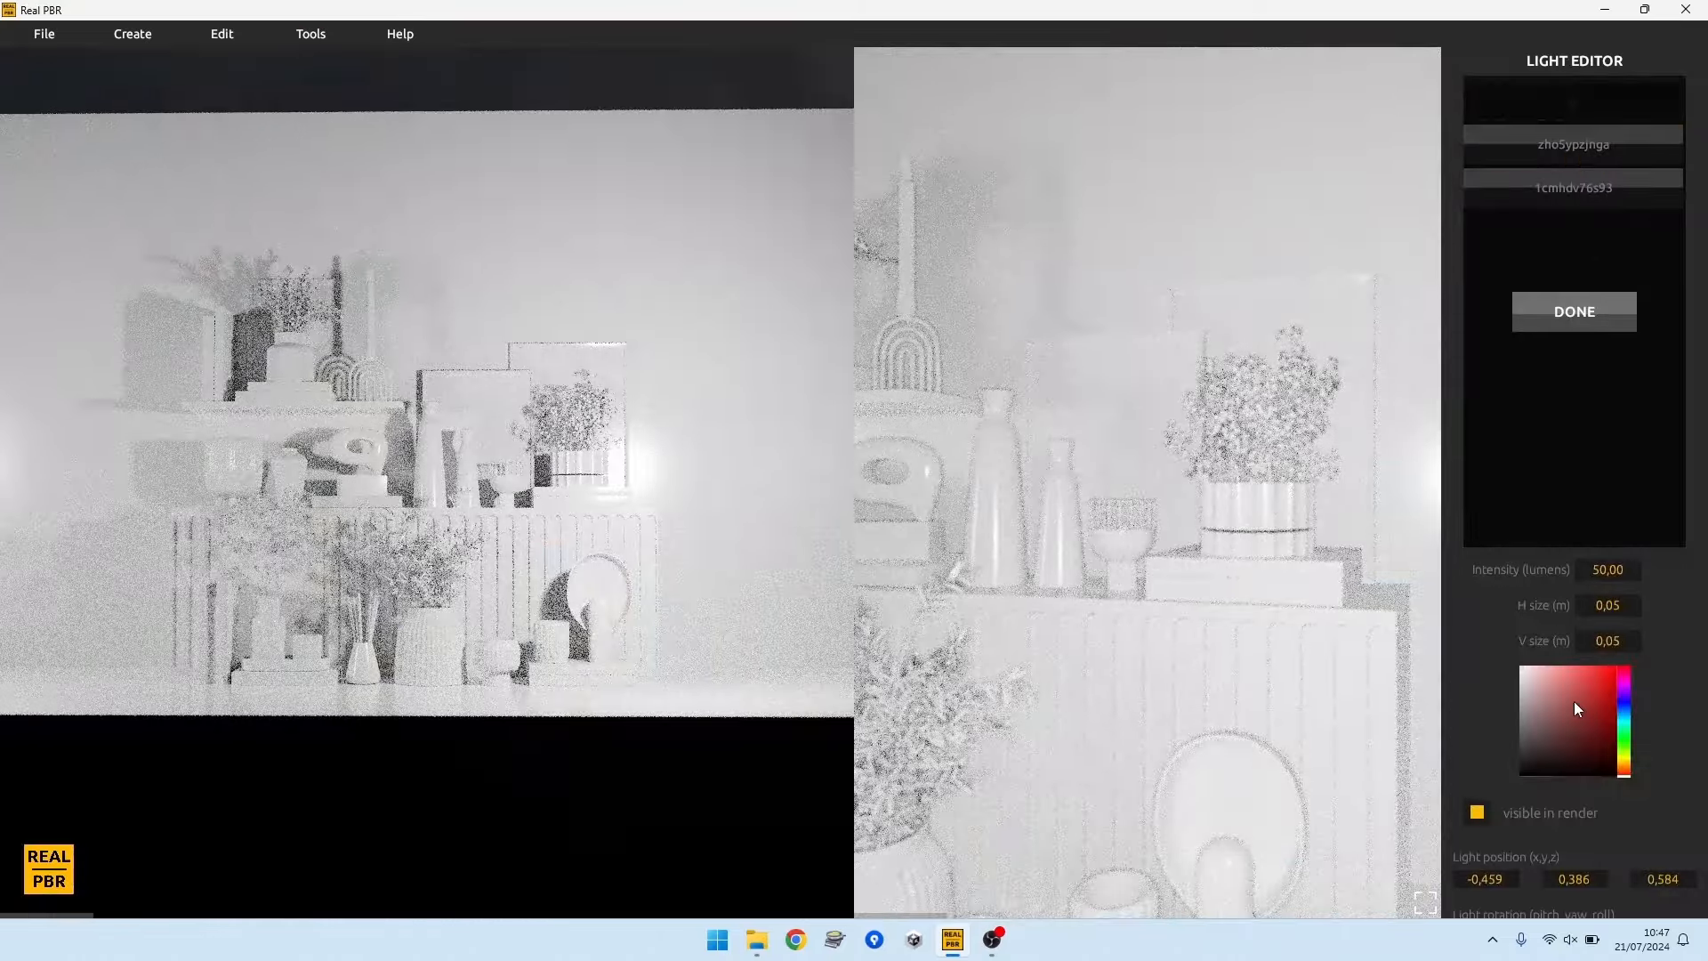
pyautogui.moveTo(1577, 710); pyautogui.dragTo(1592, 657)
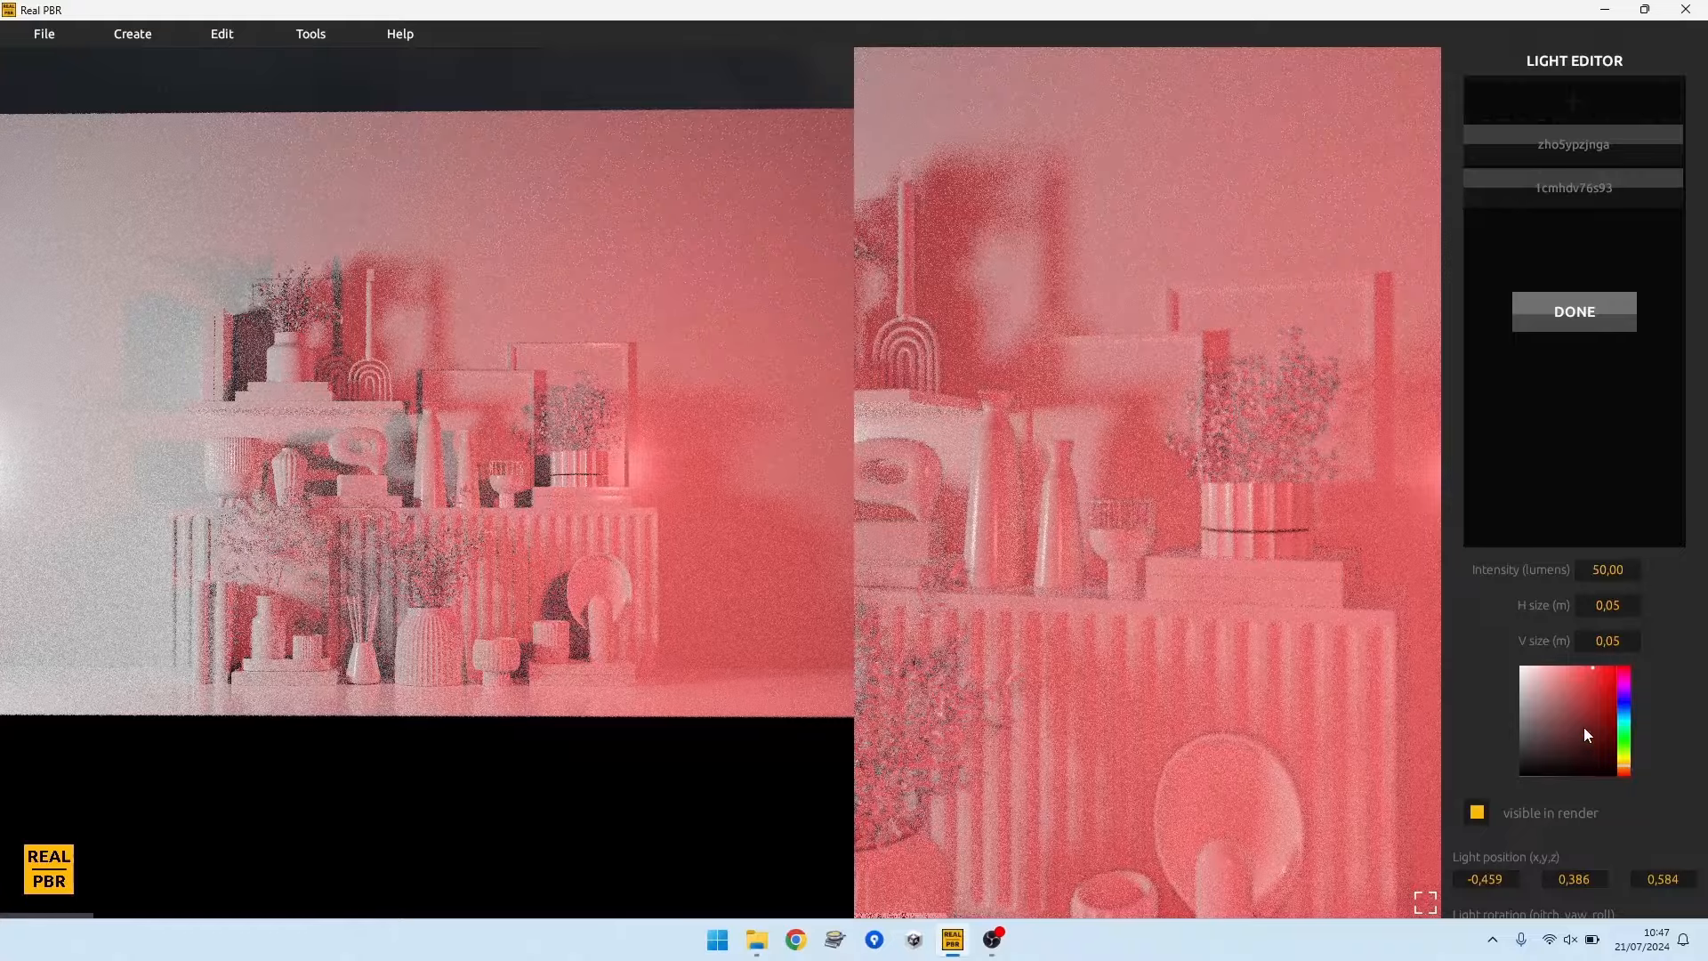
pyautogui.click(1624, 764)
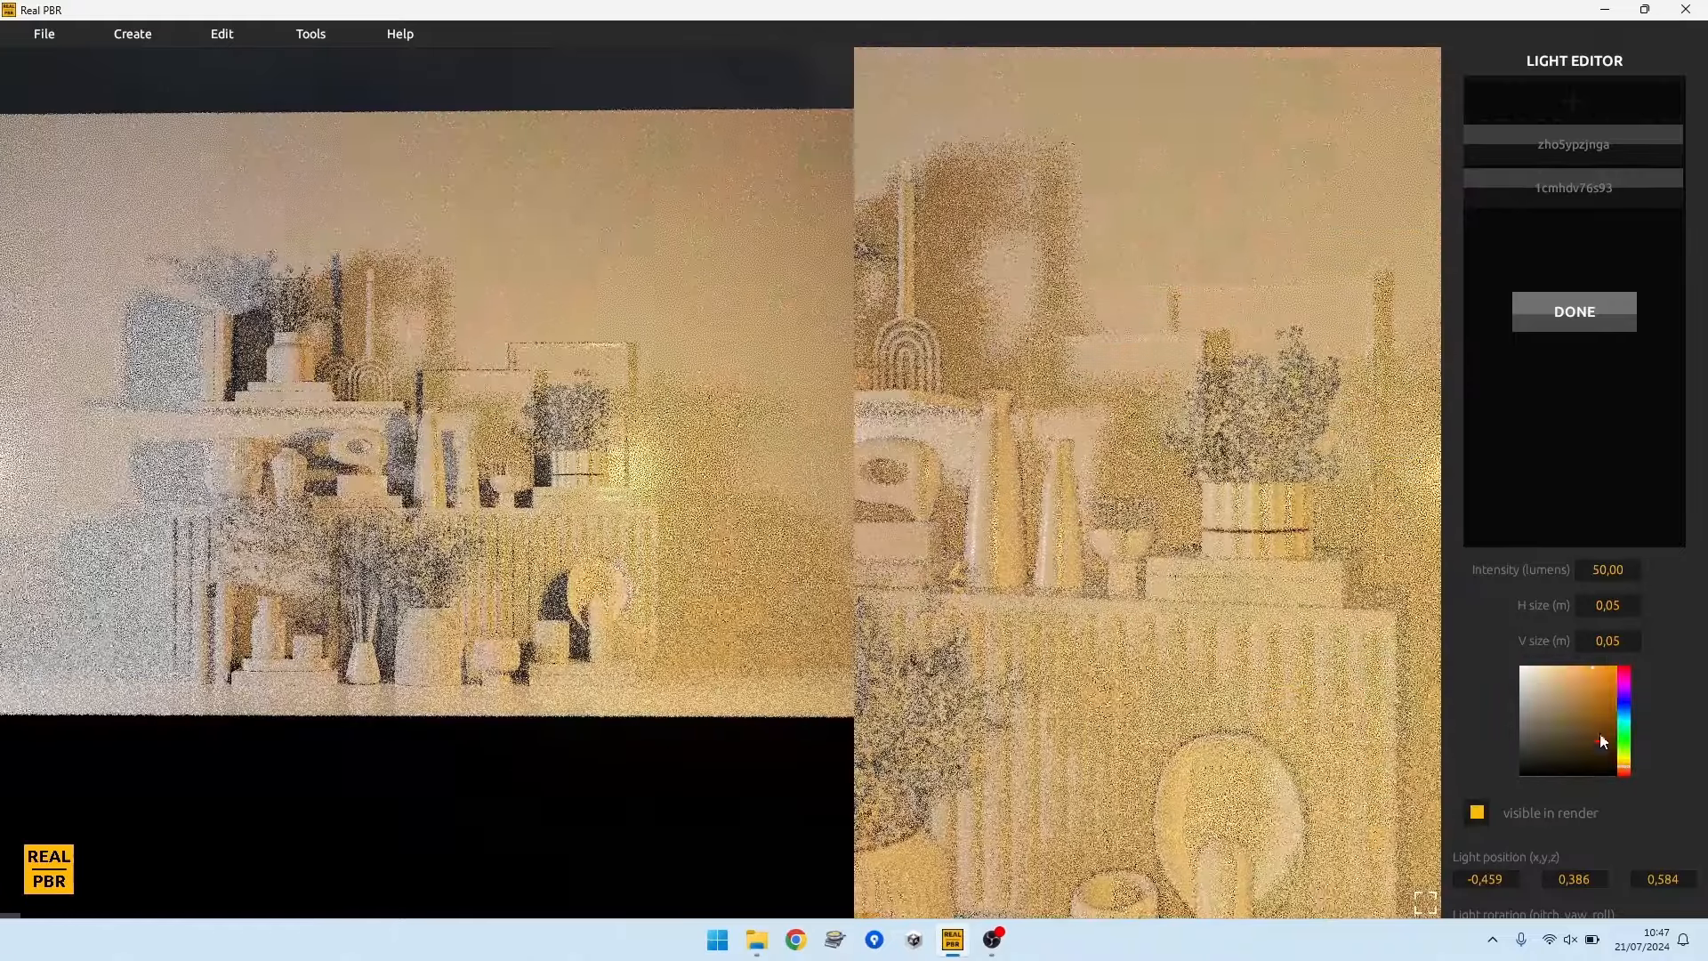
pyautogui.click(1575, 665)
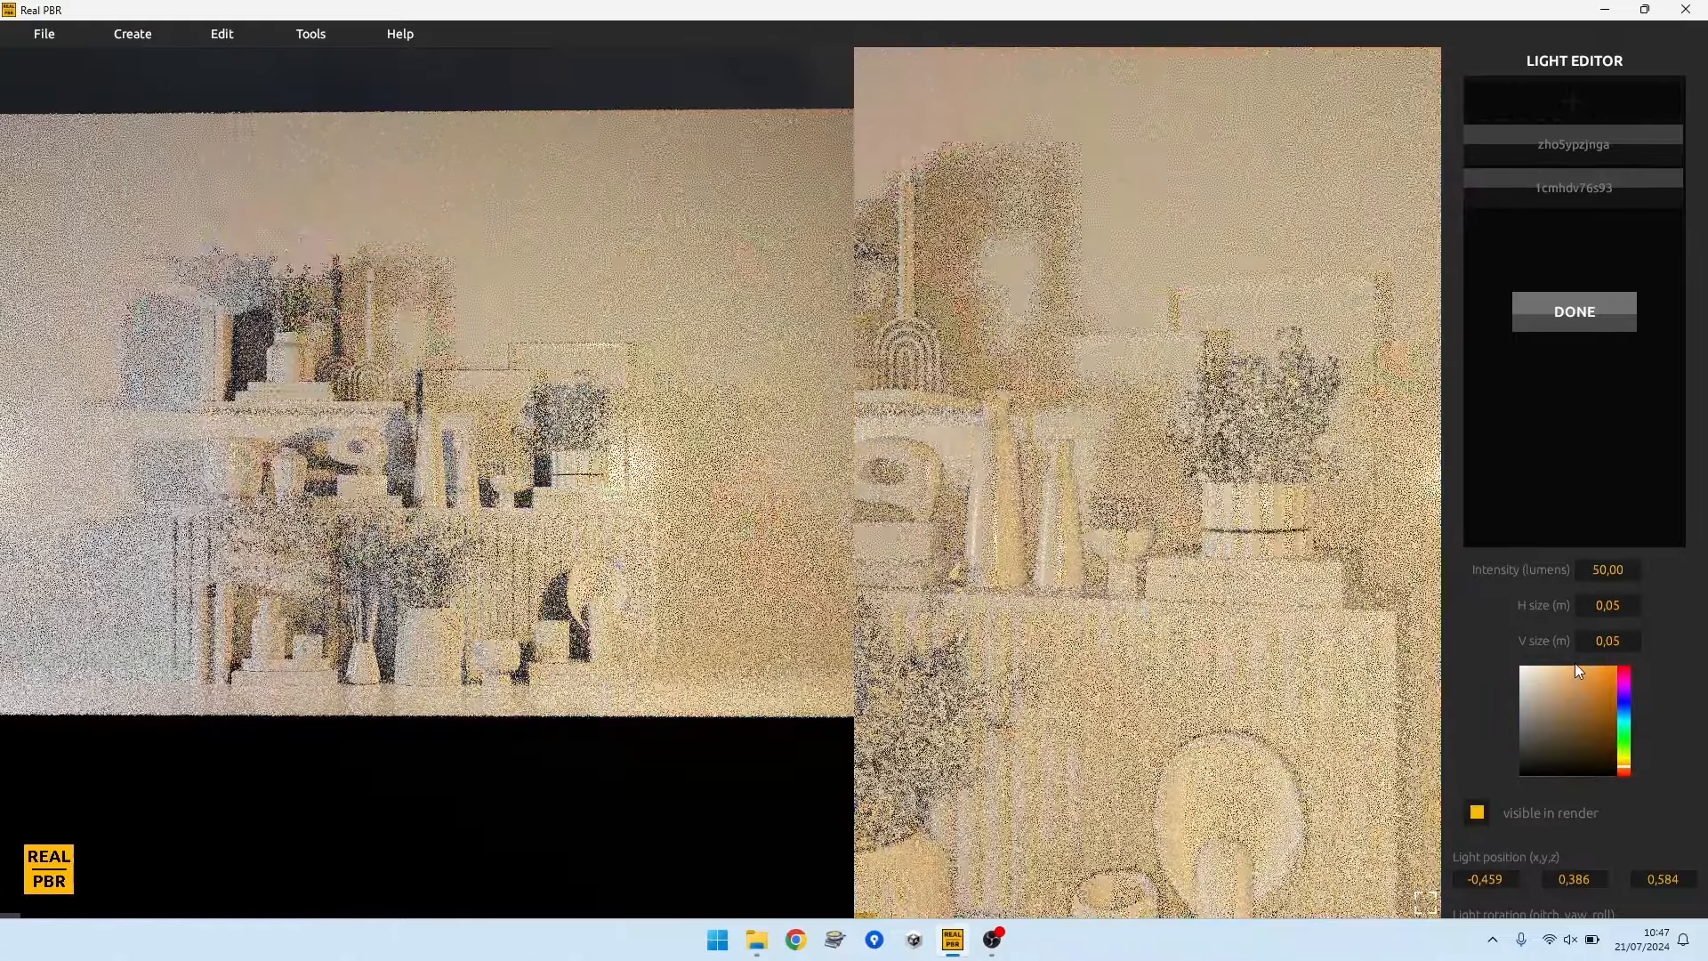
pyautogui.moveTo(1575, 664); pyautogui.dragTo(1552, 662)
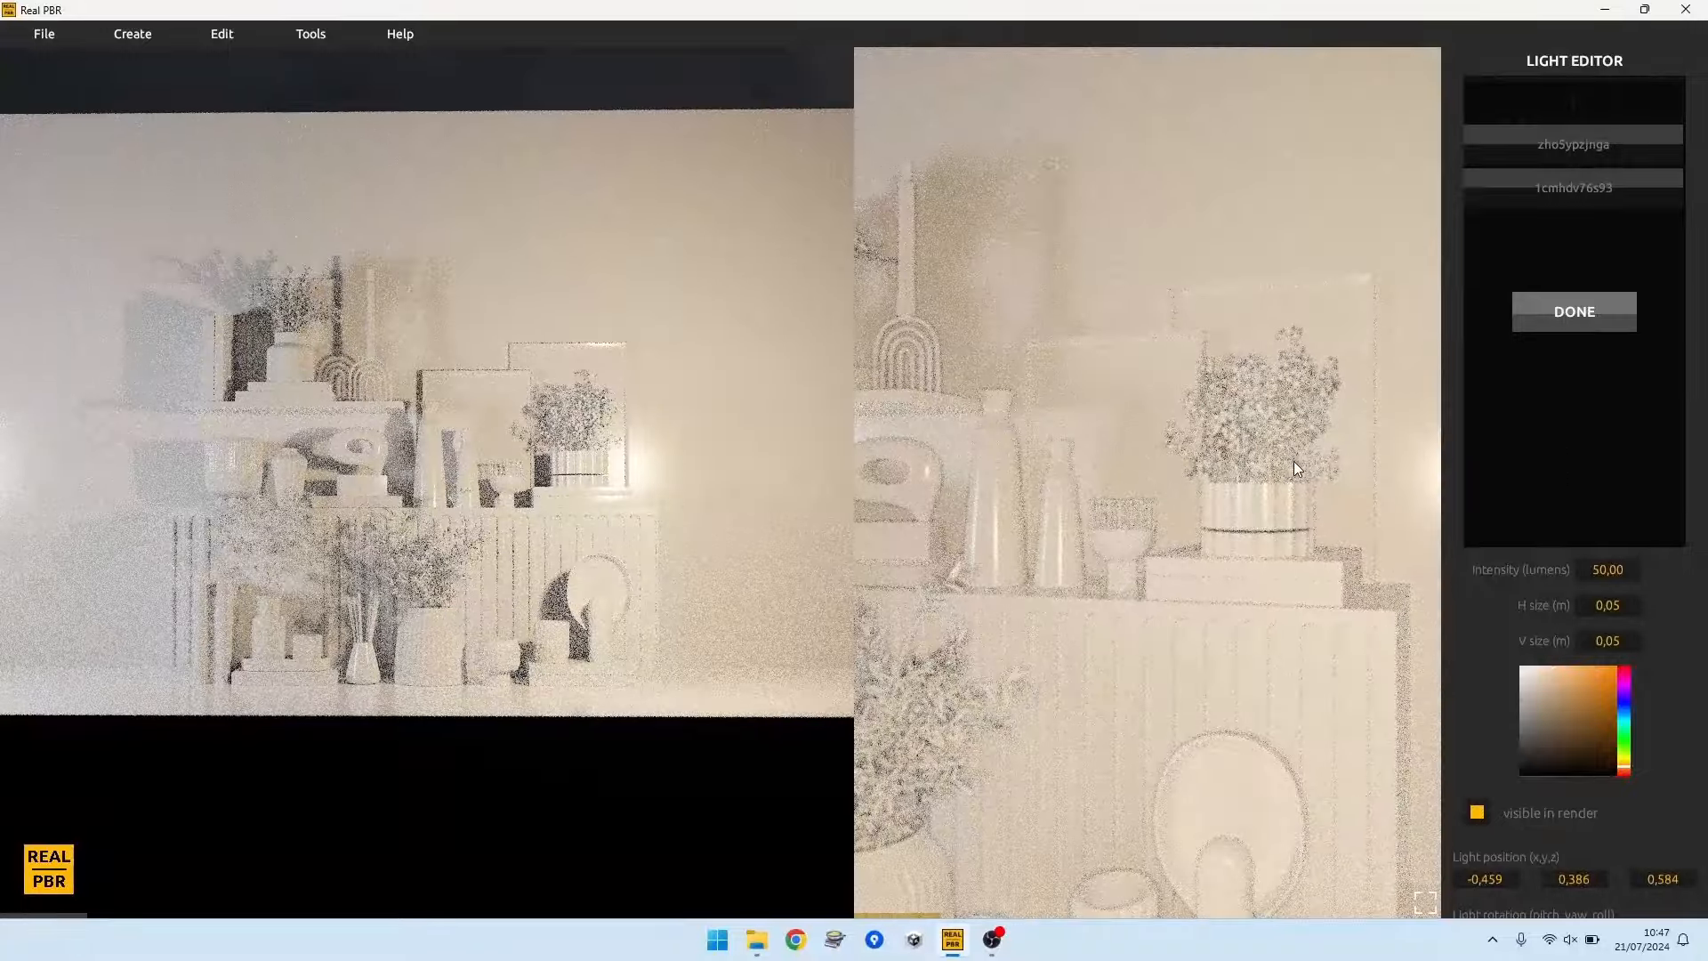
# Step: Lower the warm light to position -0,464, 0,325, 0,583, make its tint paler and finish editing it
pyautogui.moveTo(1293, 461)
pyautogui.mouseDown(button='middle')
pyautogui.moveTo(1286, 482)
pyautogui.moveTo(1281, 441)
pyautogui.mouseUp(button='middle')
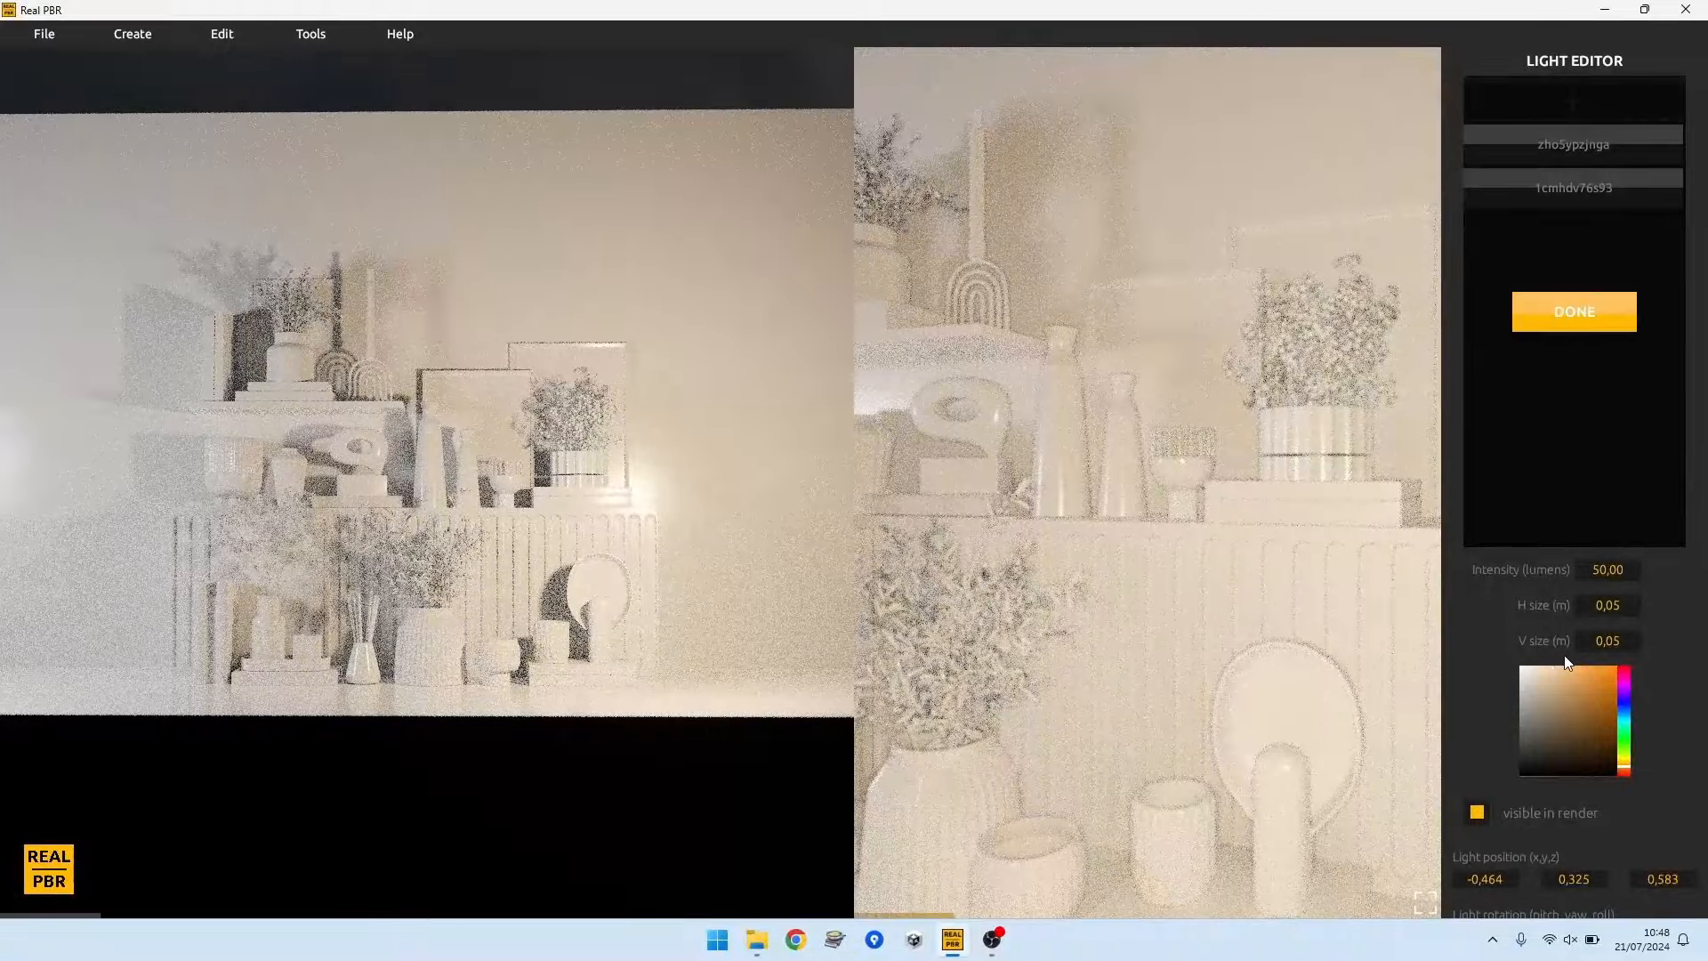
pyautogui.click(1545, 669)
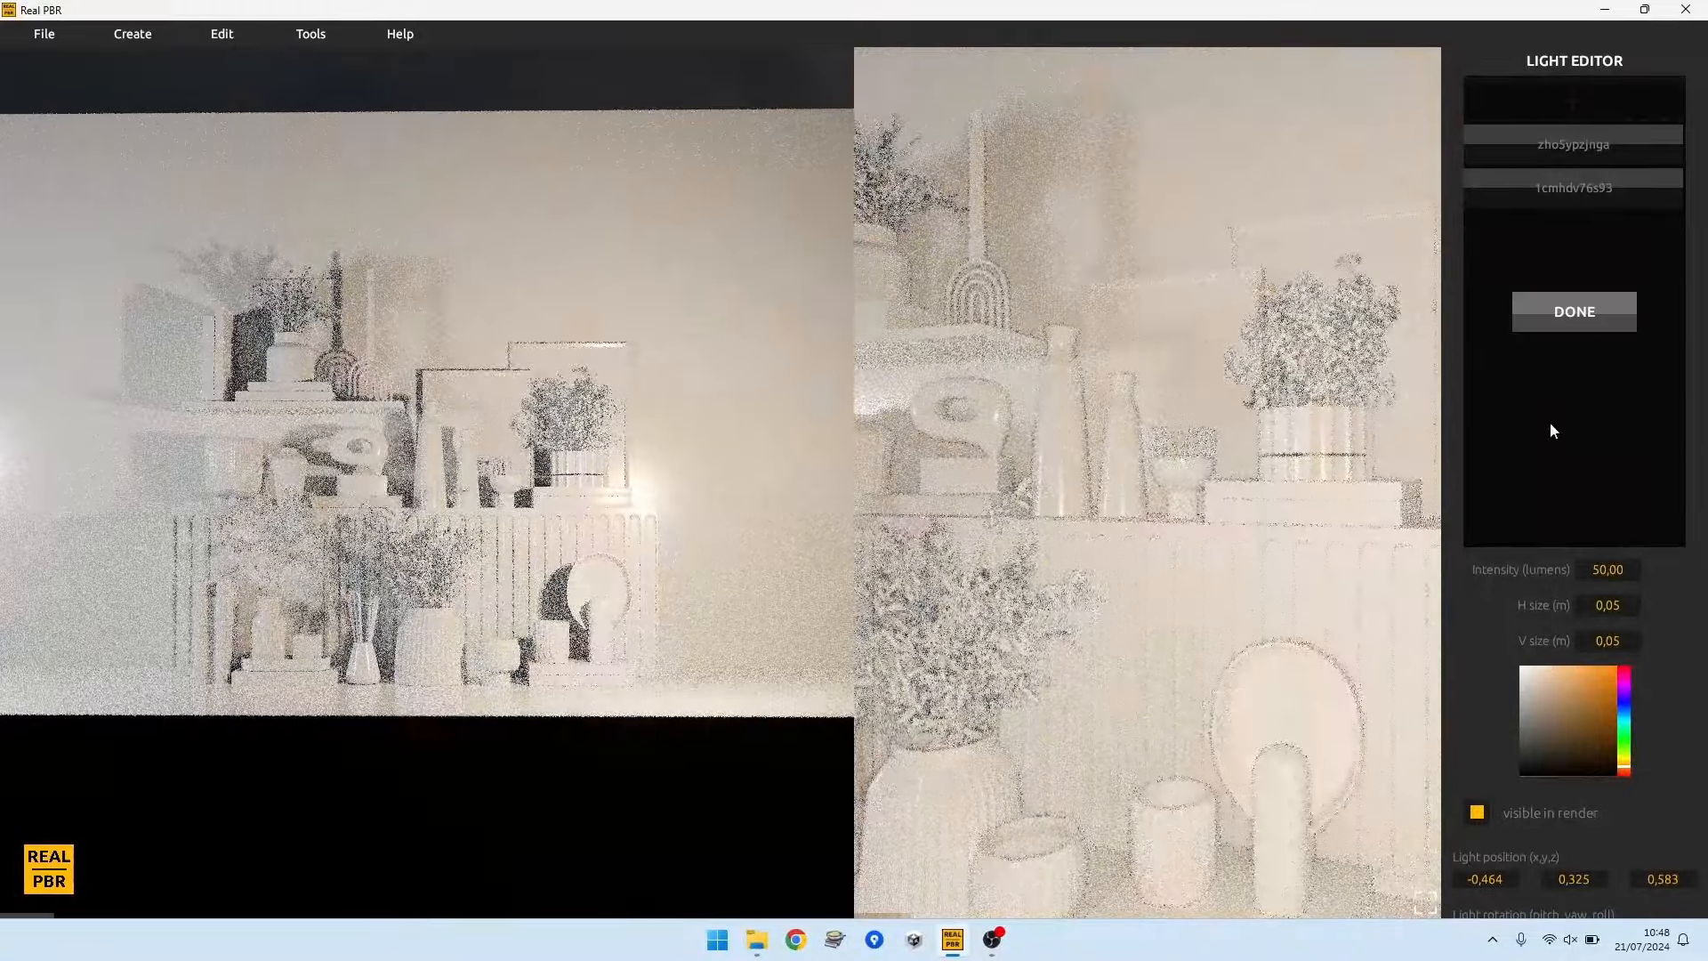
pyautogui.click(1562, 317)
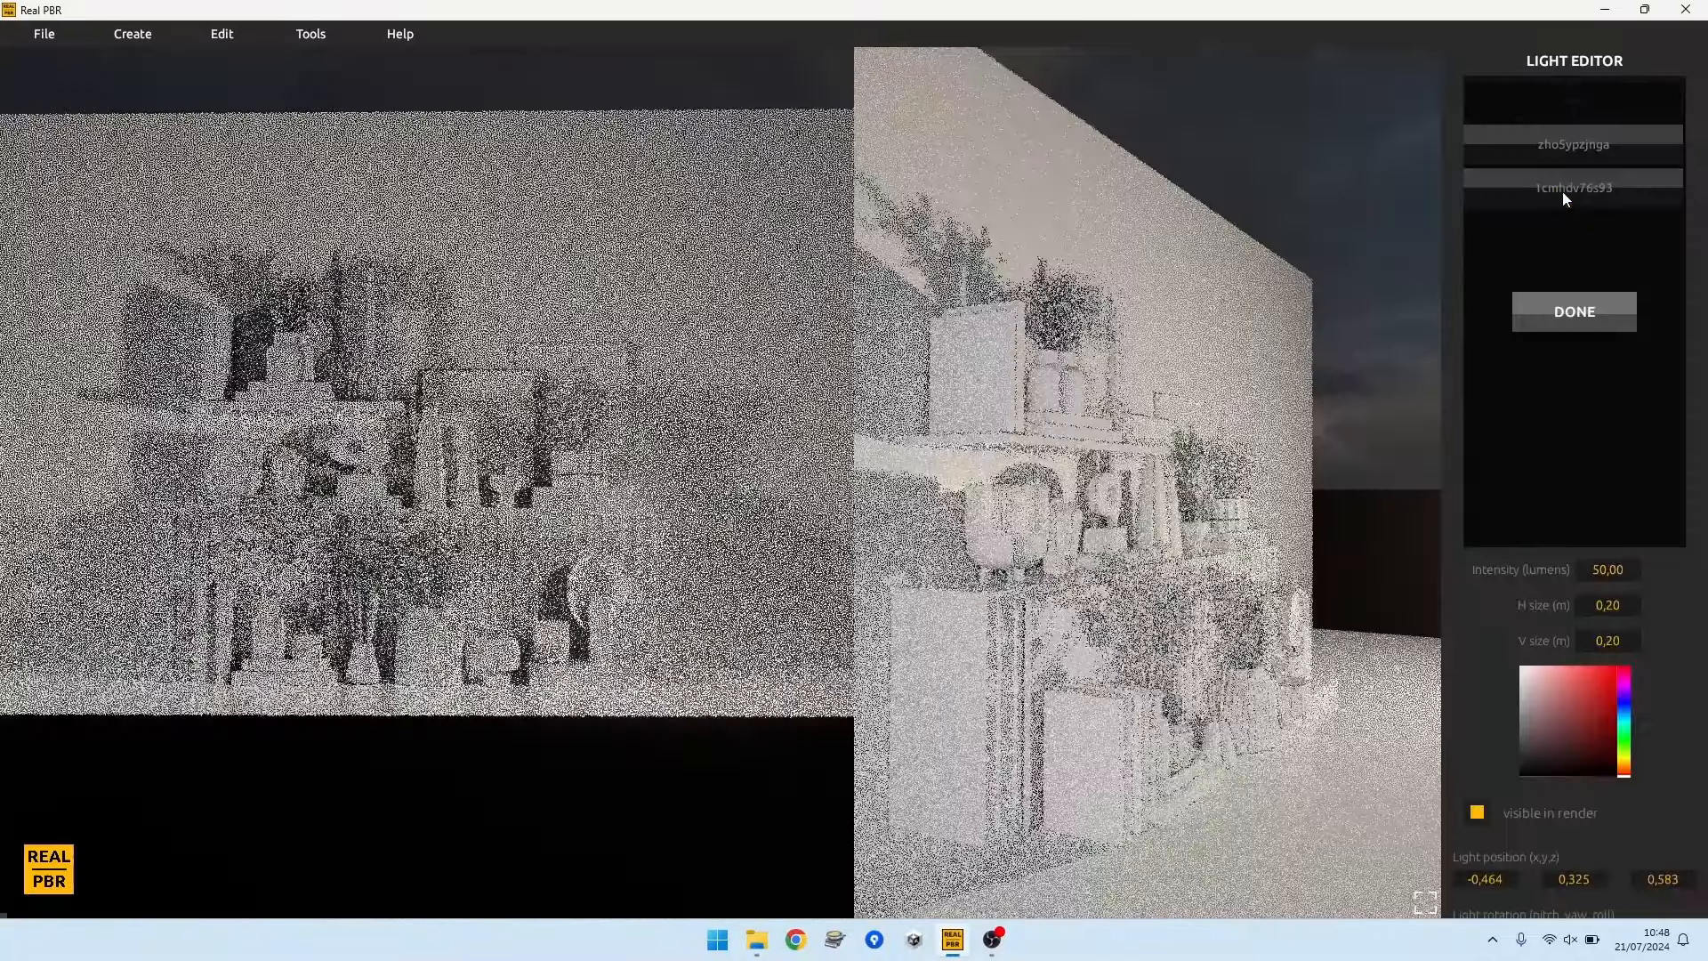
# Step: Give the light 1cmhdv76s93 a very pale blue colour and finish editing it
pyautogui.click(1562, 191)
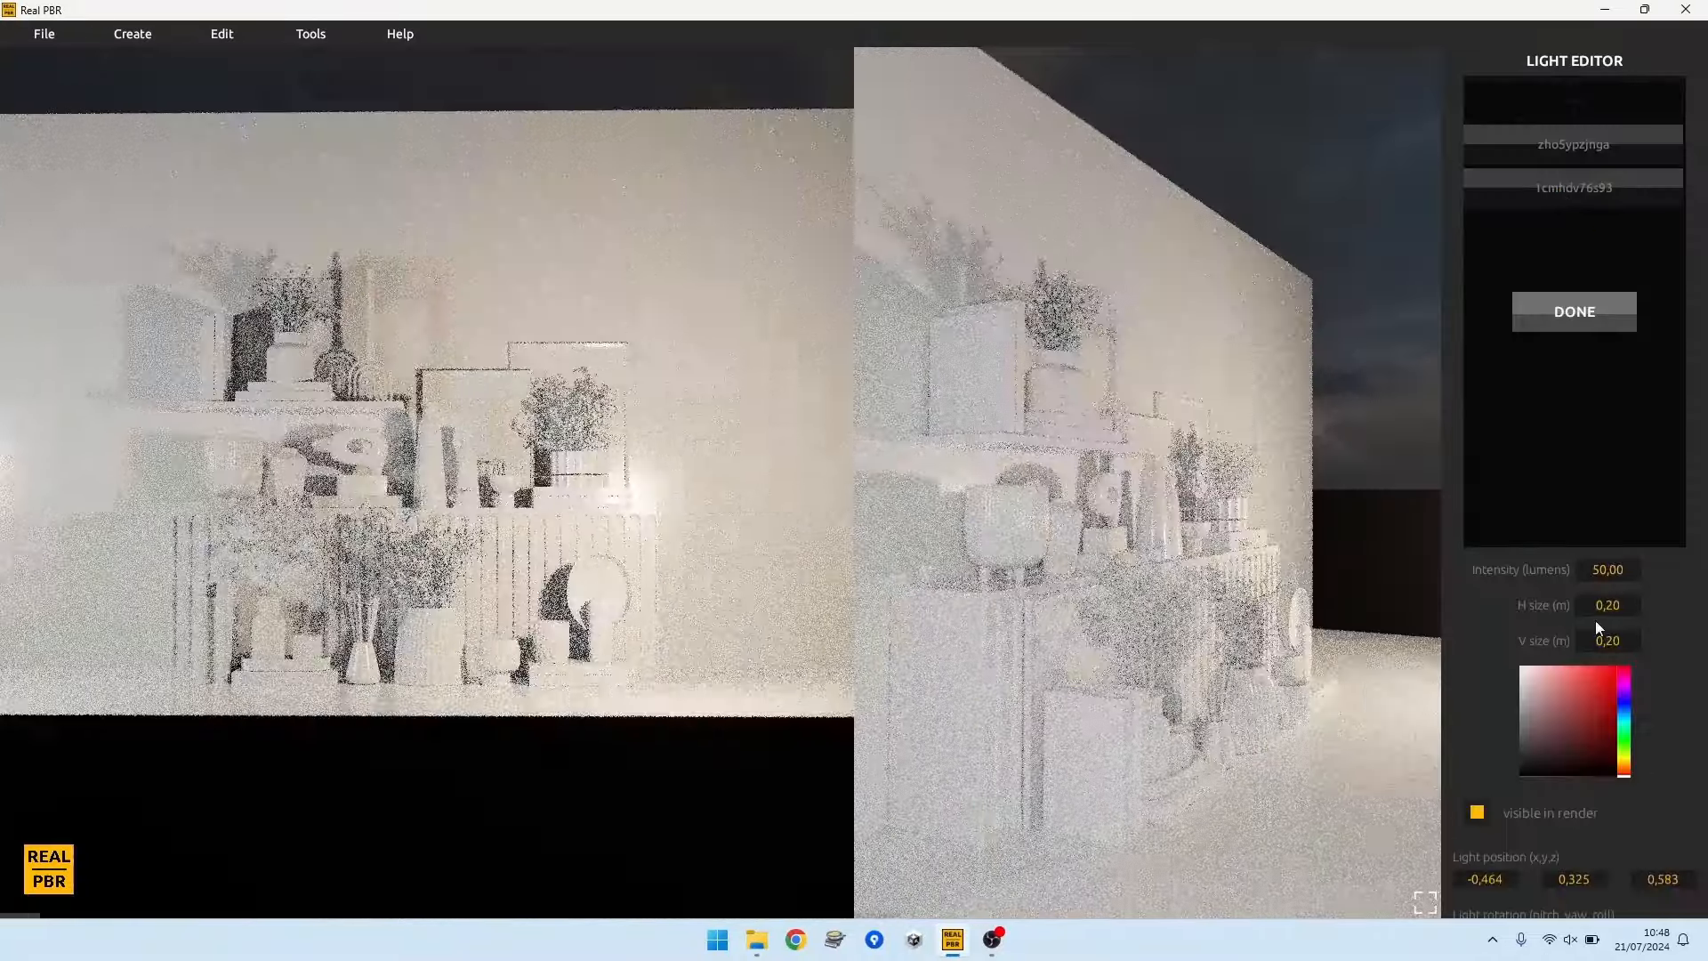
pyautogui.click(1625, 708)
pyautogui.click(1583, 680)
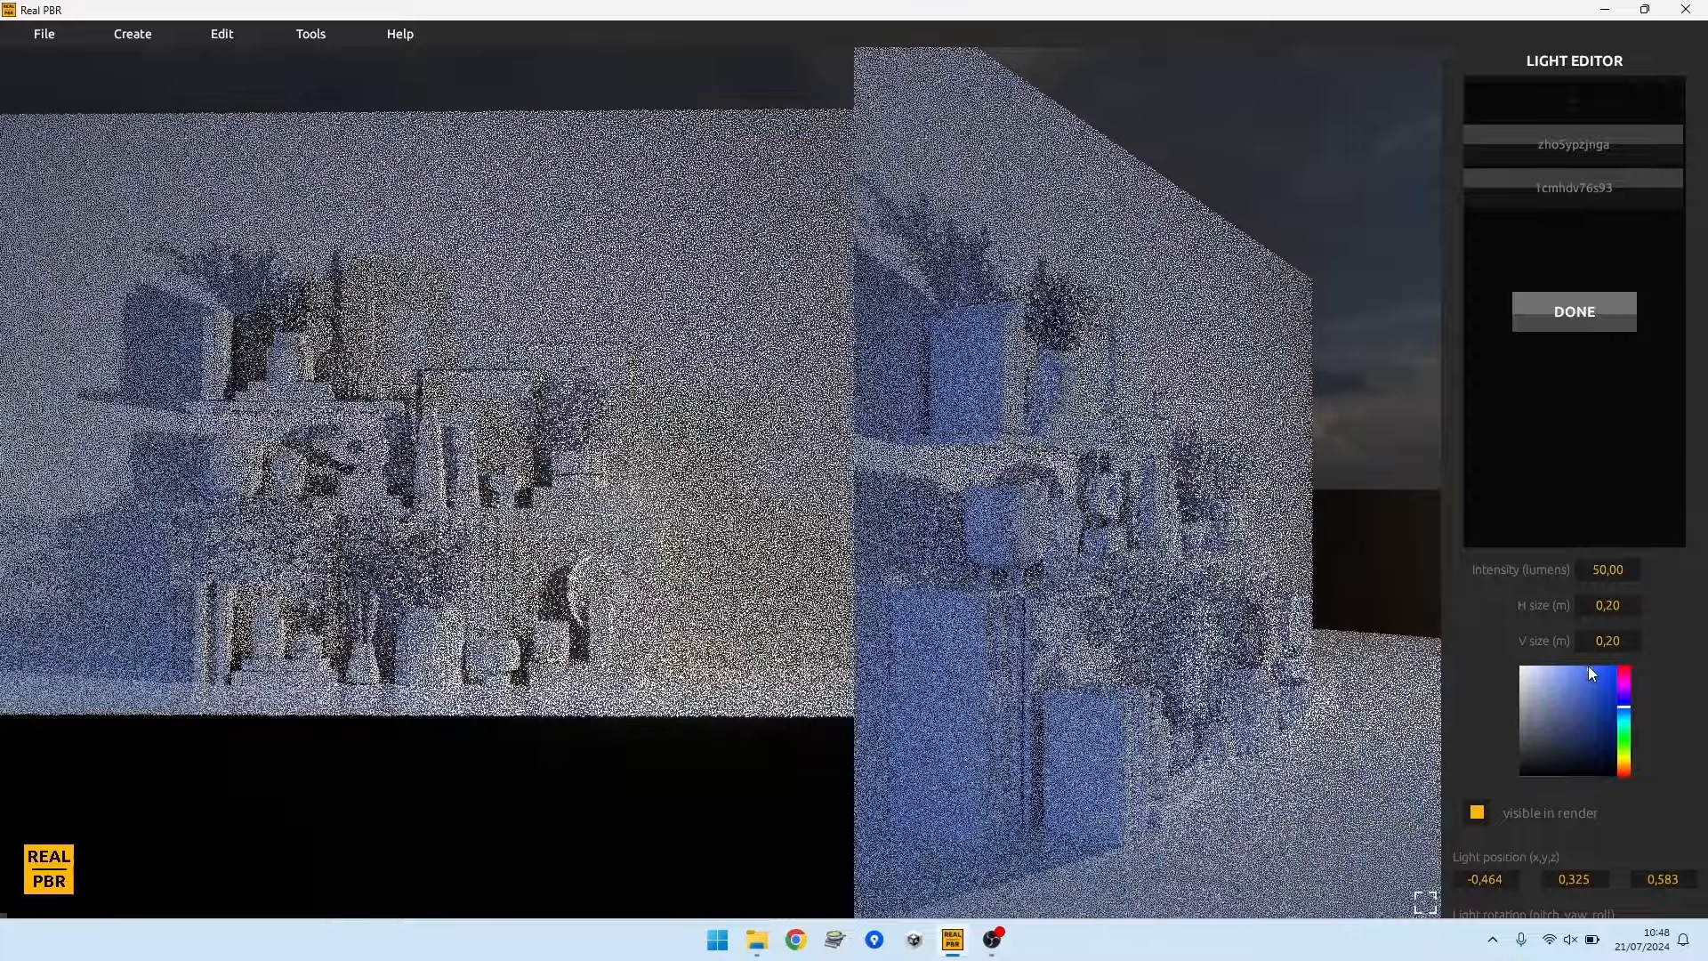
pyautogui.click(1567, 672)
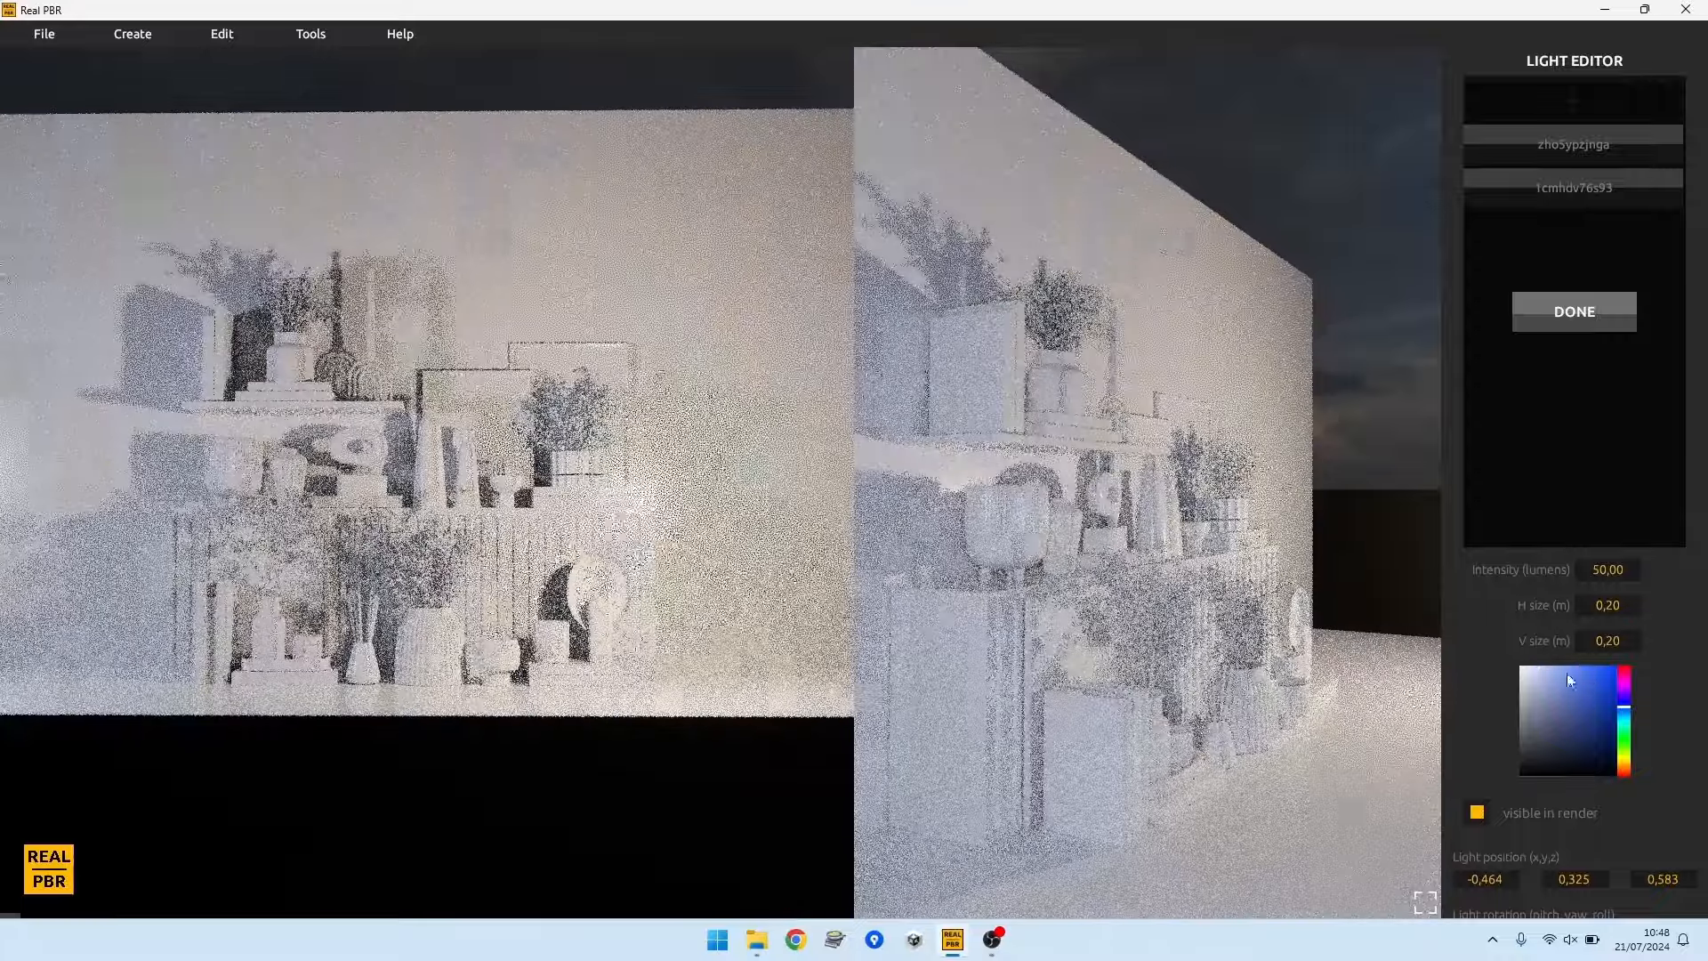
pyautogui.click(1622, 709)
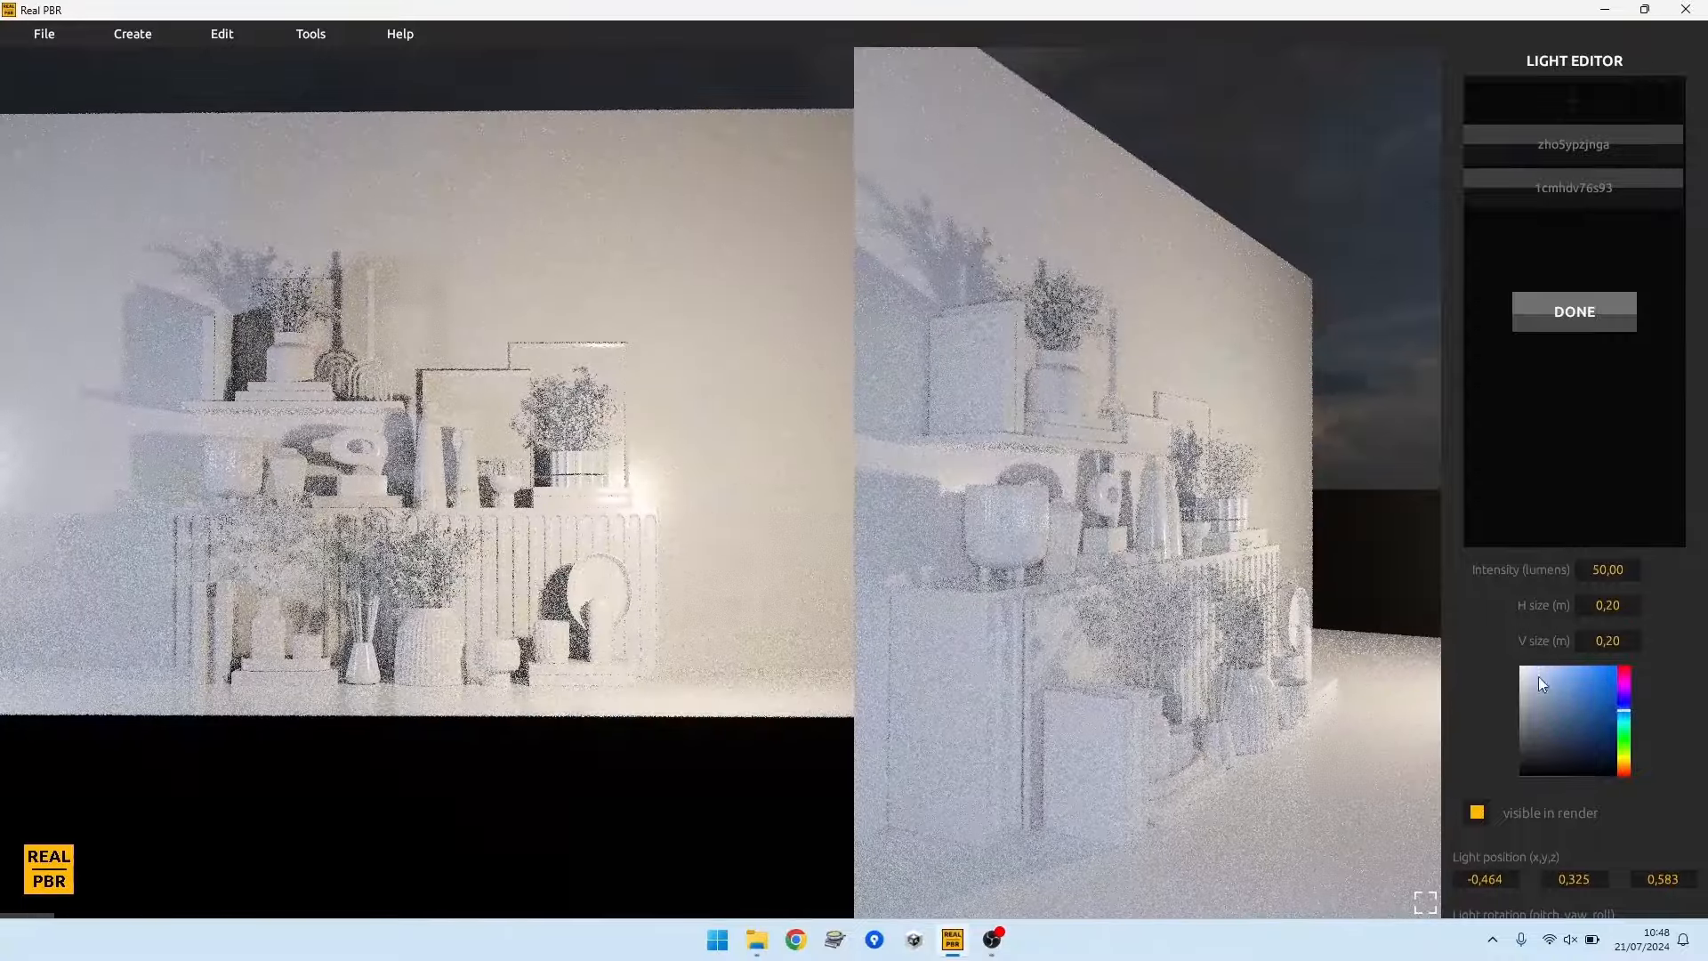
pyautogui.click(1541, 684)
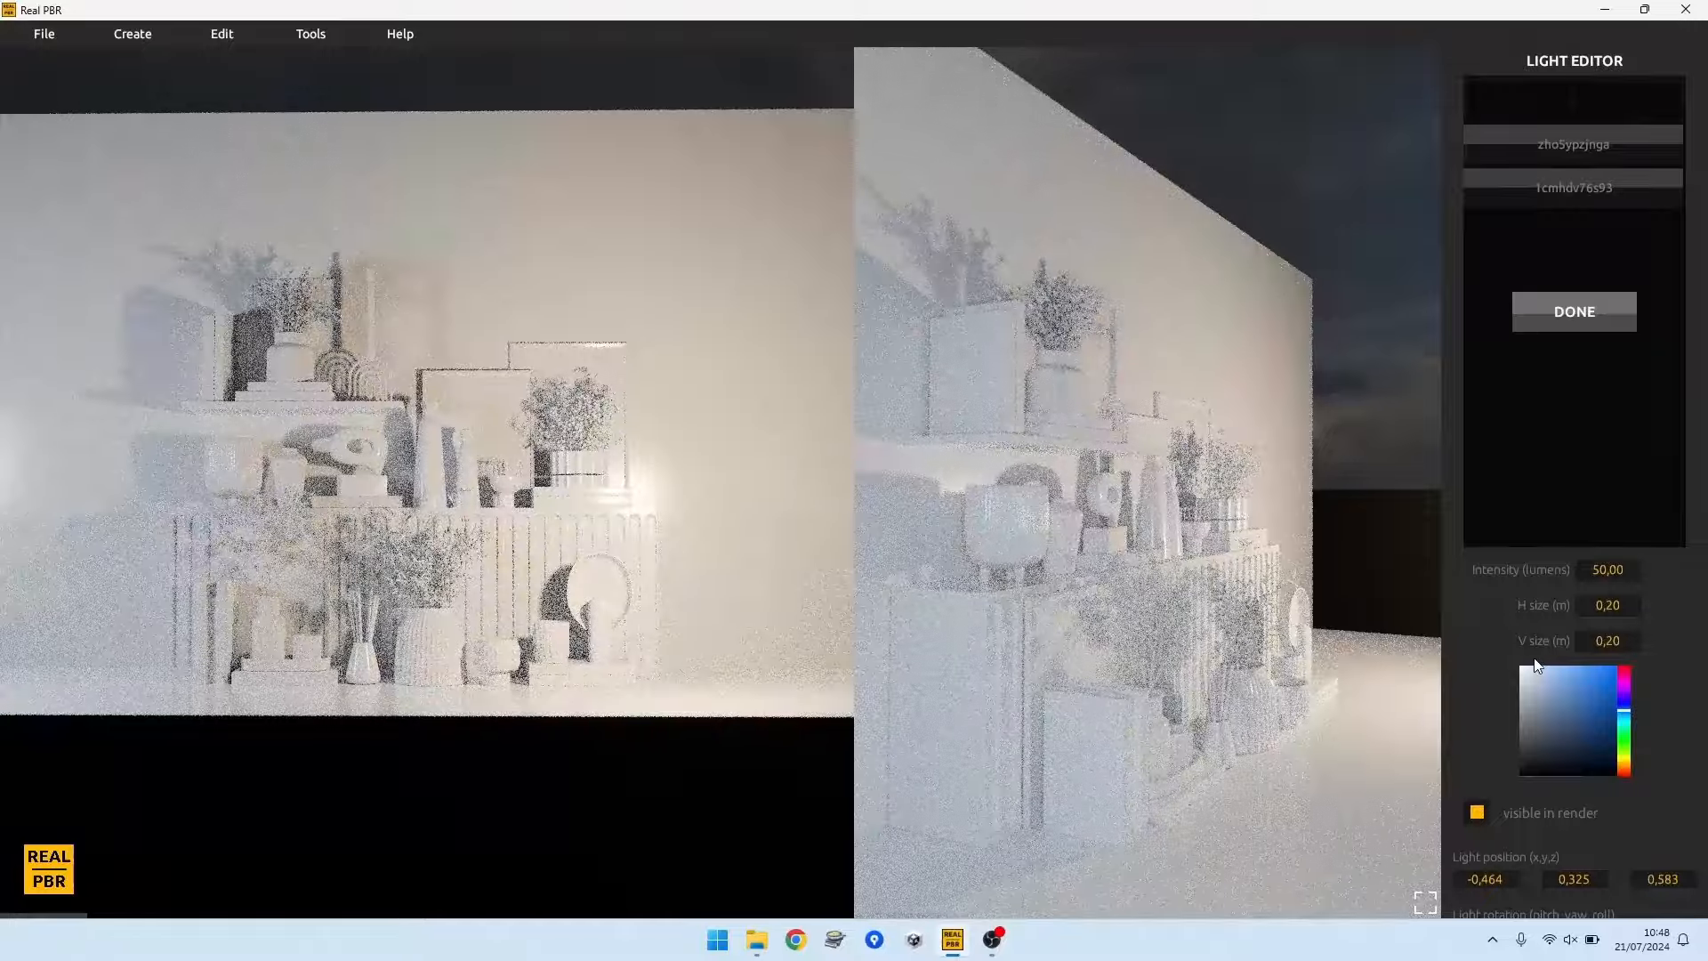
pyautogui.click(1536, 666)
pyautogui.click(1561, 313)
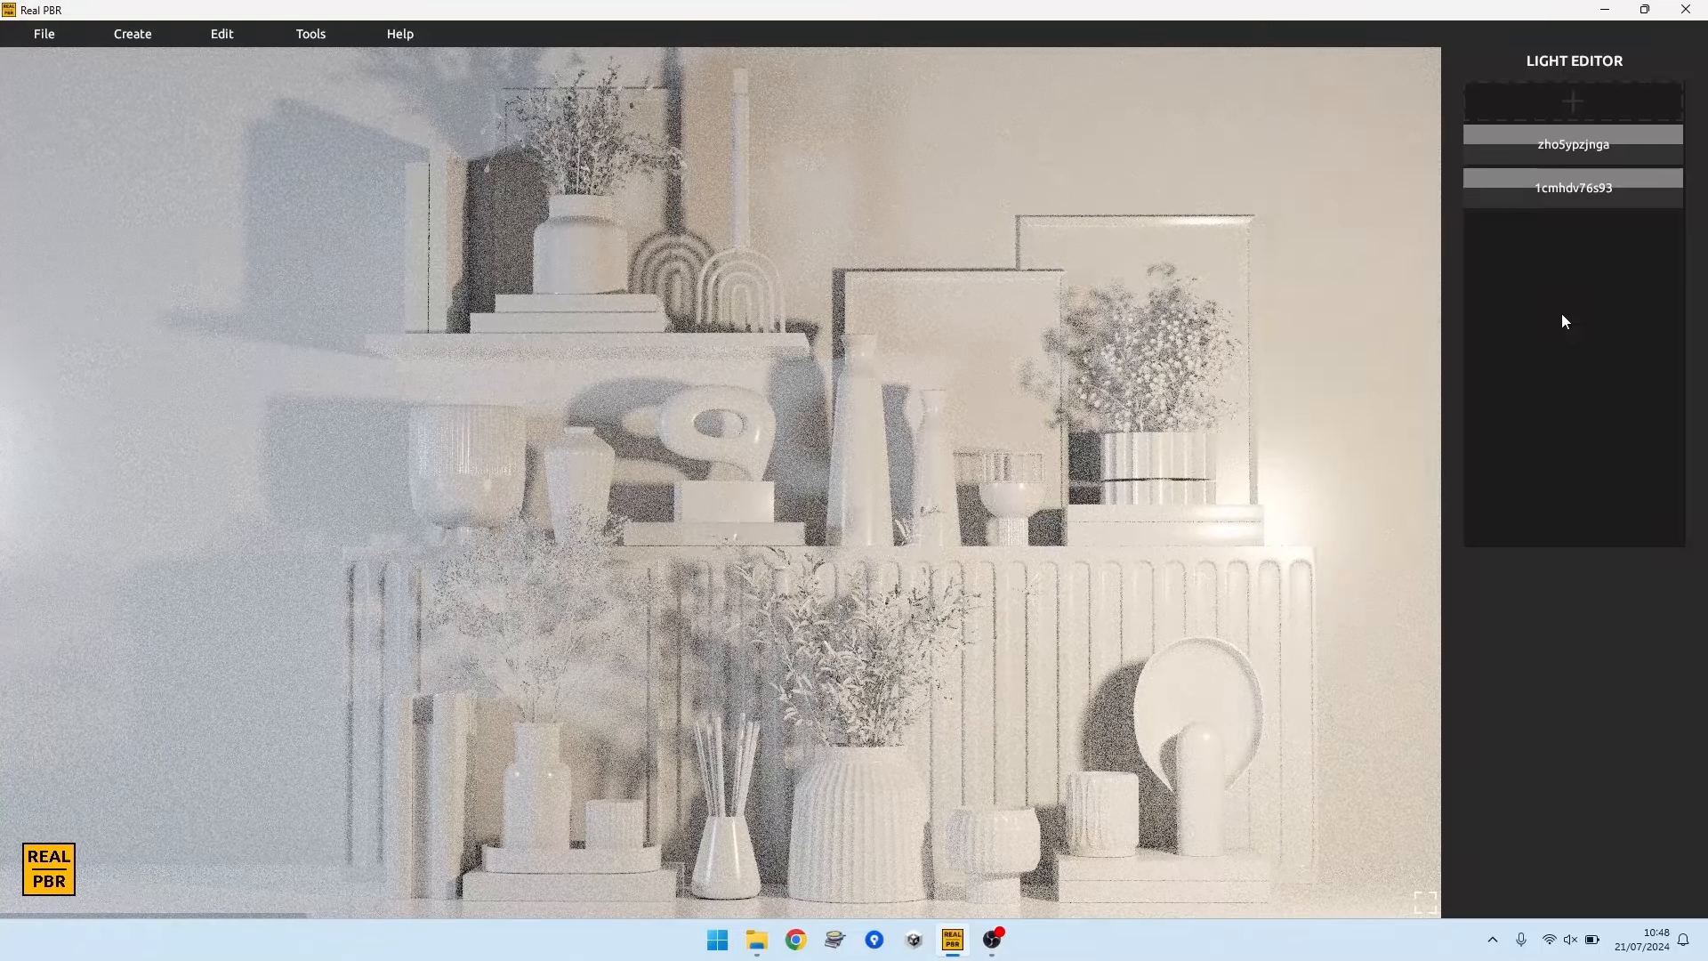
# Step: View the relit scene at full width, then turn off raytracing in the render settings
pyautogui.click(1424, 903)
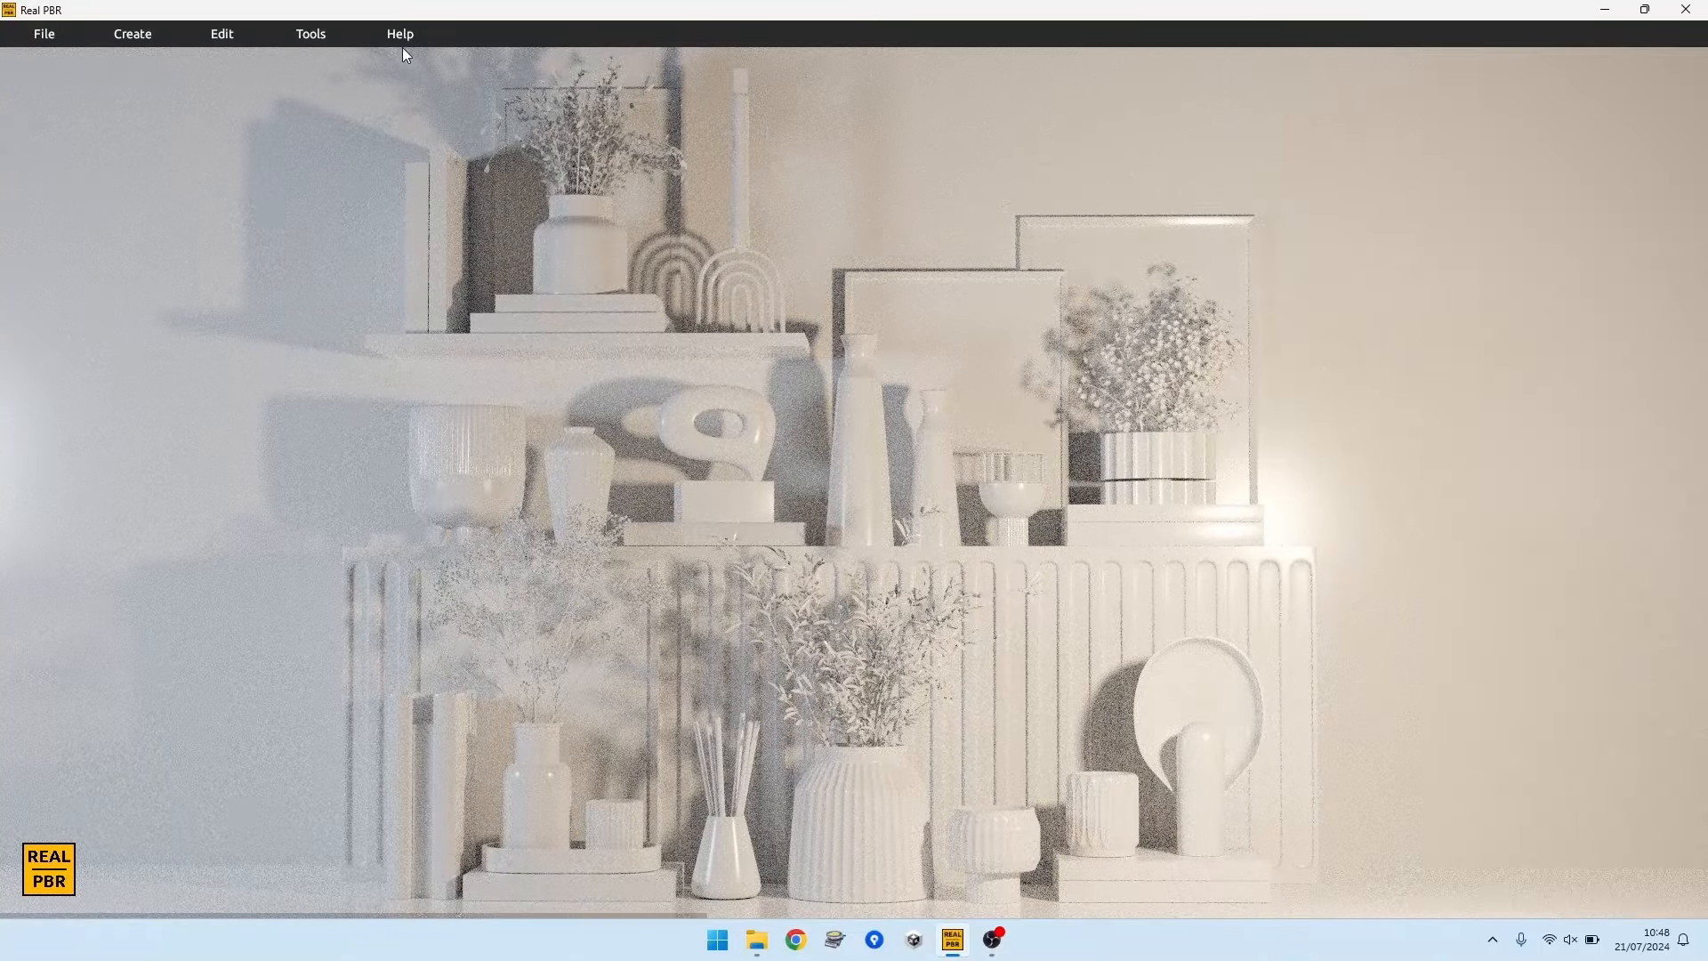
pyautogui.click(299, 35)
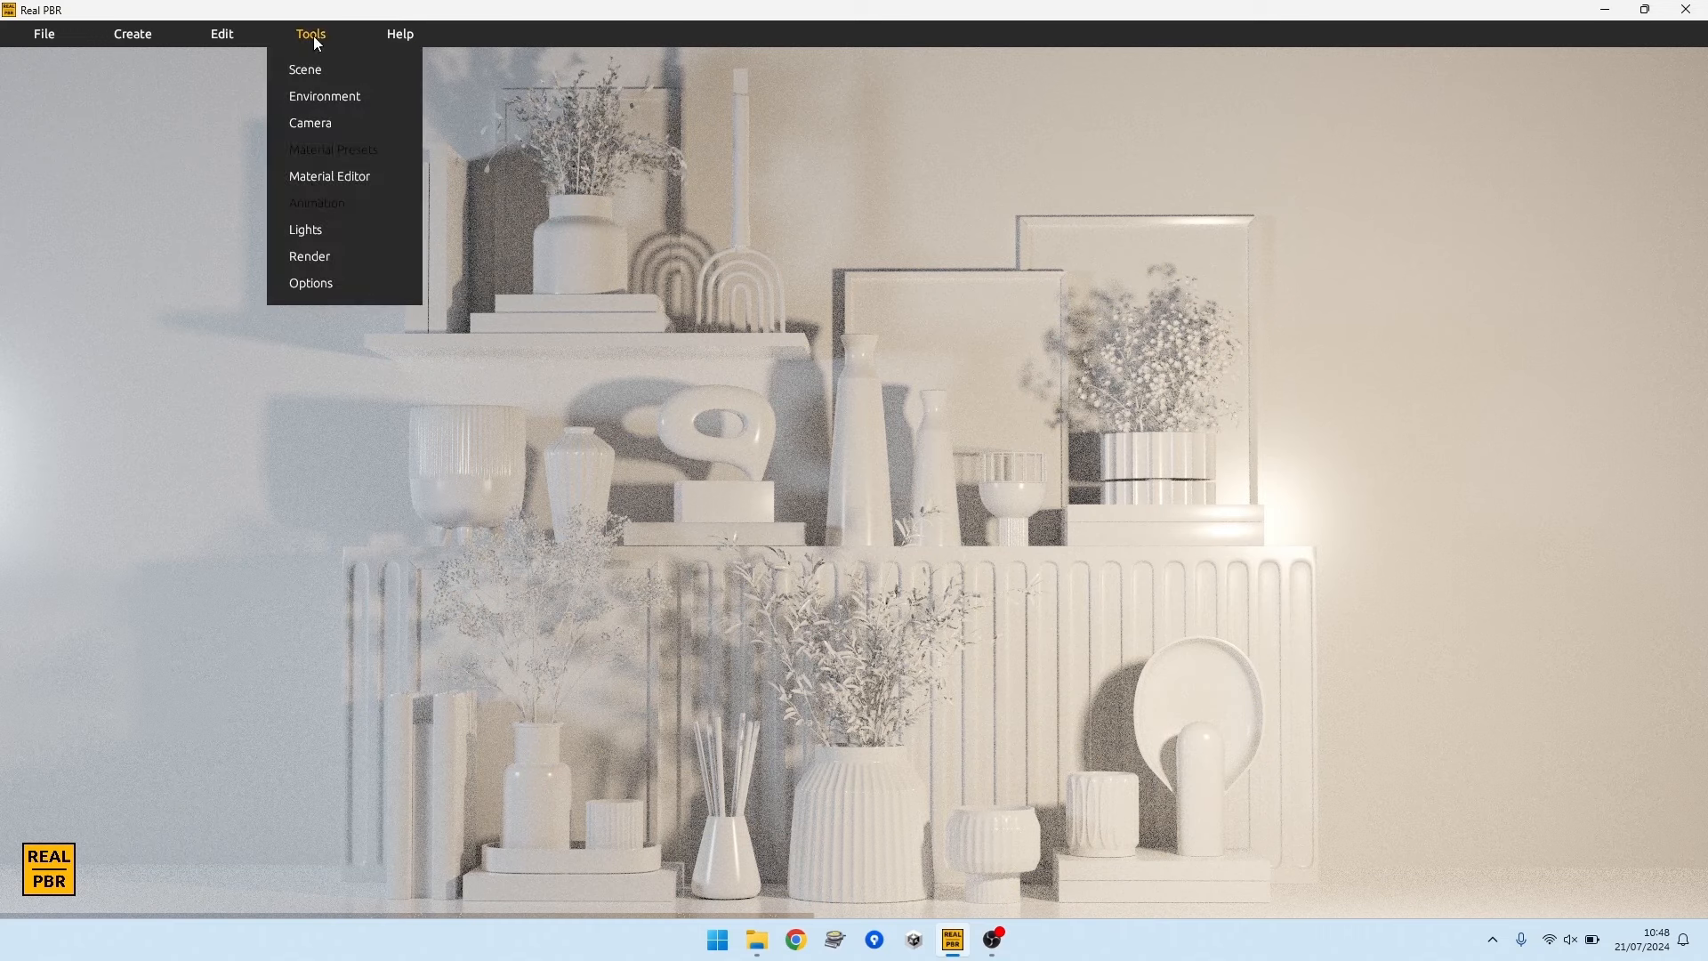
pyautogui.click(308, 257)
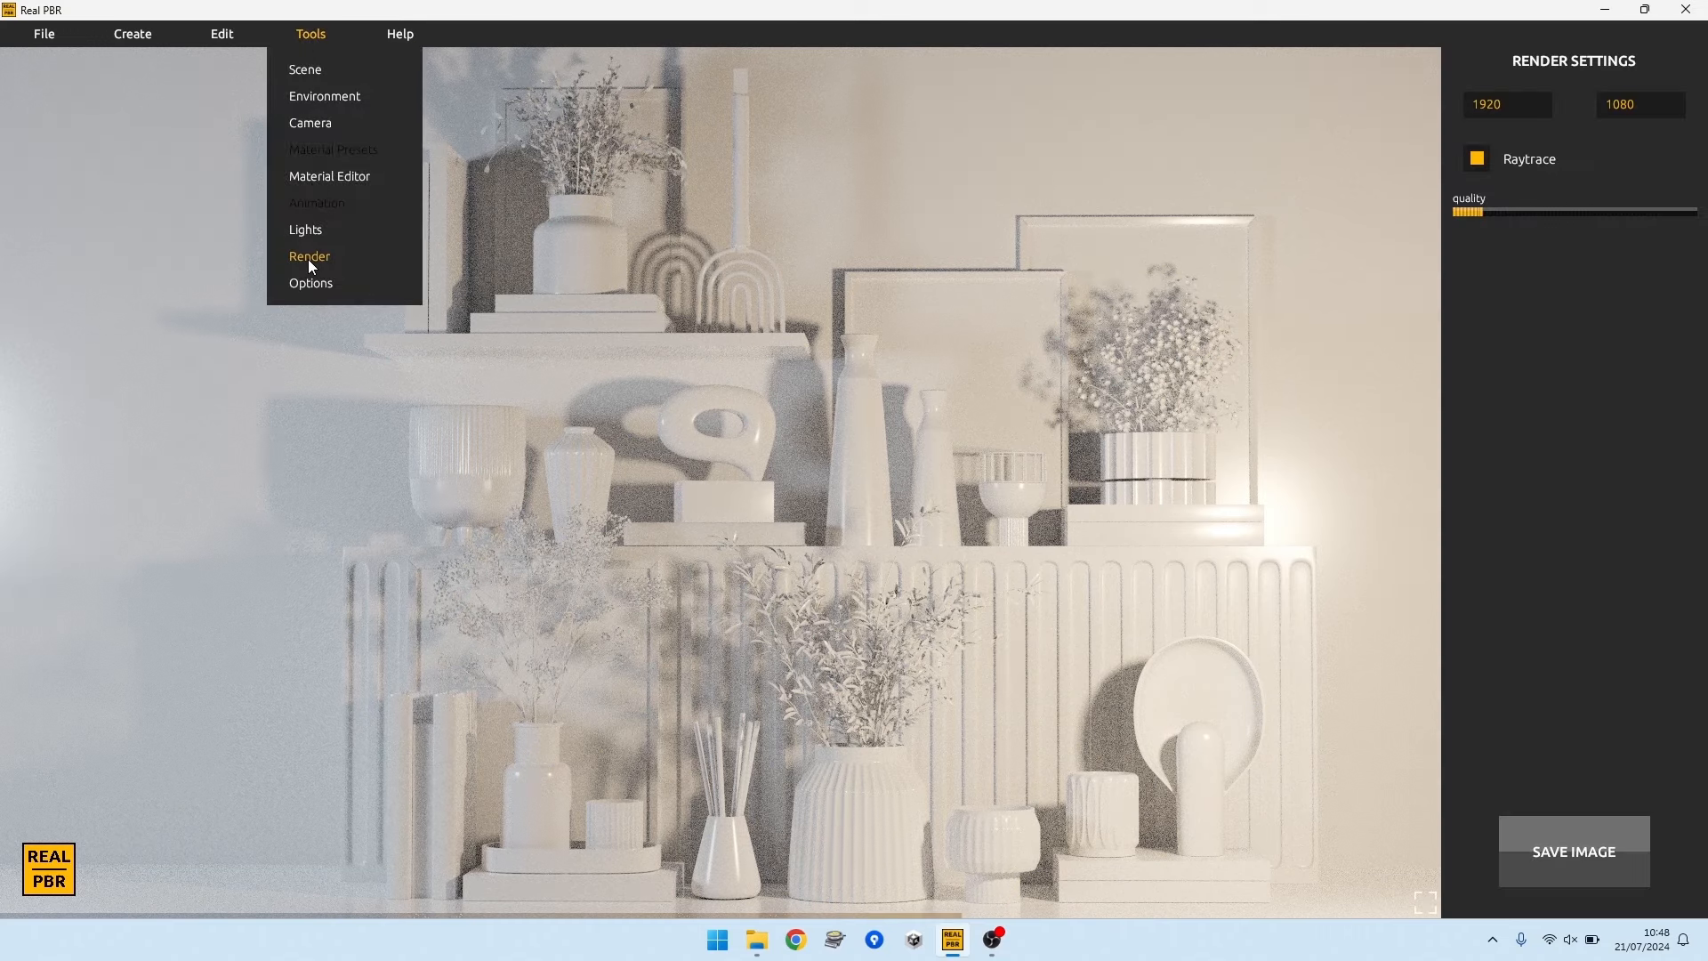
pyautogui.click(1475, 161)
# Step: Turn off highlighting of the selected object in the scene structure and select the fluted cabinet instead of the floor
pyautogui.click(309, 35)
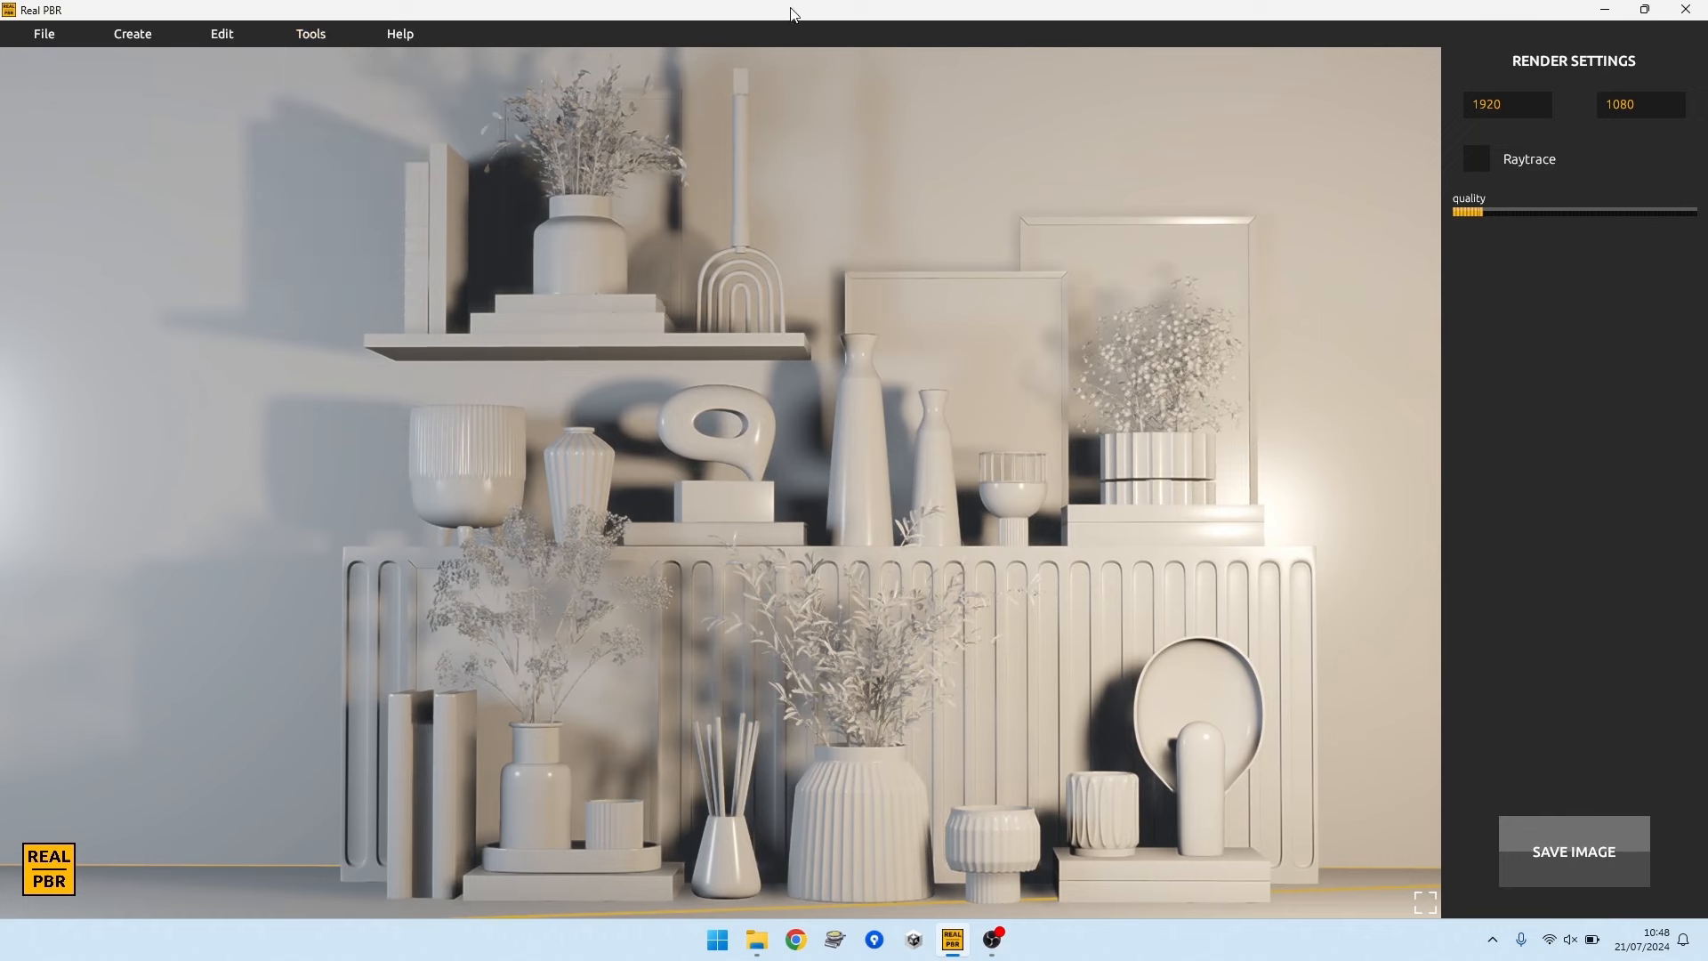
pyautogui.moveTo(310, 35)
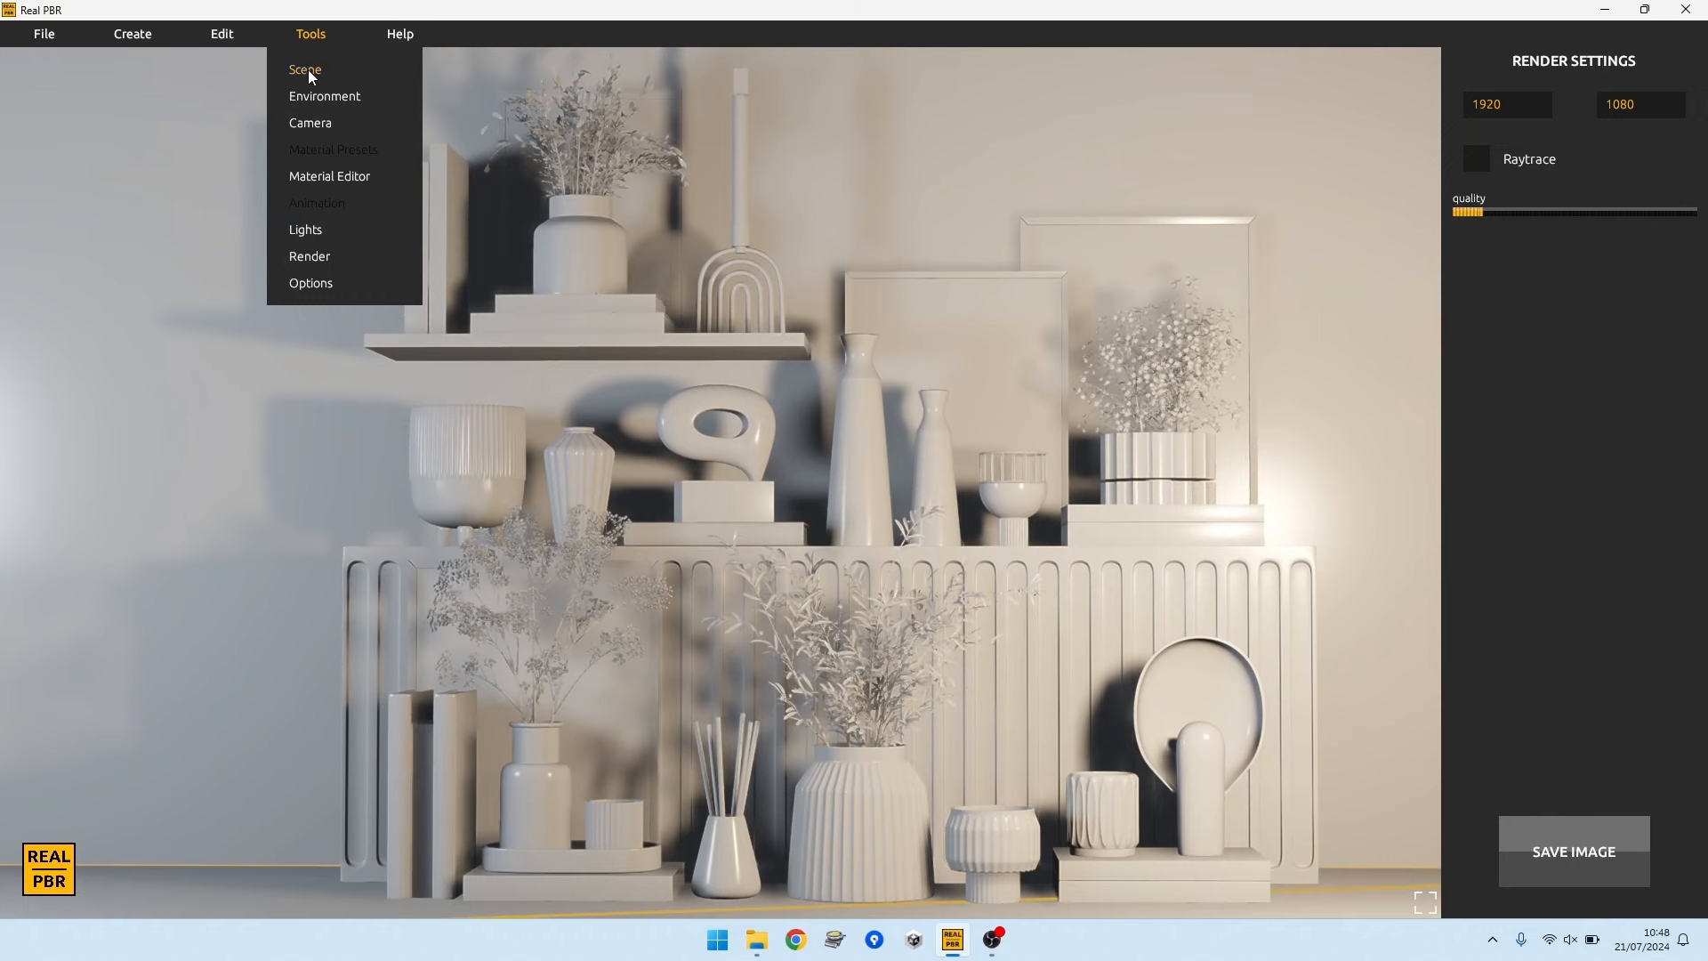
pyautogui.click(305, 70)
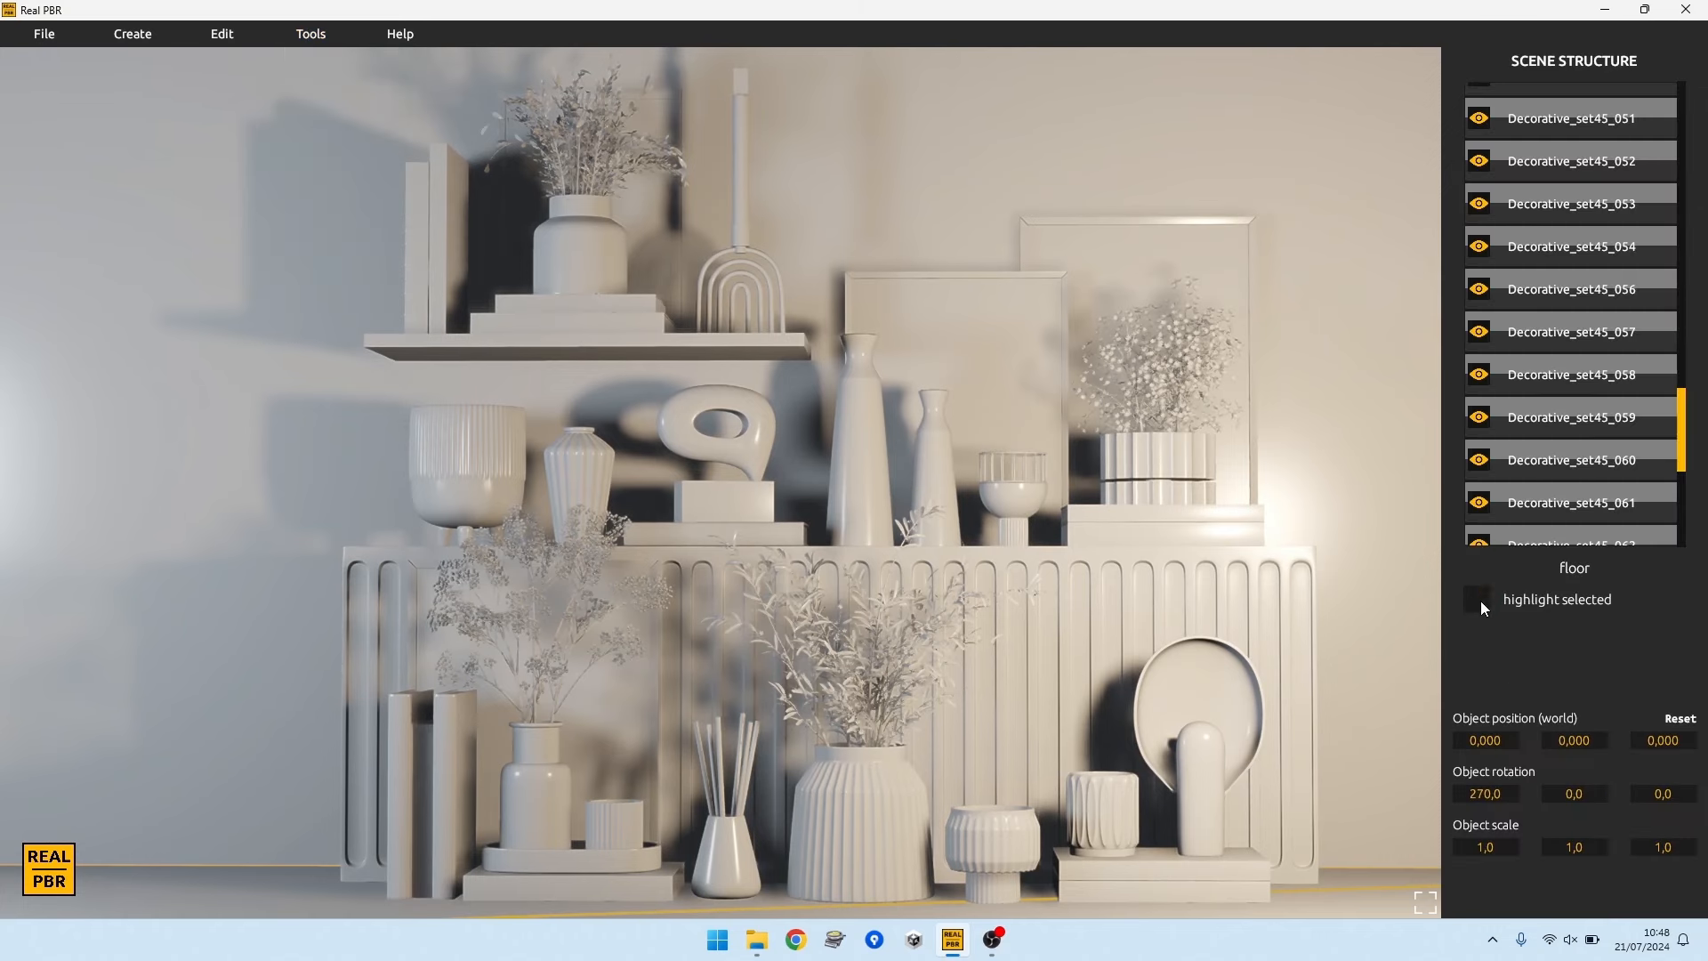
pyautogui.click(1303, 618)
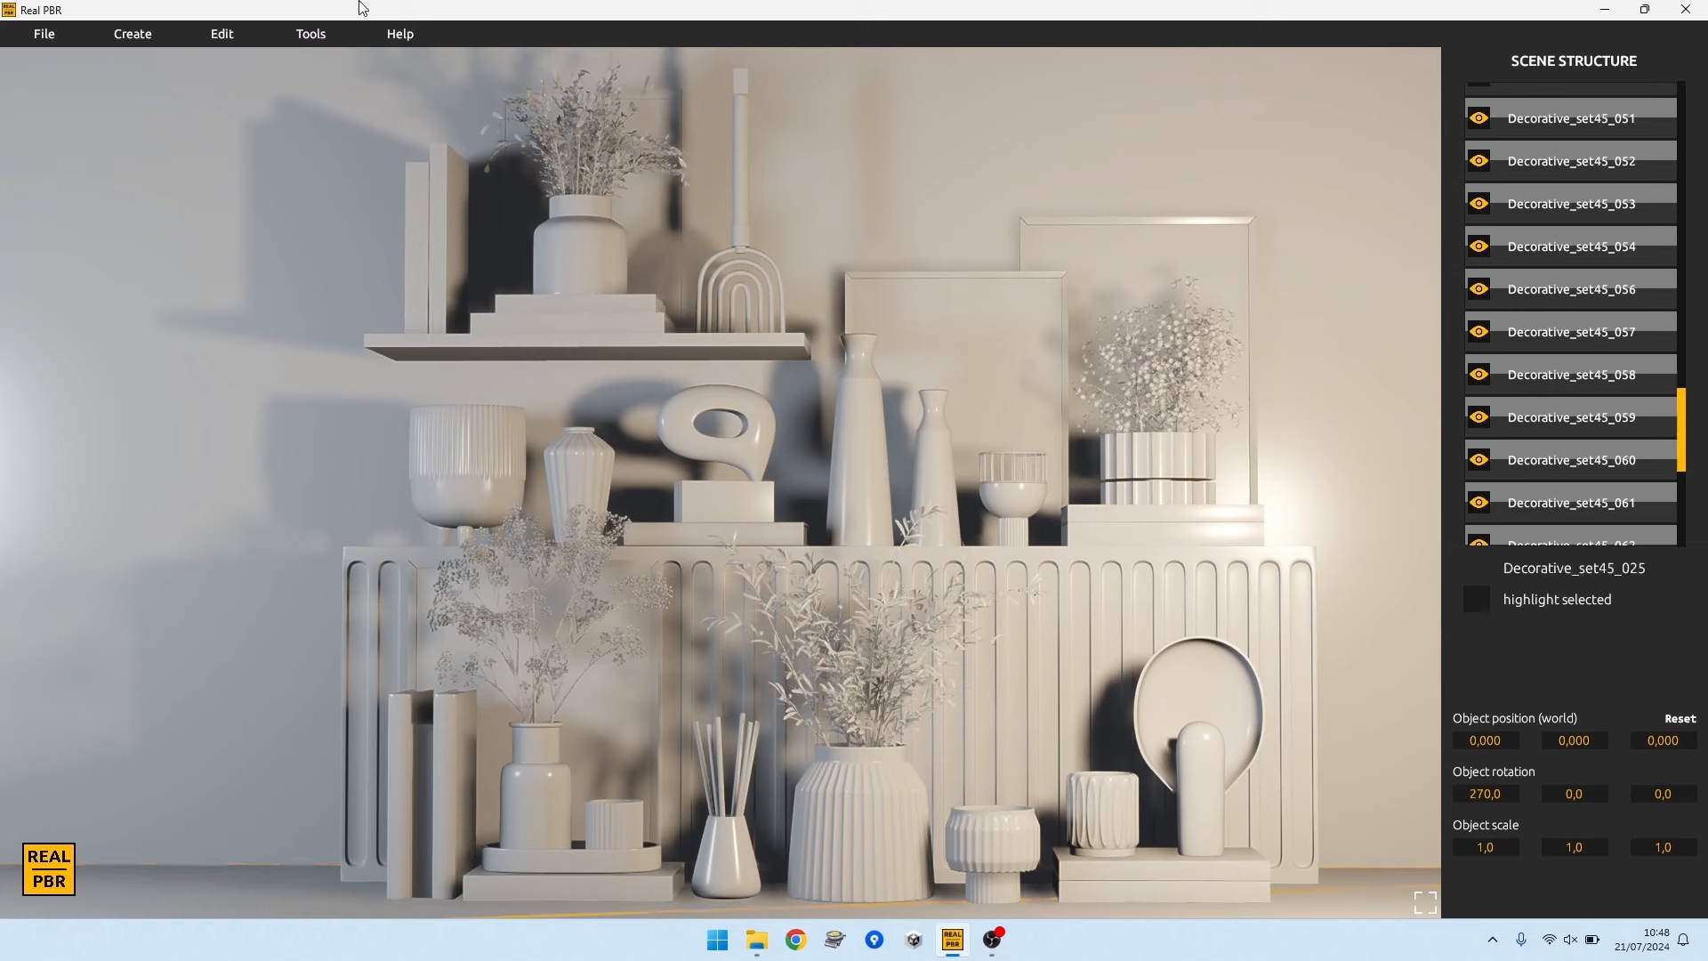
# Step: Save the non-raytraced scene as a 1920 × 1080 image
pyautogui.moveTo(319, 40)
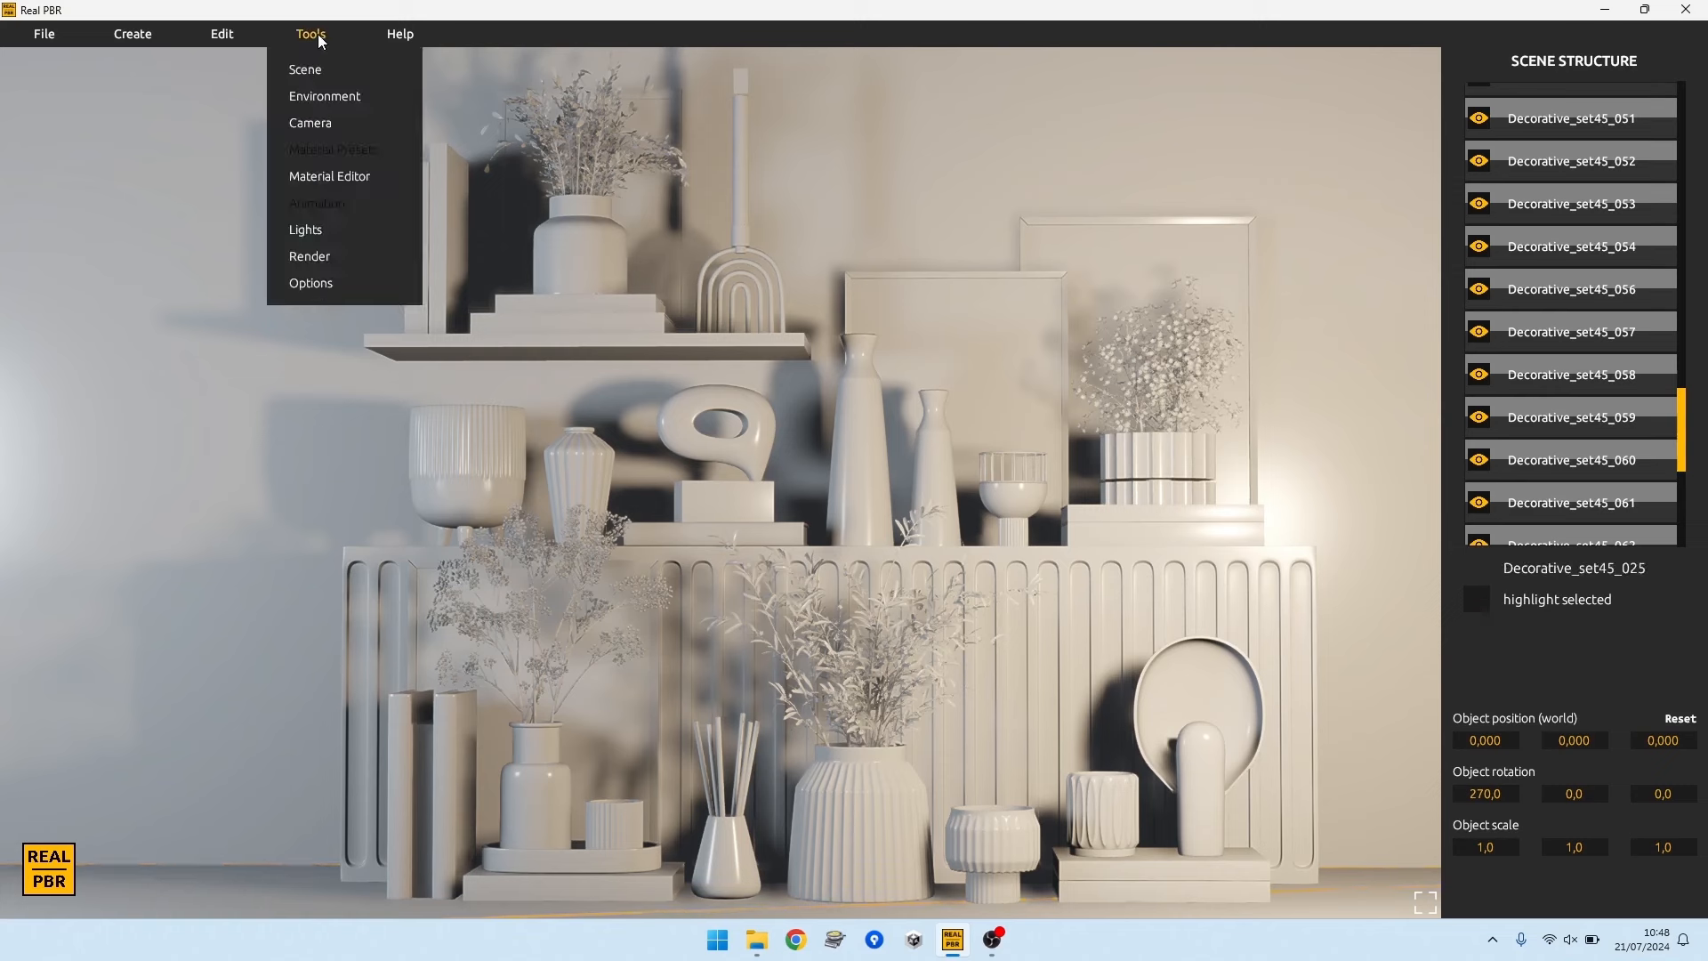
pyautogui.click(317, 259)
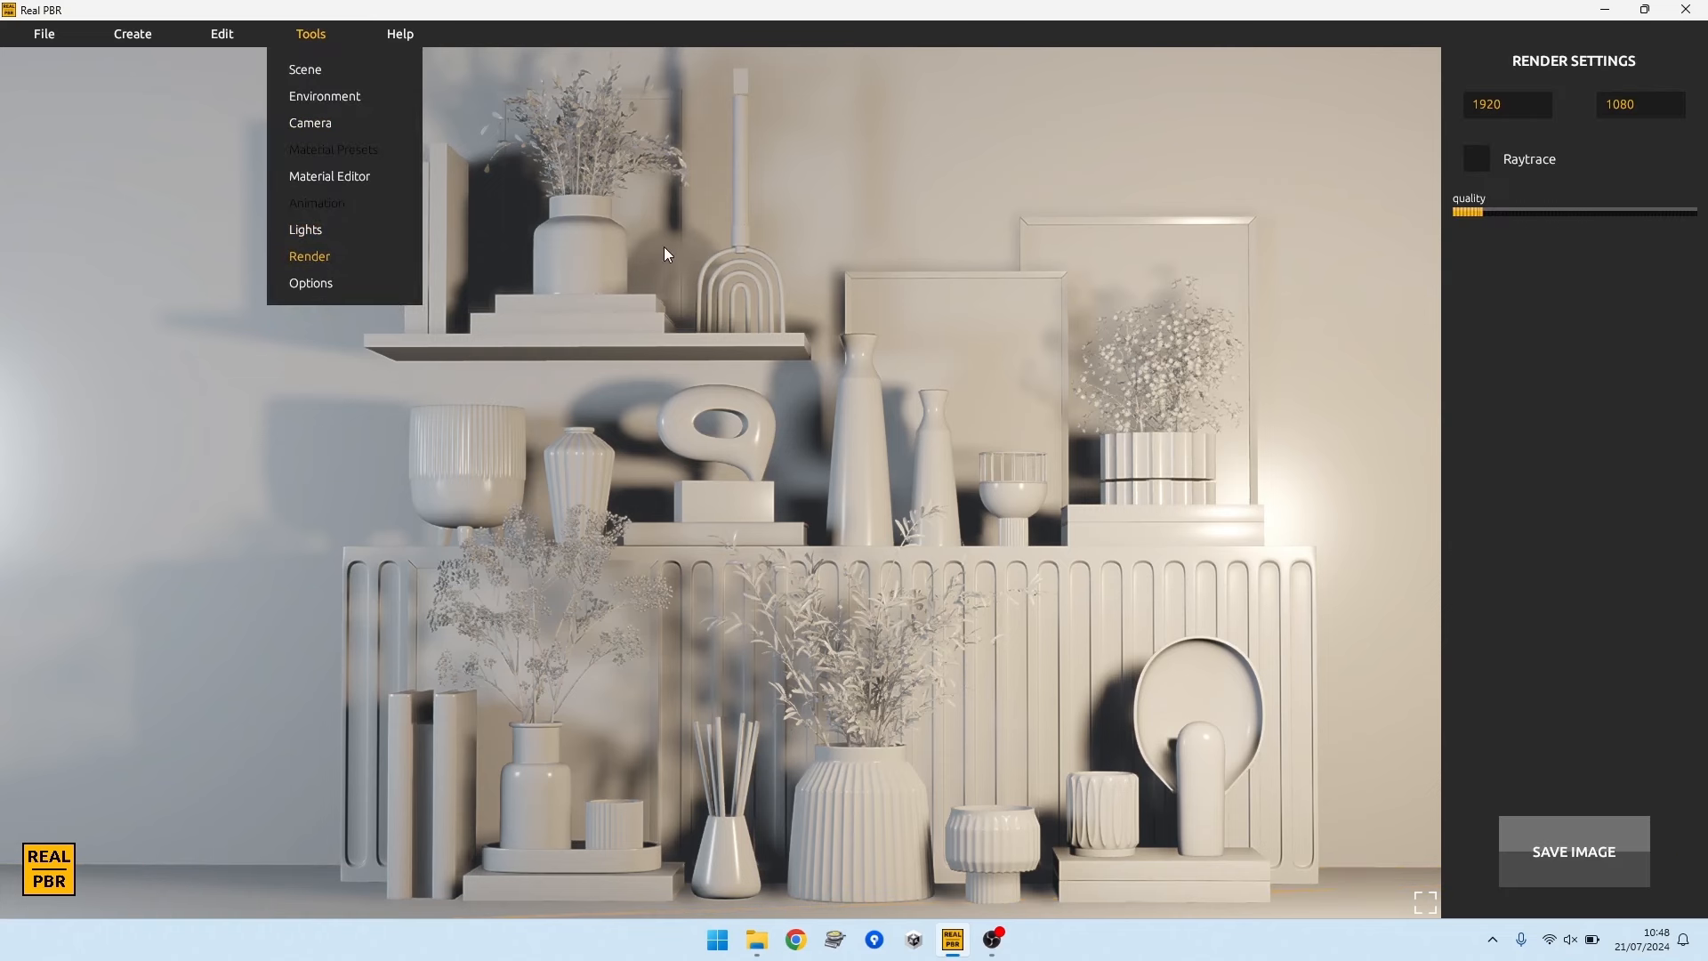
pyautogui.click(1576, 842)
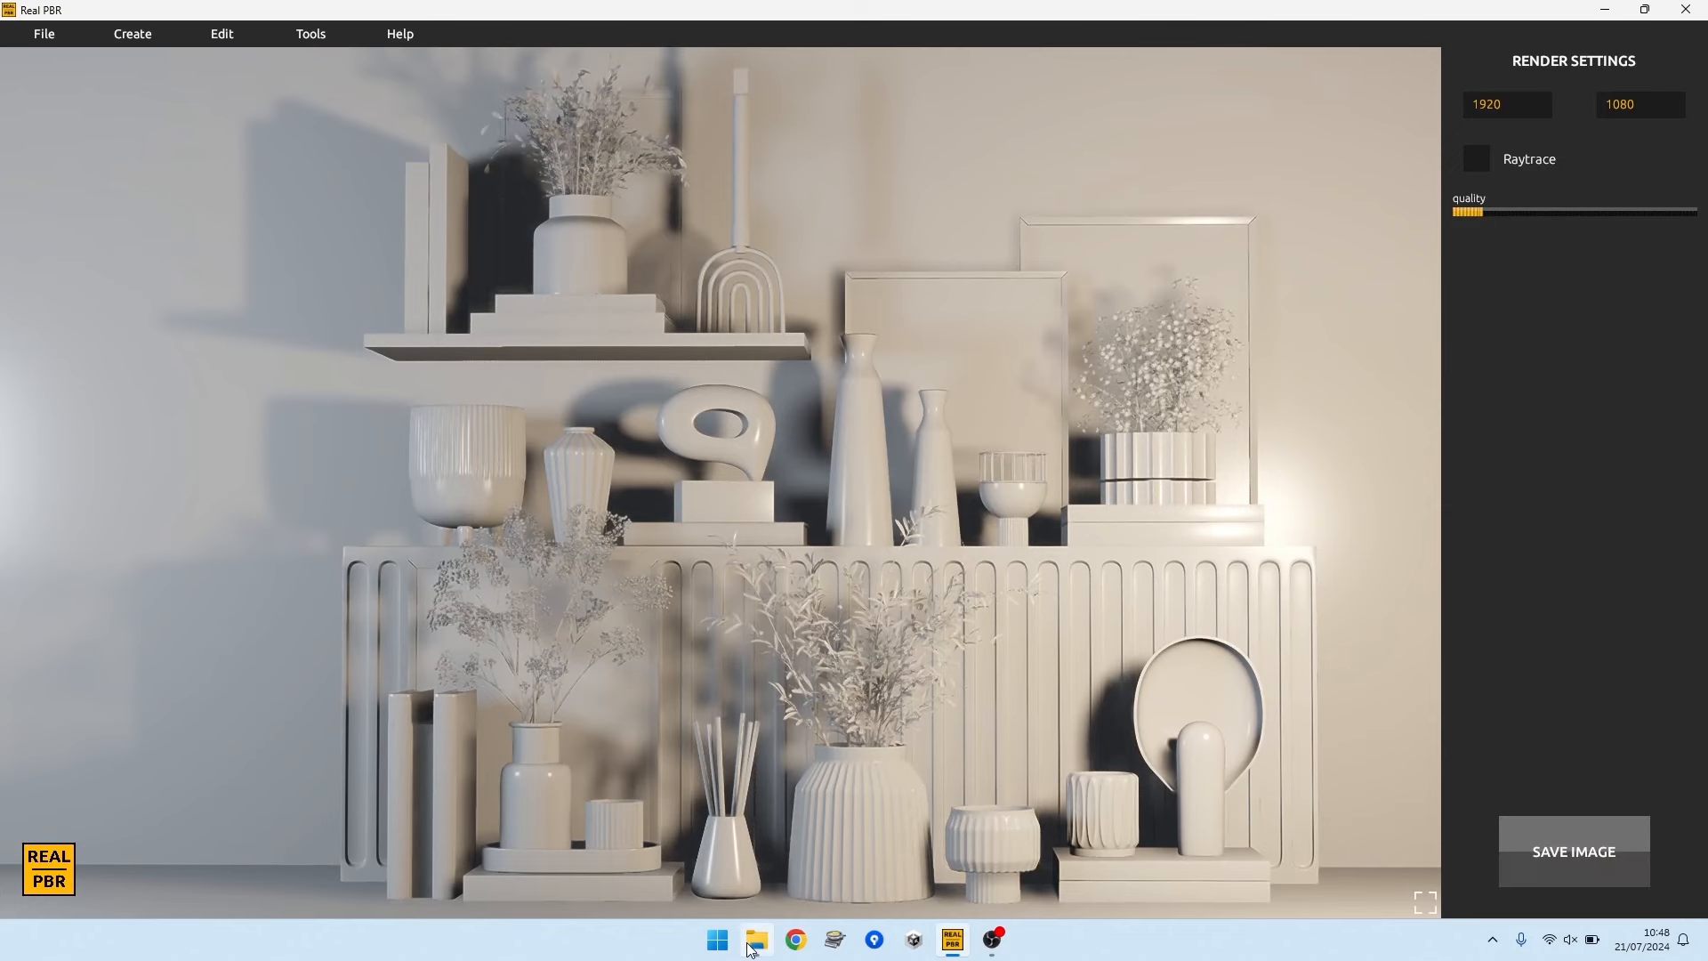
# Step: Switch to File Explorer, open the new Render.png maximized and inspect the cabinet and vases enlarged
pyautogui.click(754, 944)
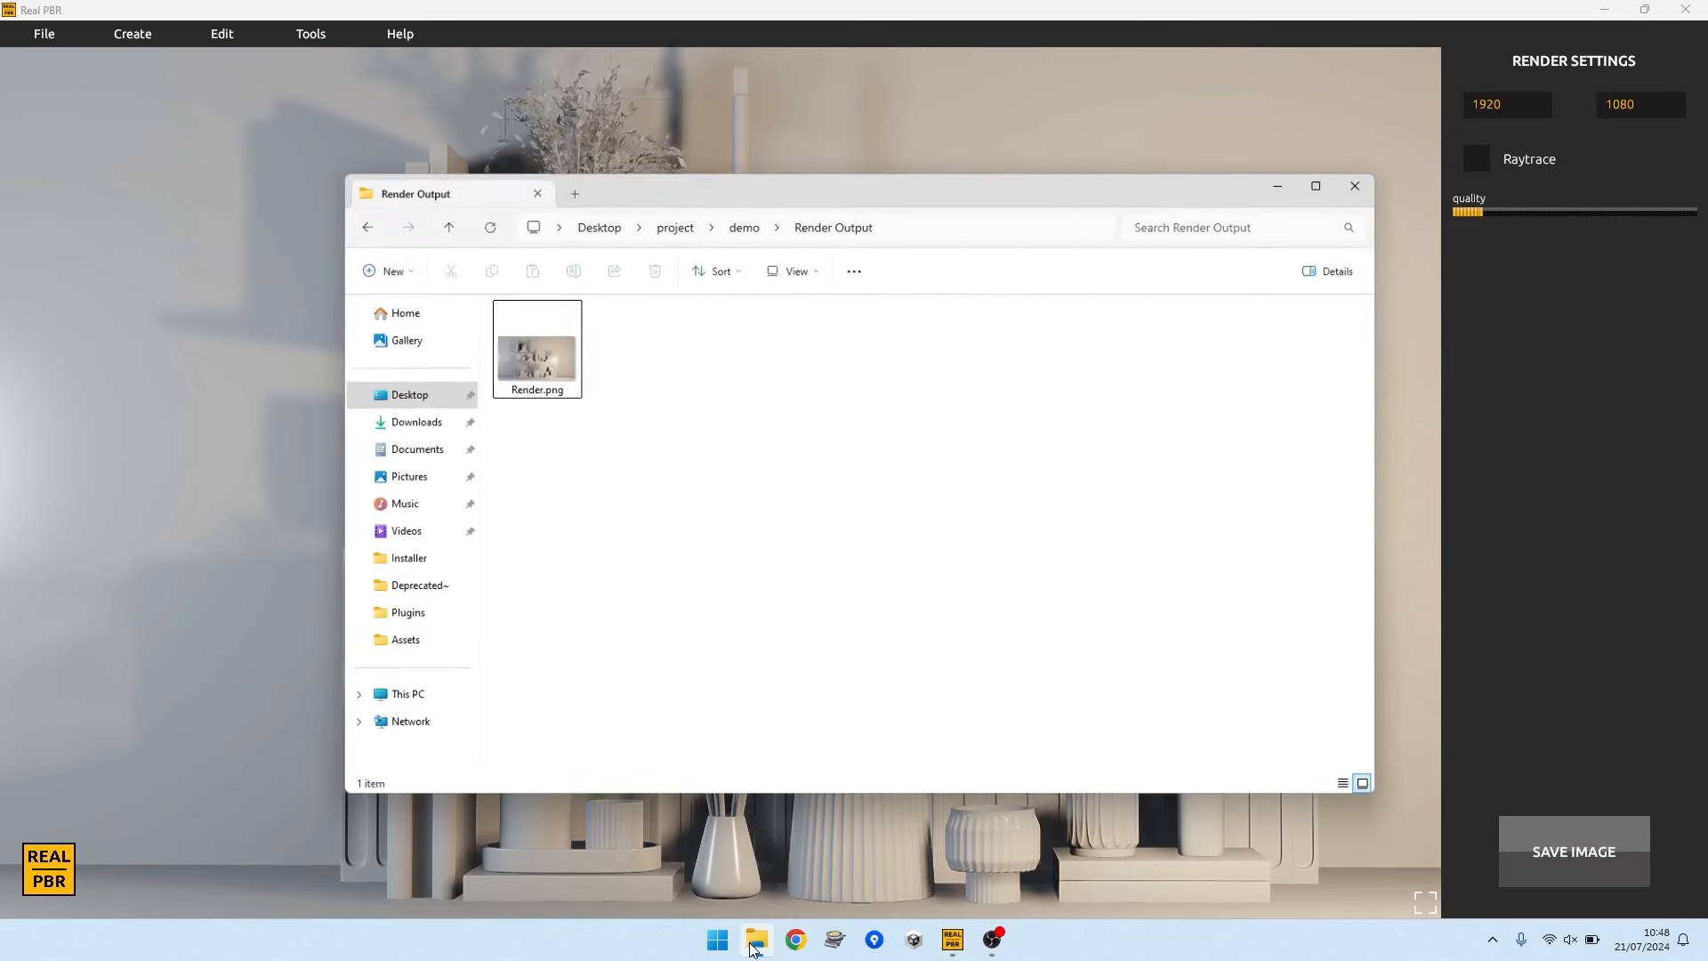
pyautogui.click(534, 346)
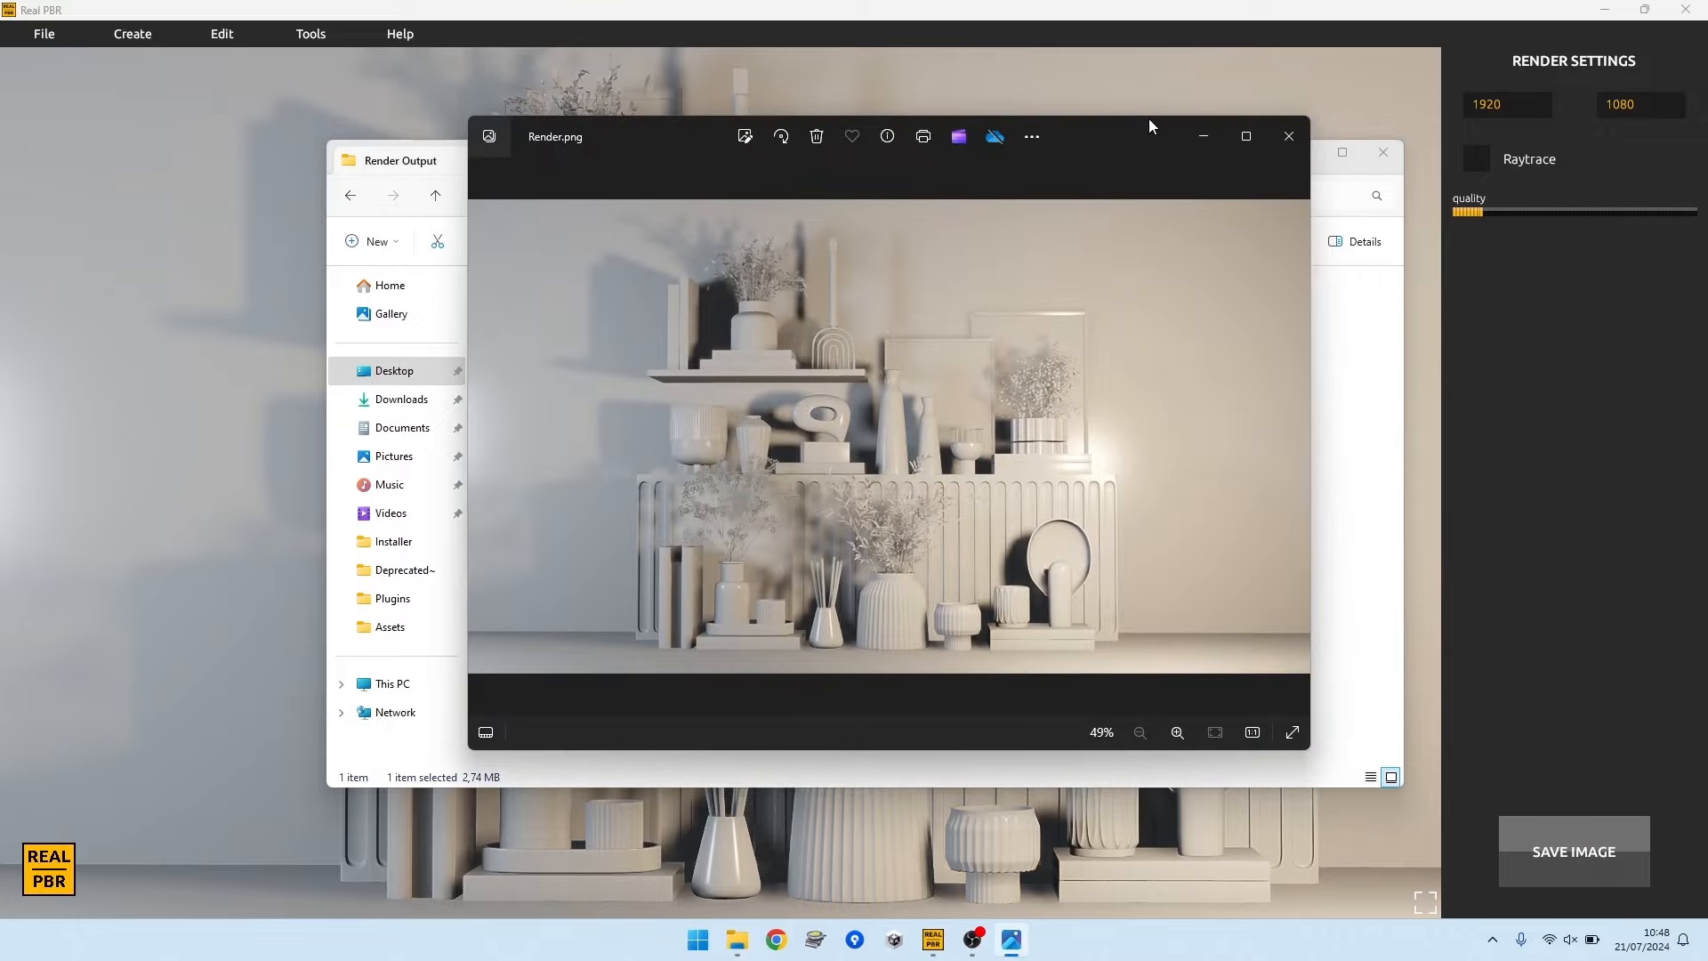
pyautogui.doubleClick(1118, 138)
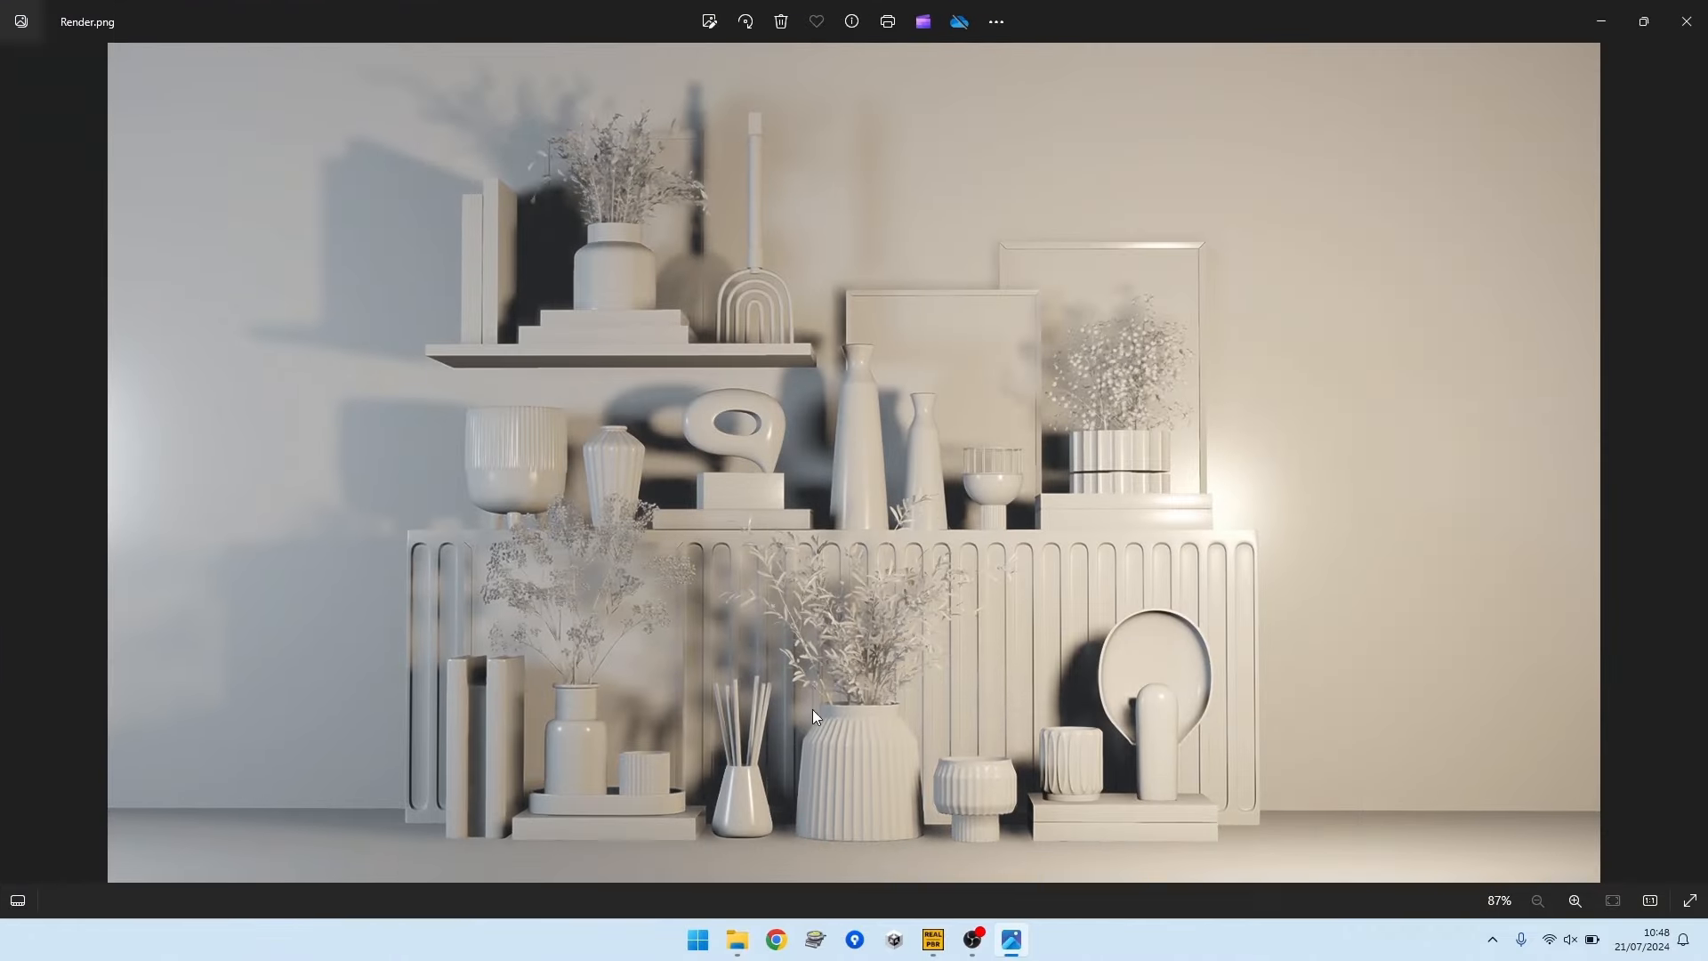
pyautogui.scroll(5, 813, 708)
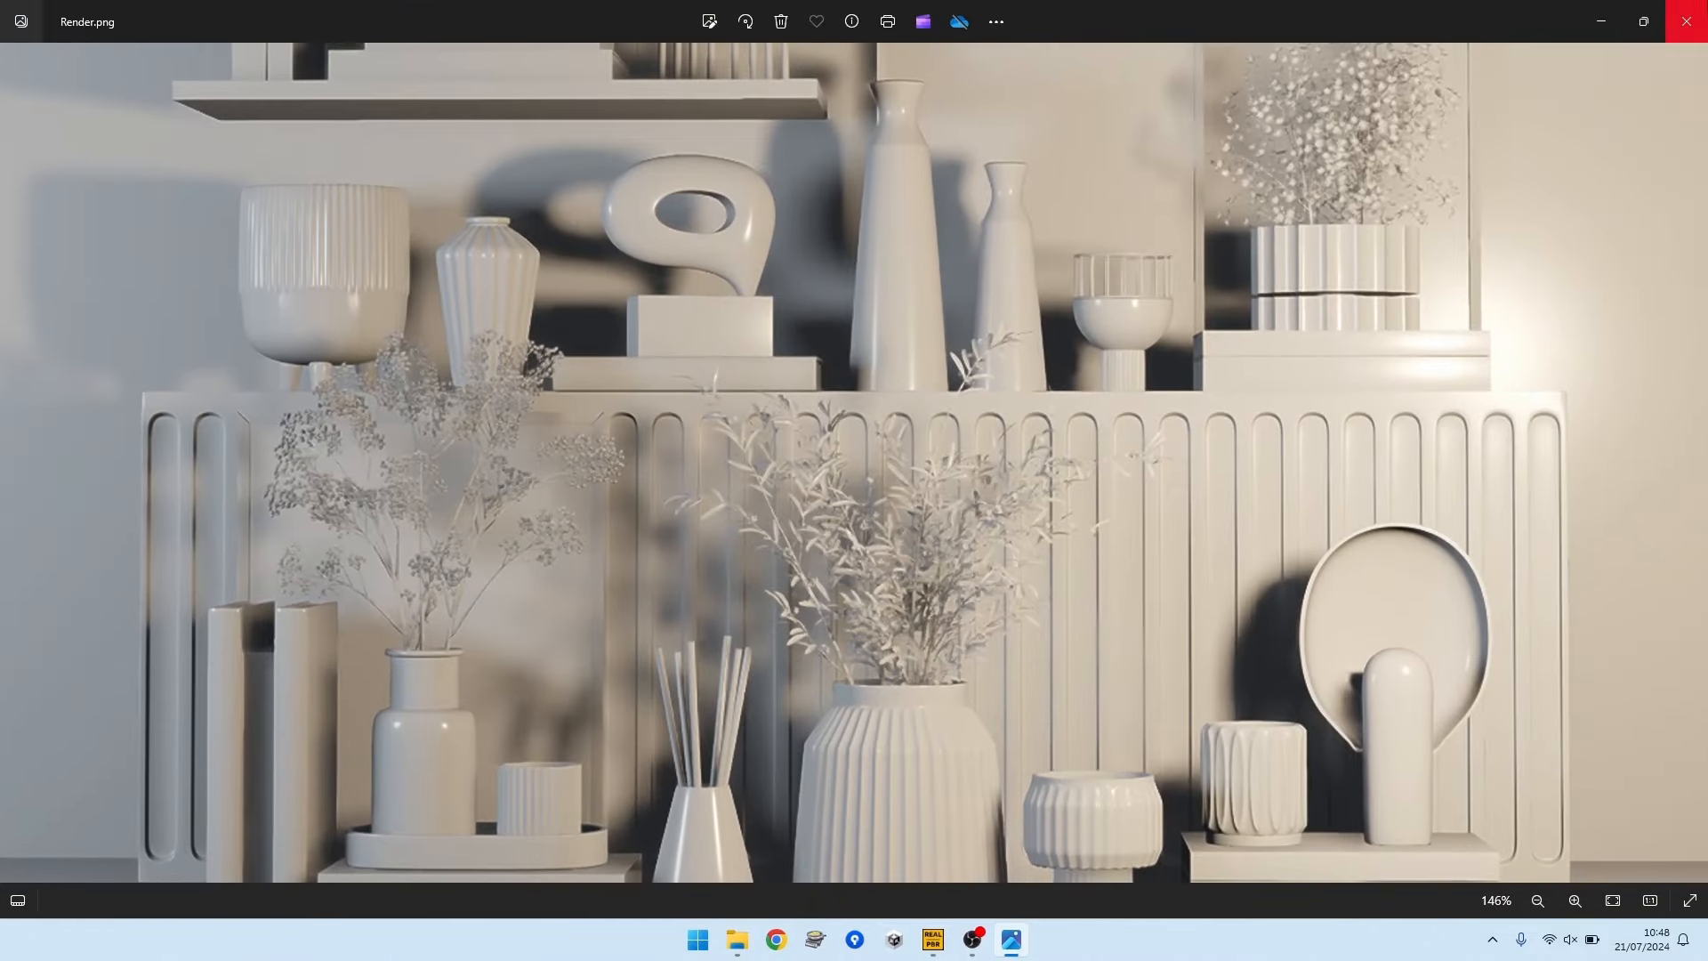
# Step: Close the image, minimize the folder window and set the environment's HDRI intensity gain to -1 in Real PBR
pyautogui.click(1688, 21)
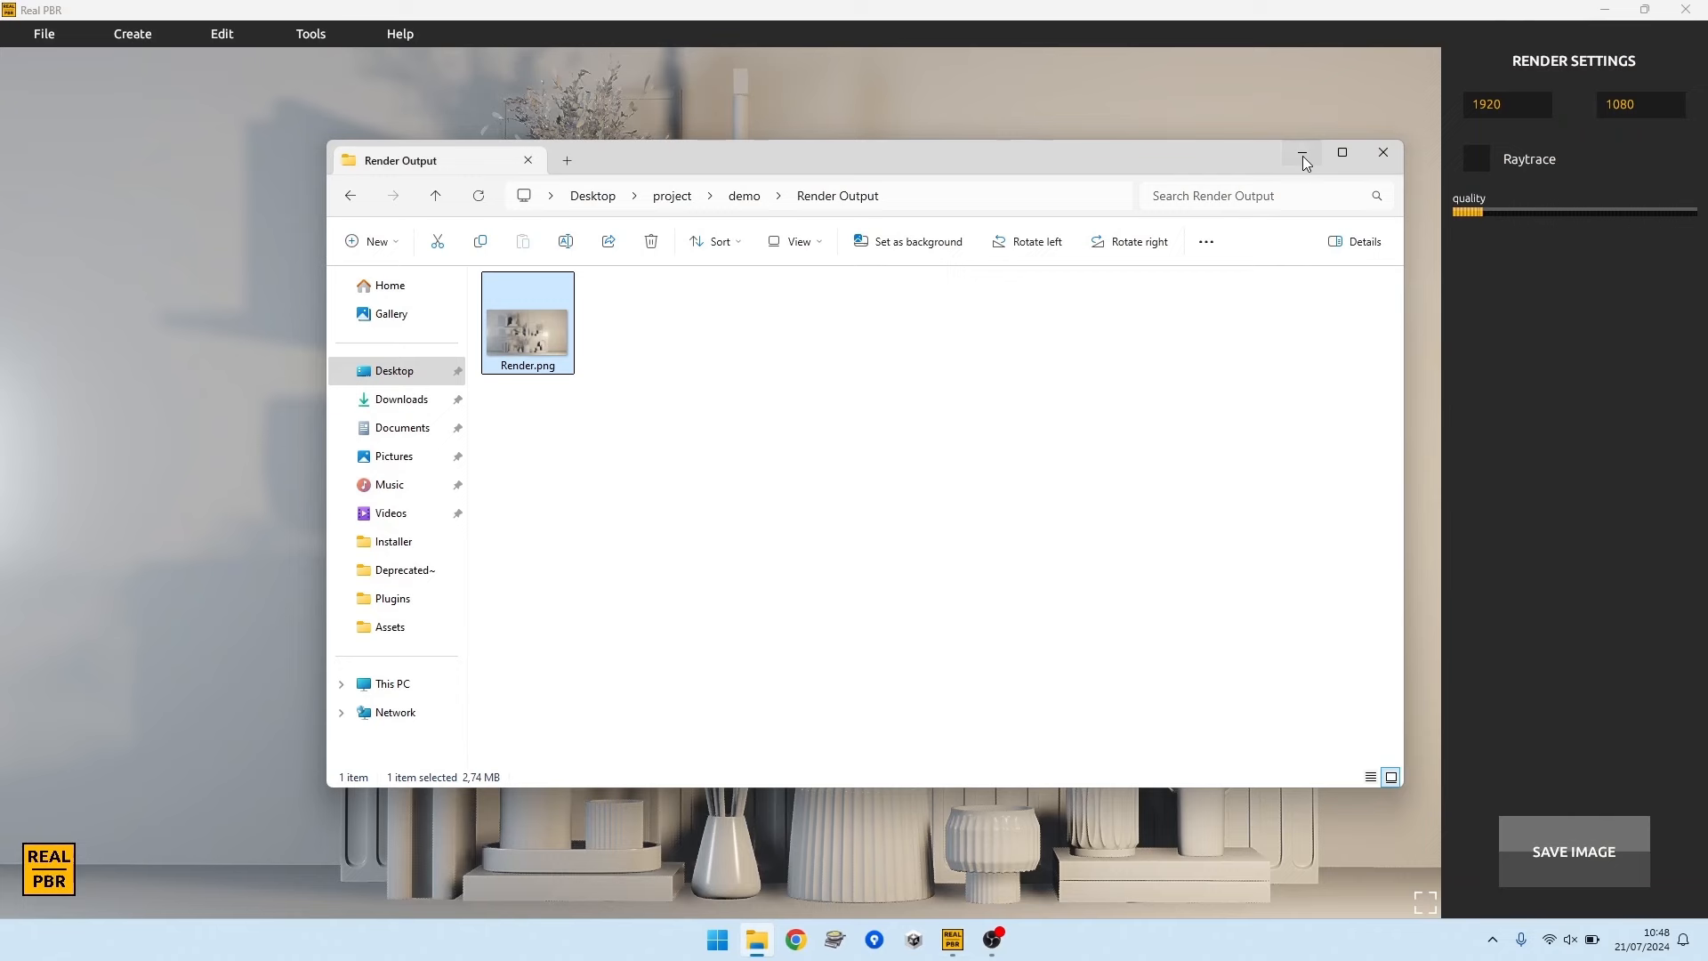
pyautogui.click(1304, 161)
pyautogui.click(311, 32)
pyautogui.click(319, 107)
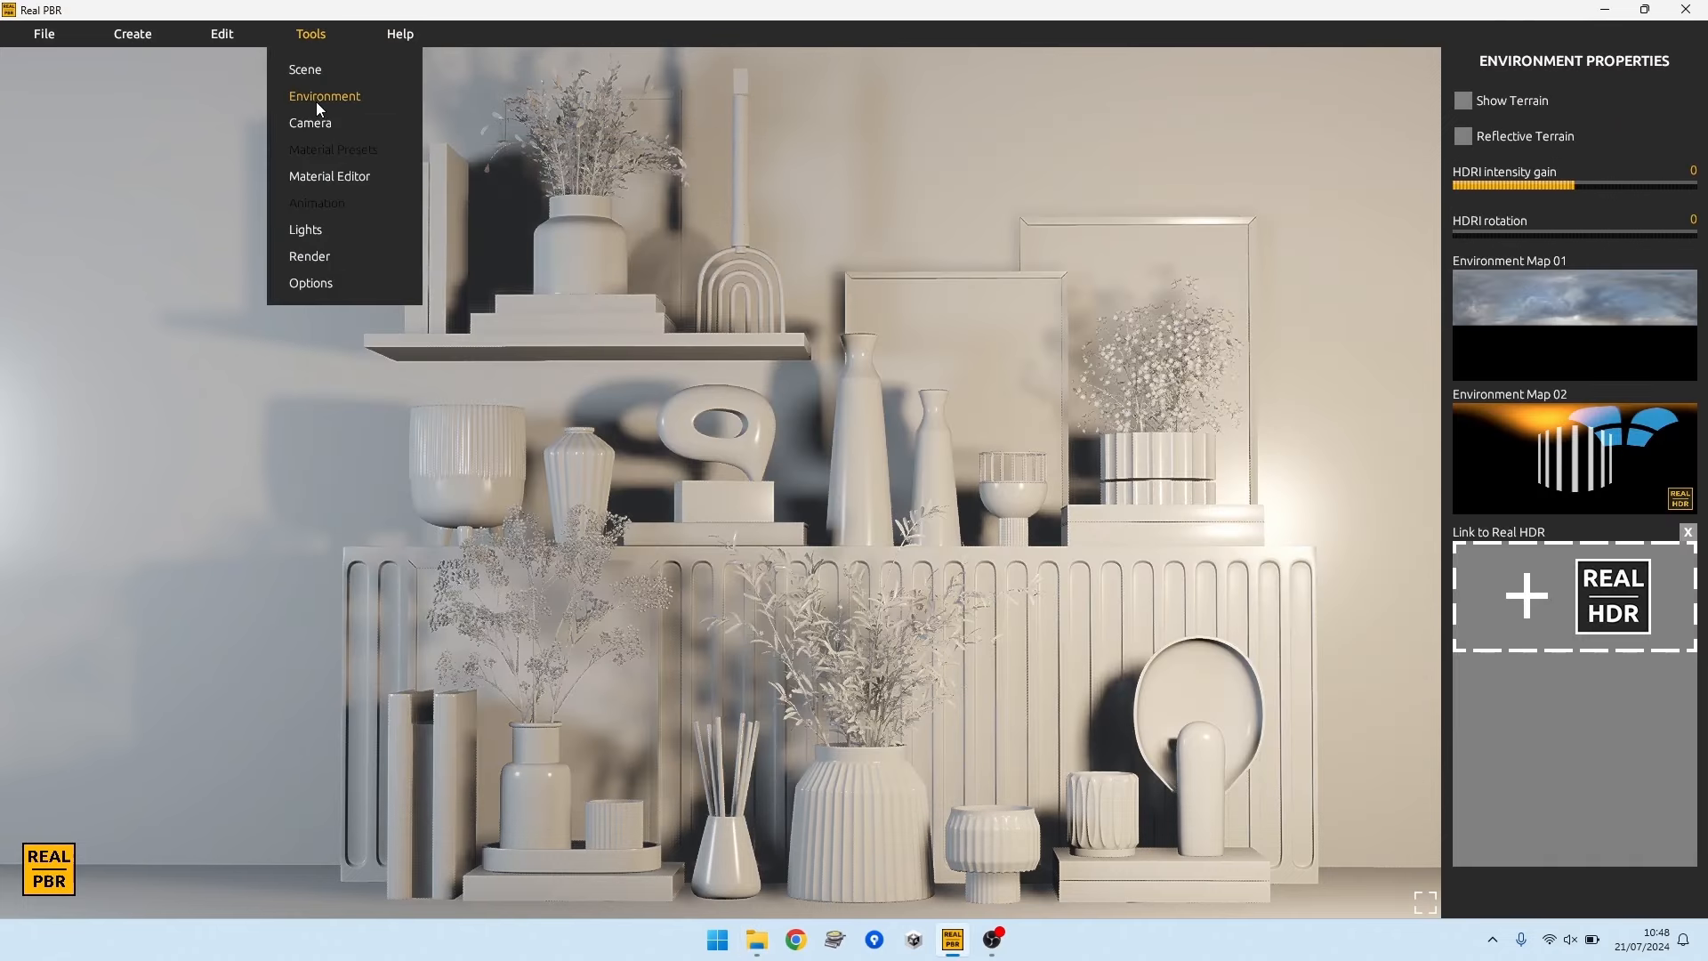
pyautogui.moveTo(1564, 185)
pyautogui.mouseDown()
pyautogui.moveTo(1541, 185)
pyautogui.moveTo(1564, 184)
pyautogui.mouseUp()
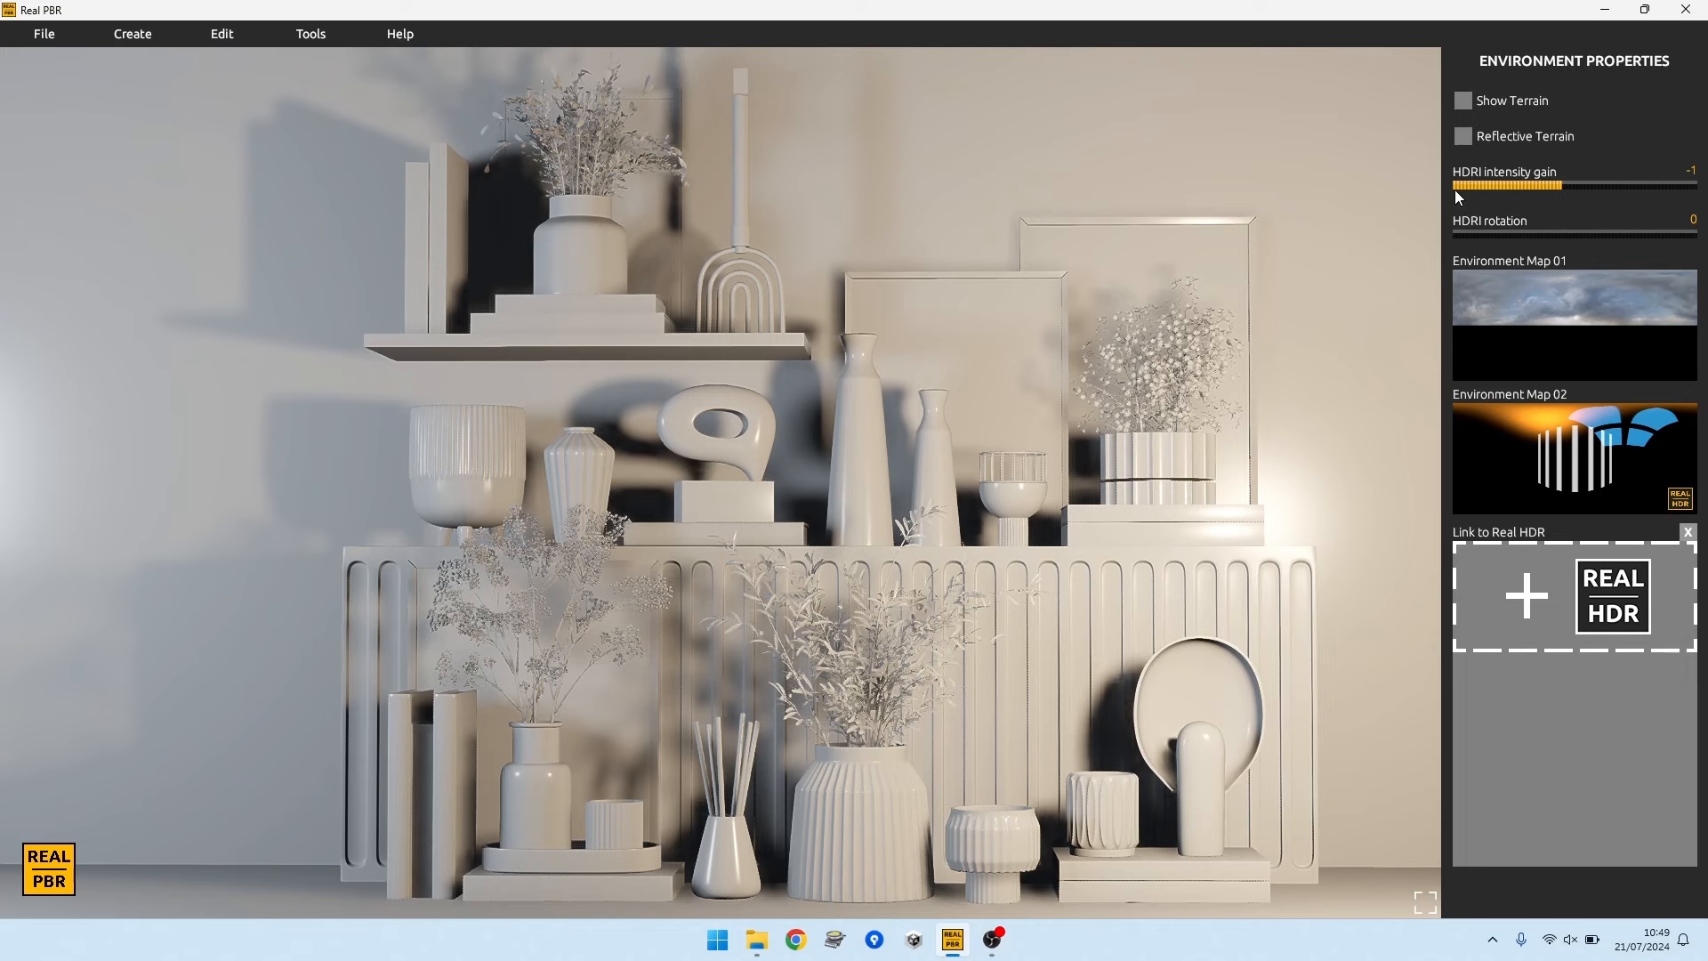
# Step: Save the darkened scene again as a 1920 × 1080 image with raytracing off
pyautogui.click(302, 33)
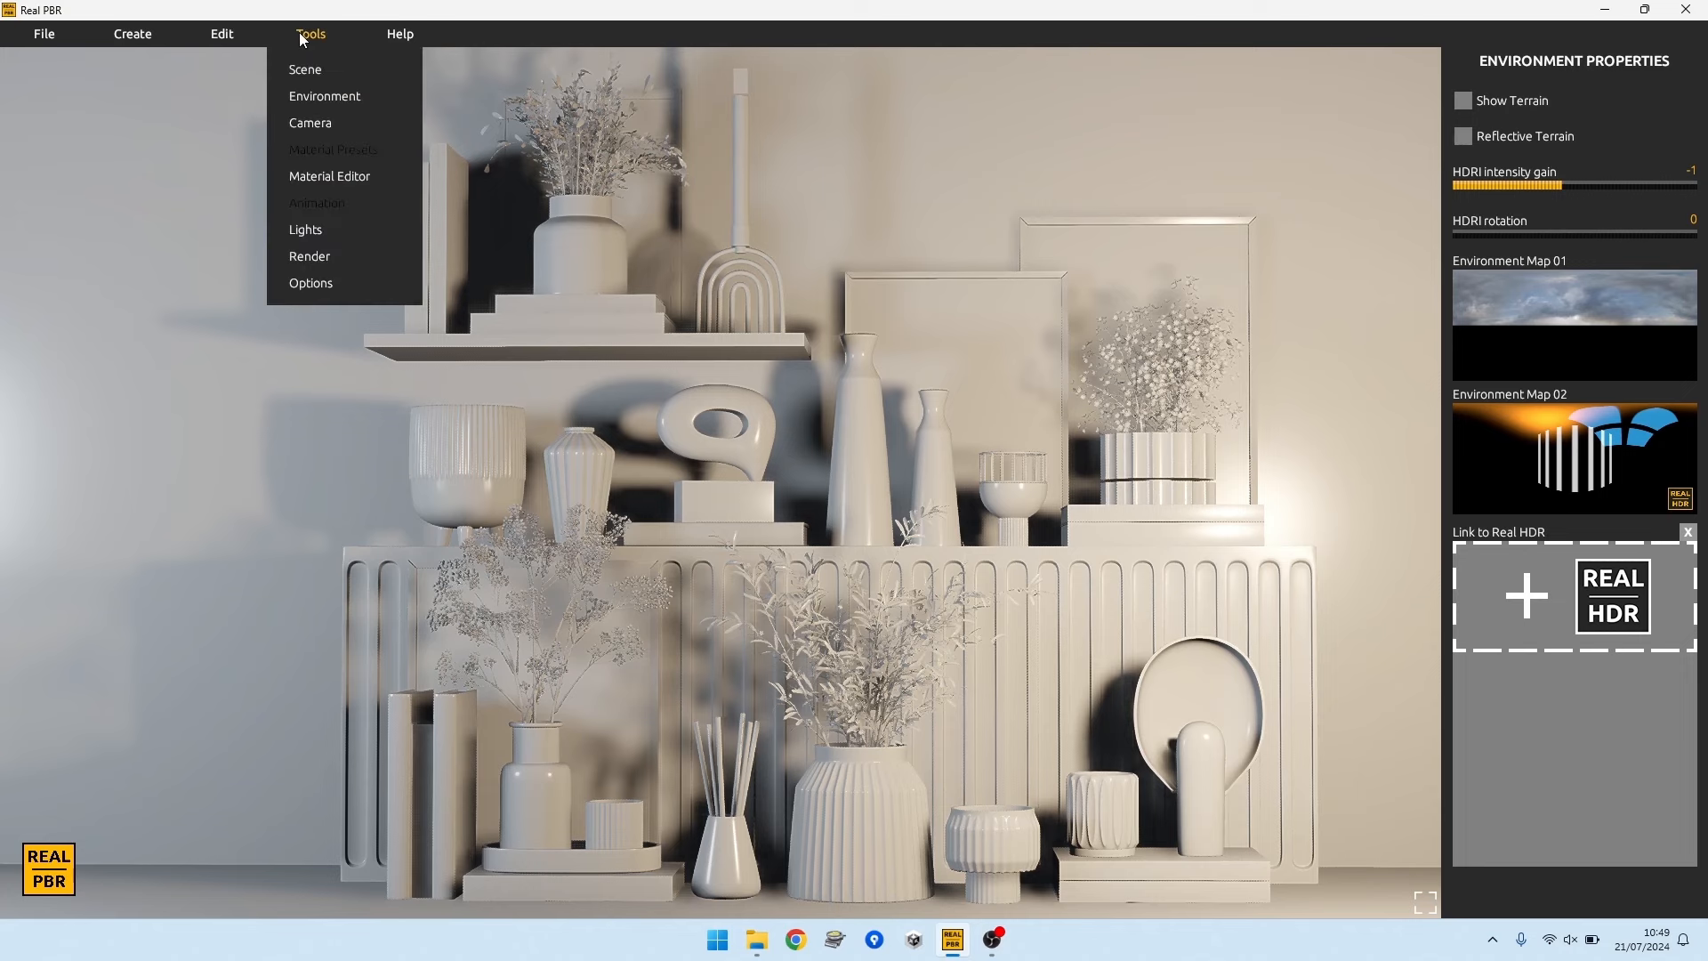
pyautogui.click(313, 256)
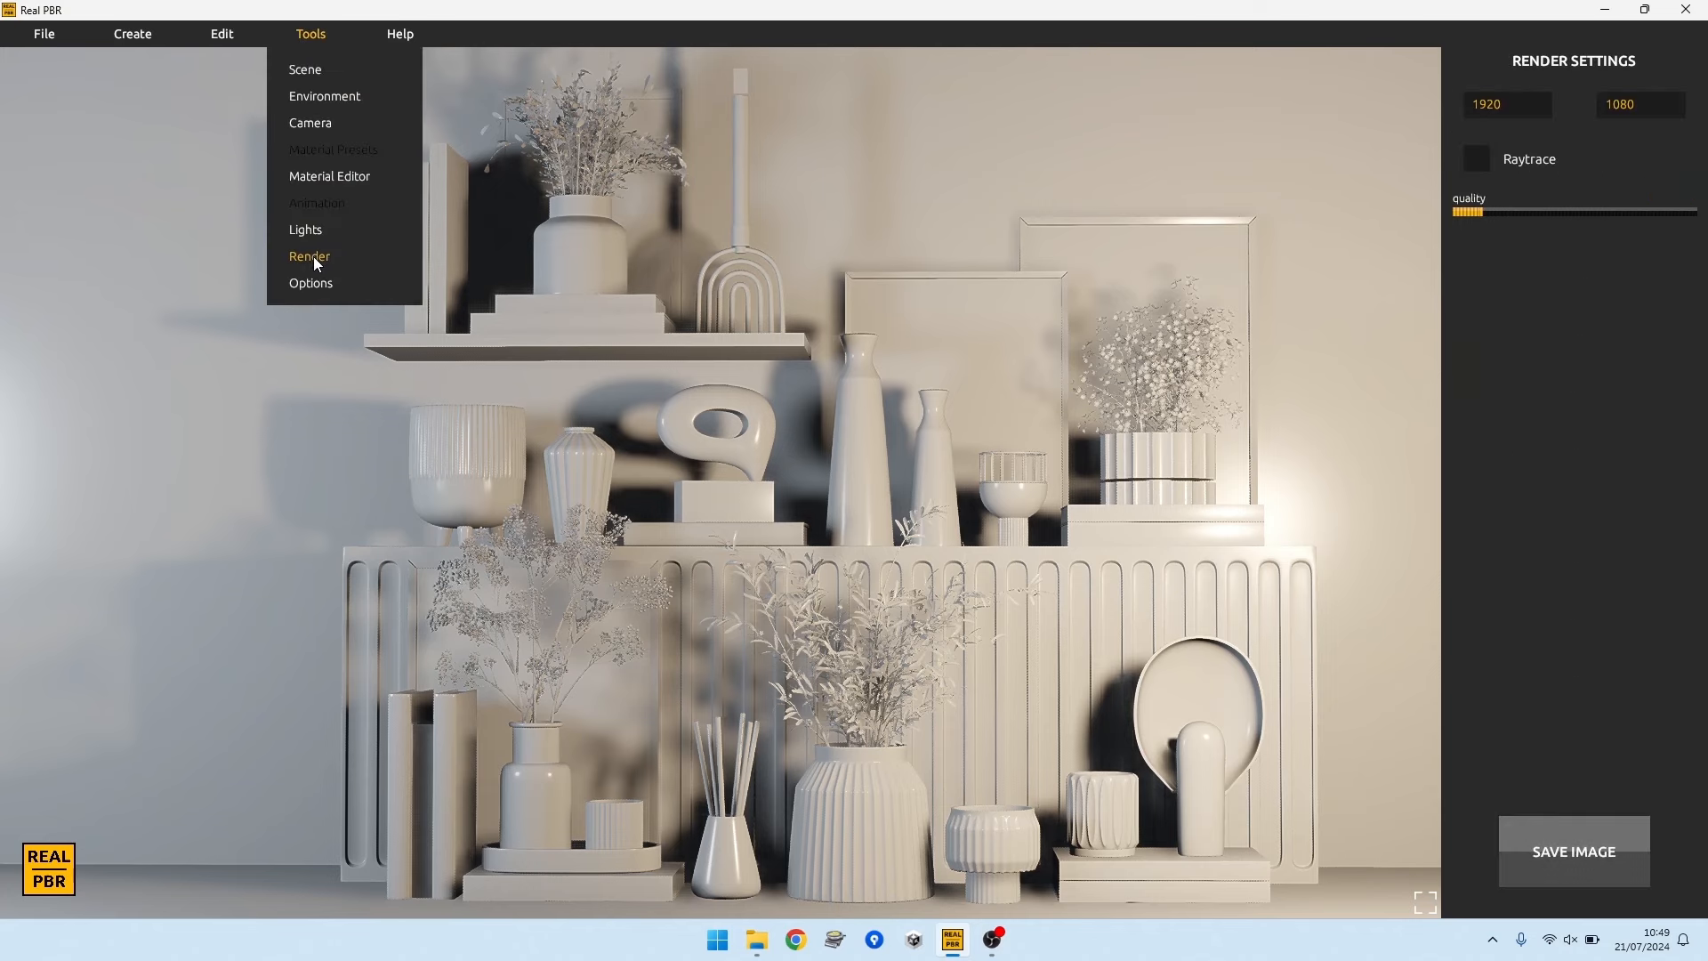
pyautogui.click(1547, 848)
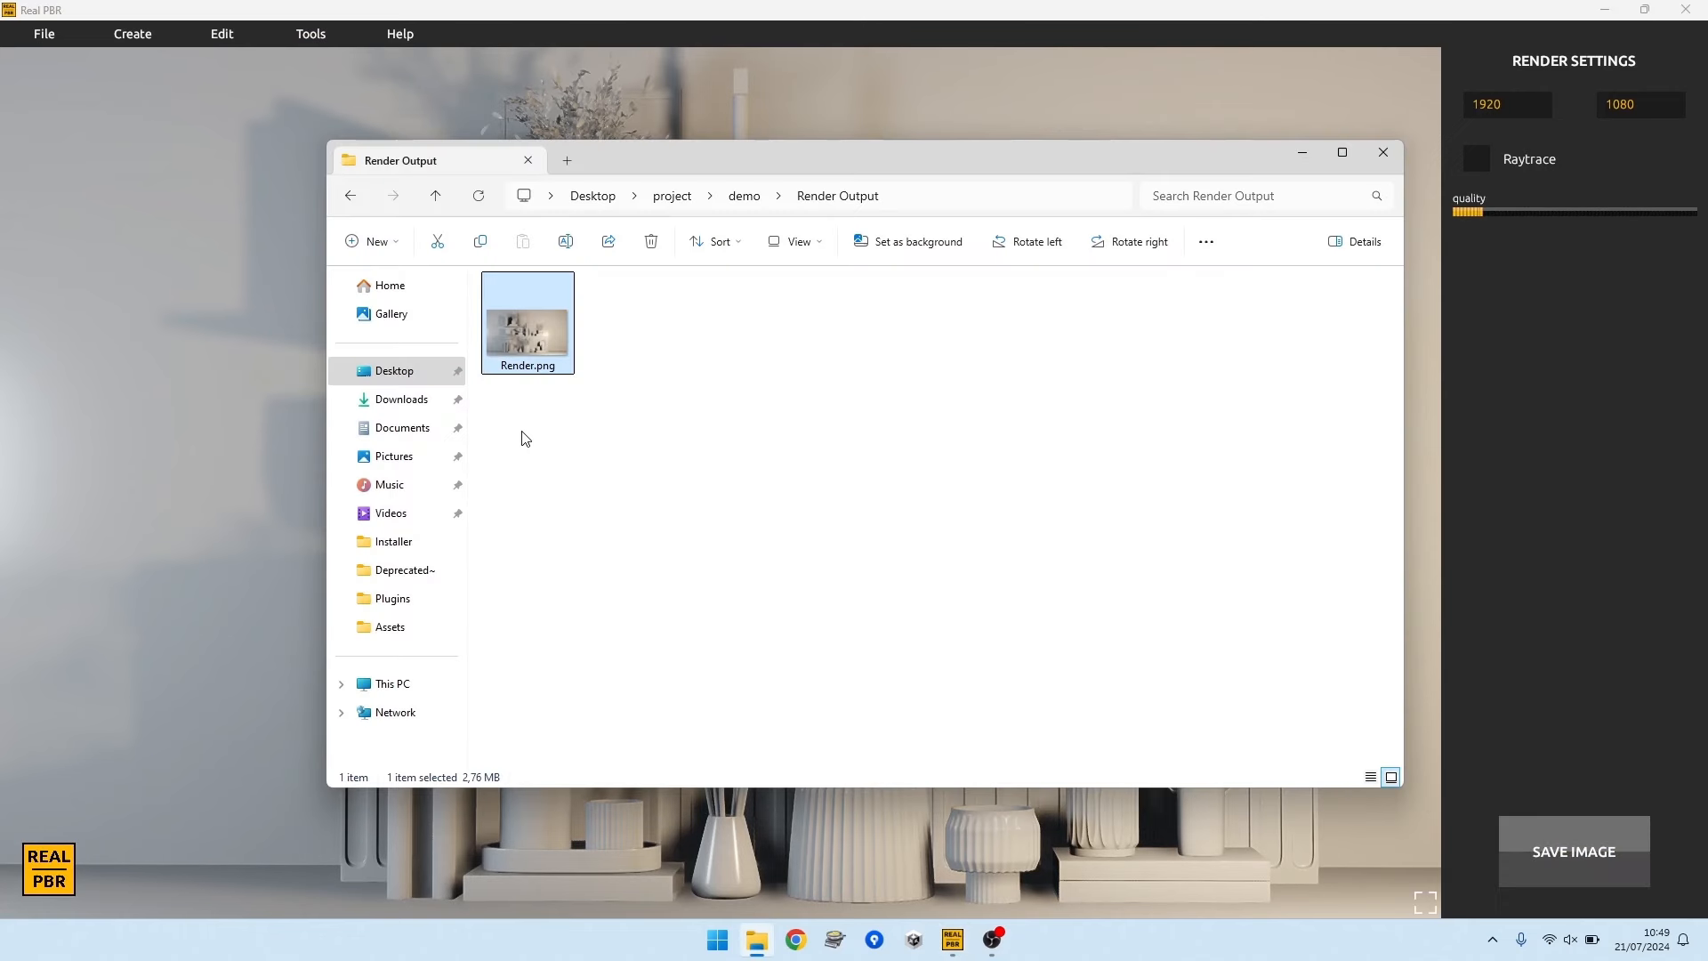
# Step: In File Explorer, rename Render.png to Render_base.png, view it and close both the image and the folder window
pyautogui.click(524, 366)
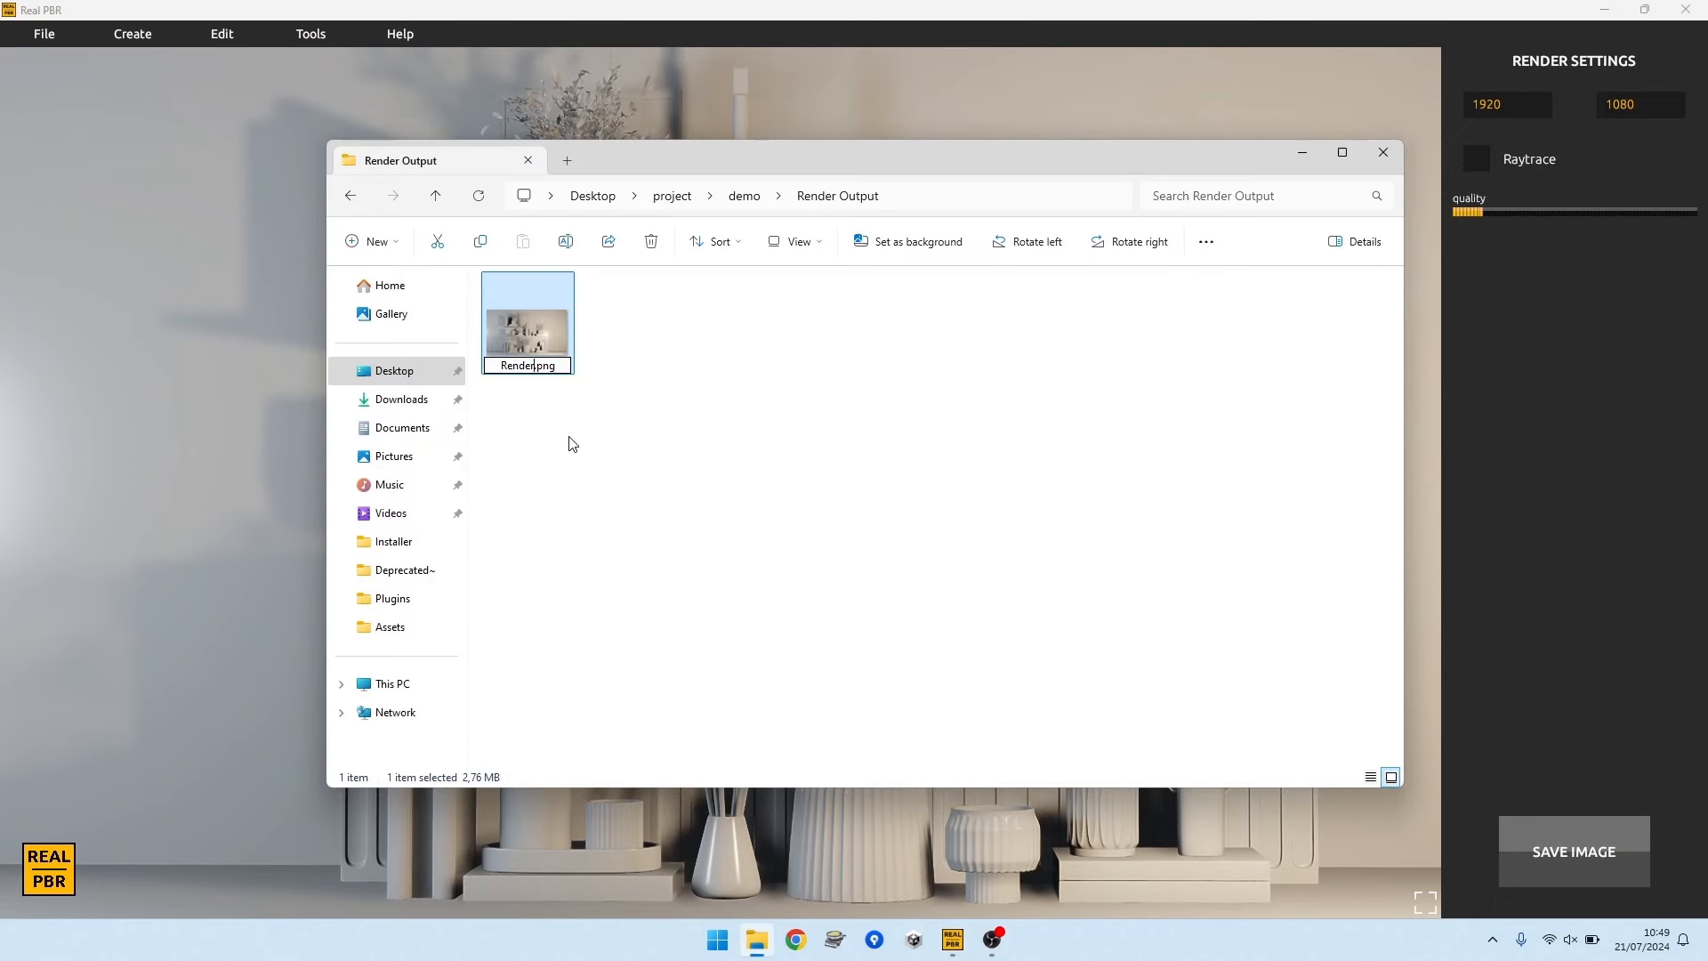
pyautogui.write('_base')
pyautogui.press('Return')
pyautogui.press('Return')
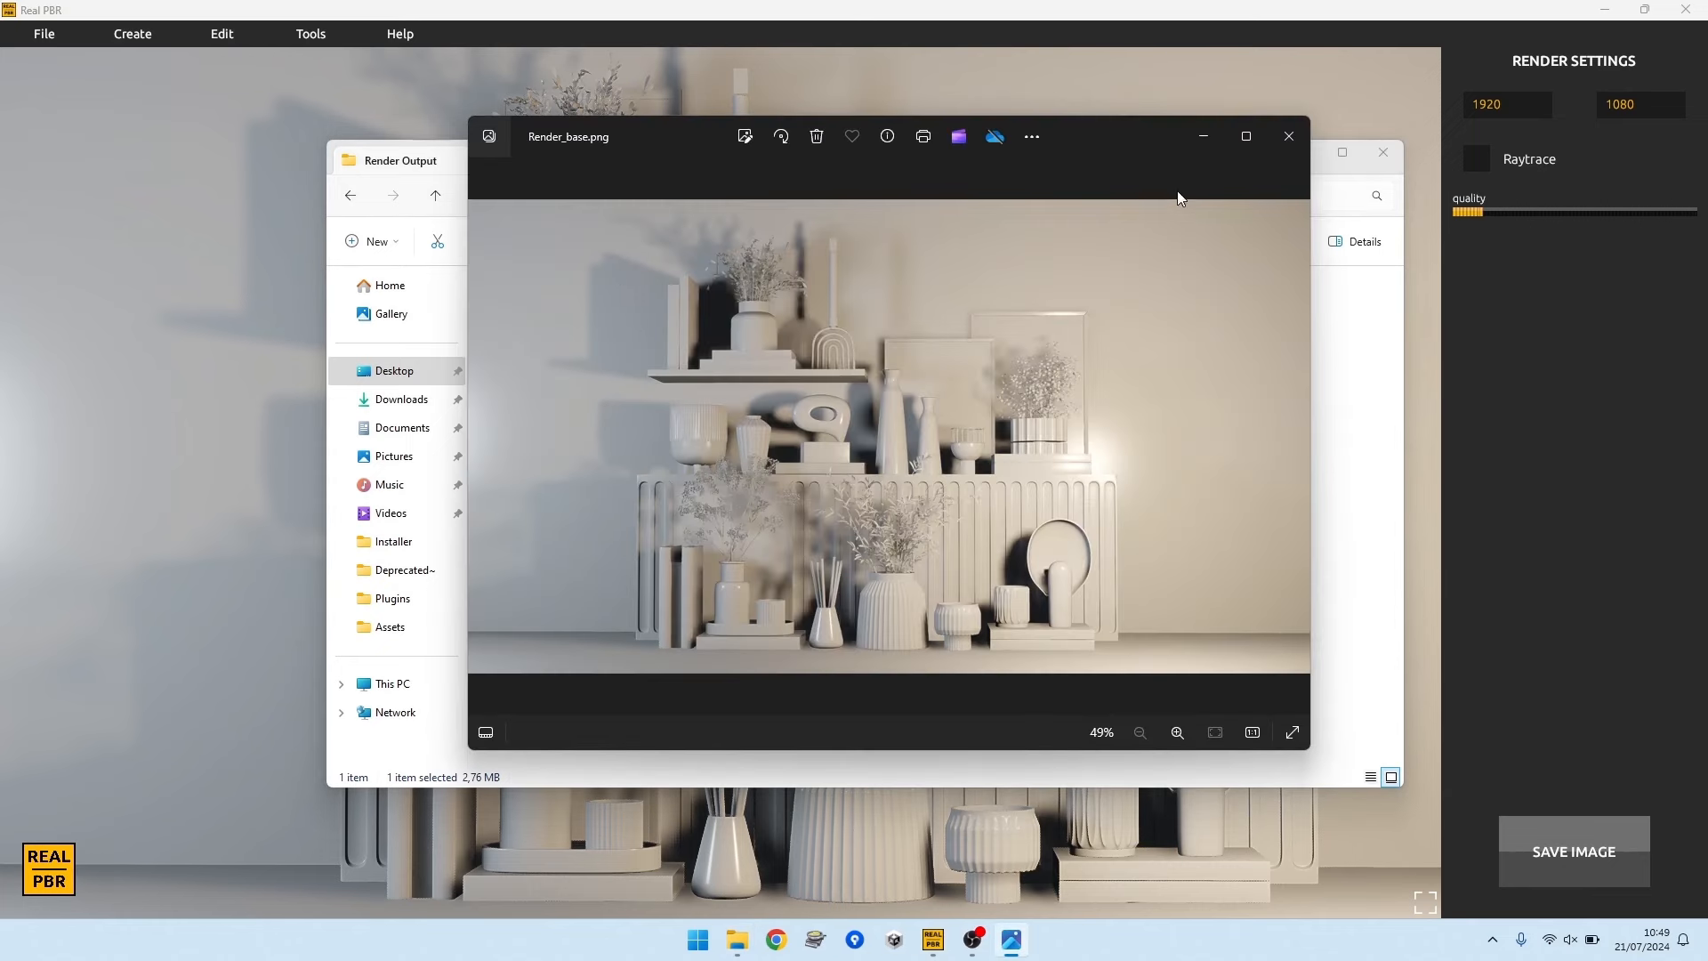
pyautogui.click(1289, 136)
pyautogui.click(1384, 152)
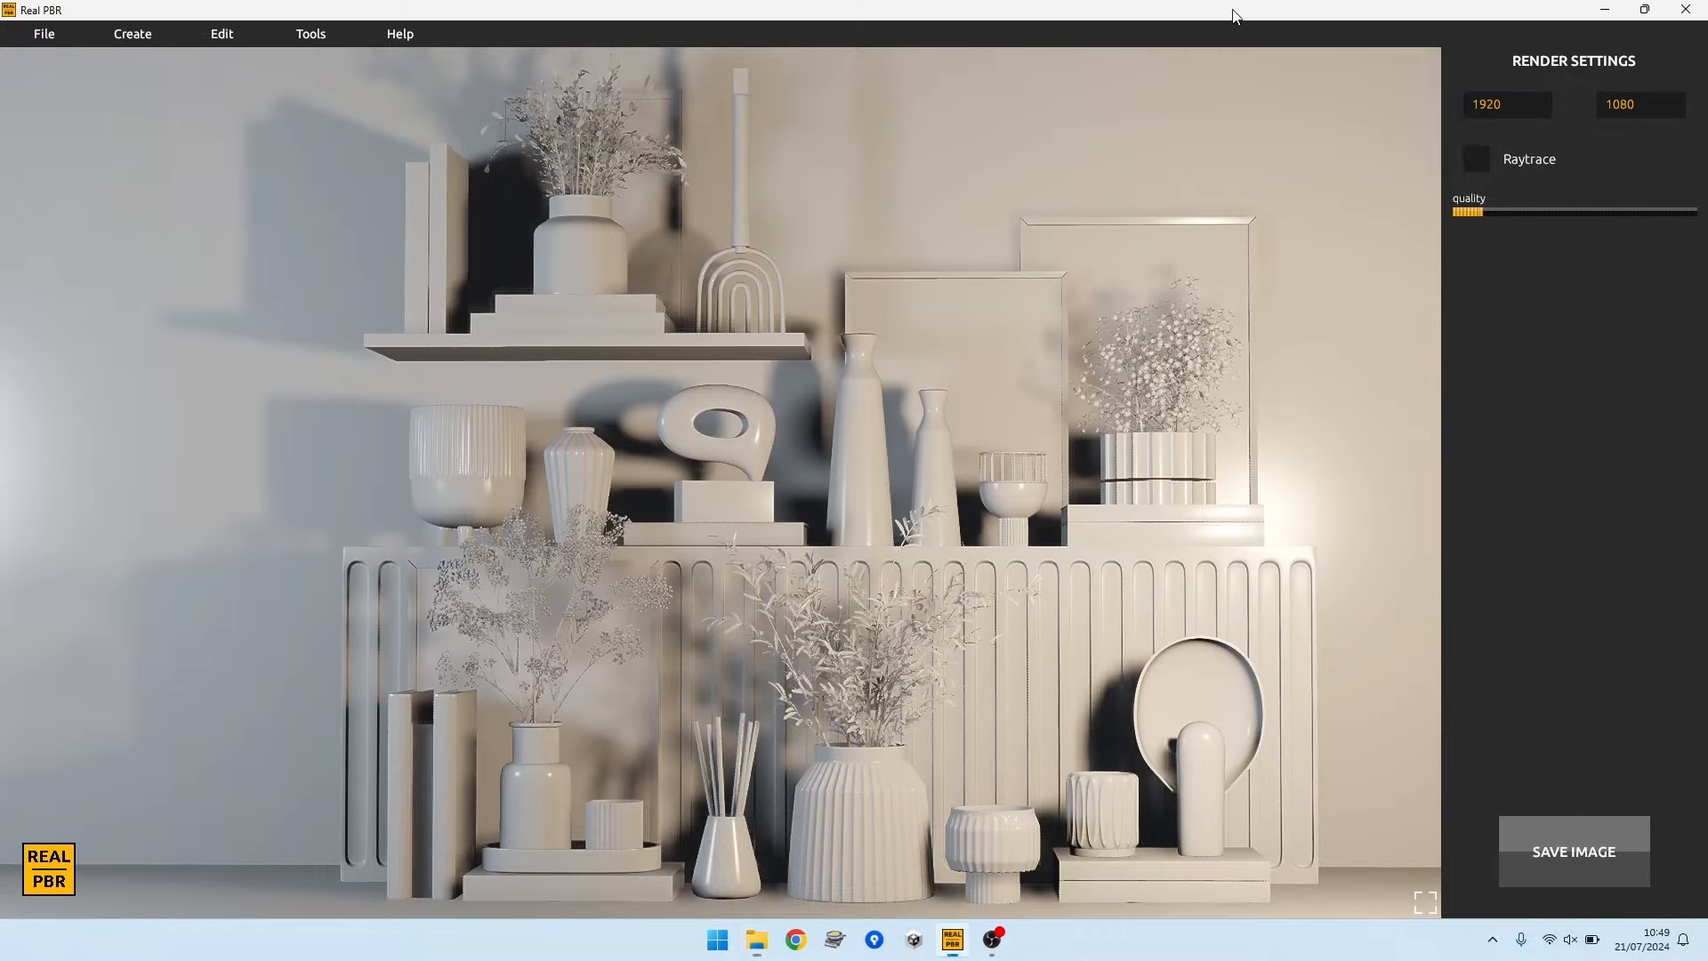
# Step: Save the scene as a 1920 × 1080 image with raytracing turned on and switch to File Explorer
pyautogui.click(1476, 157)
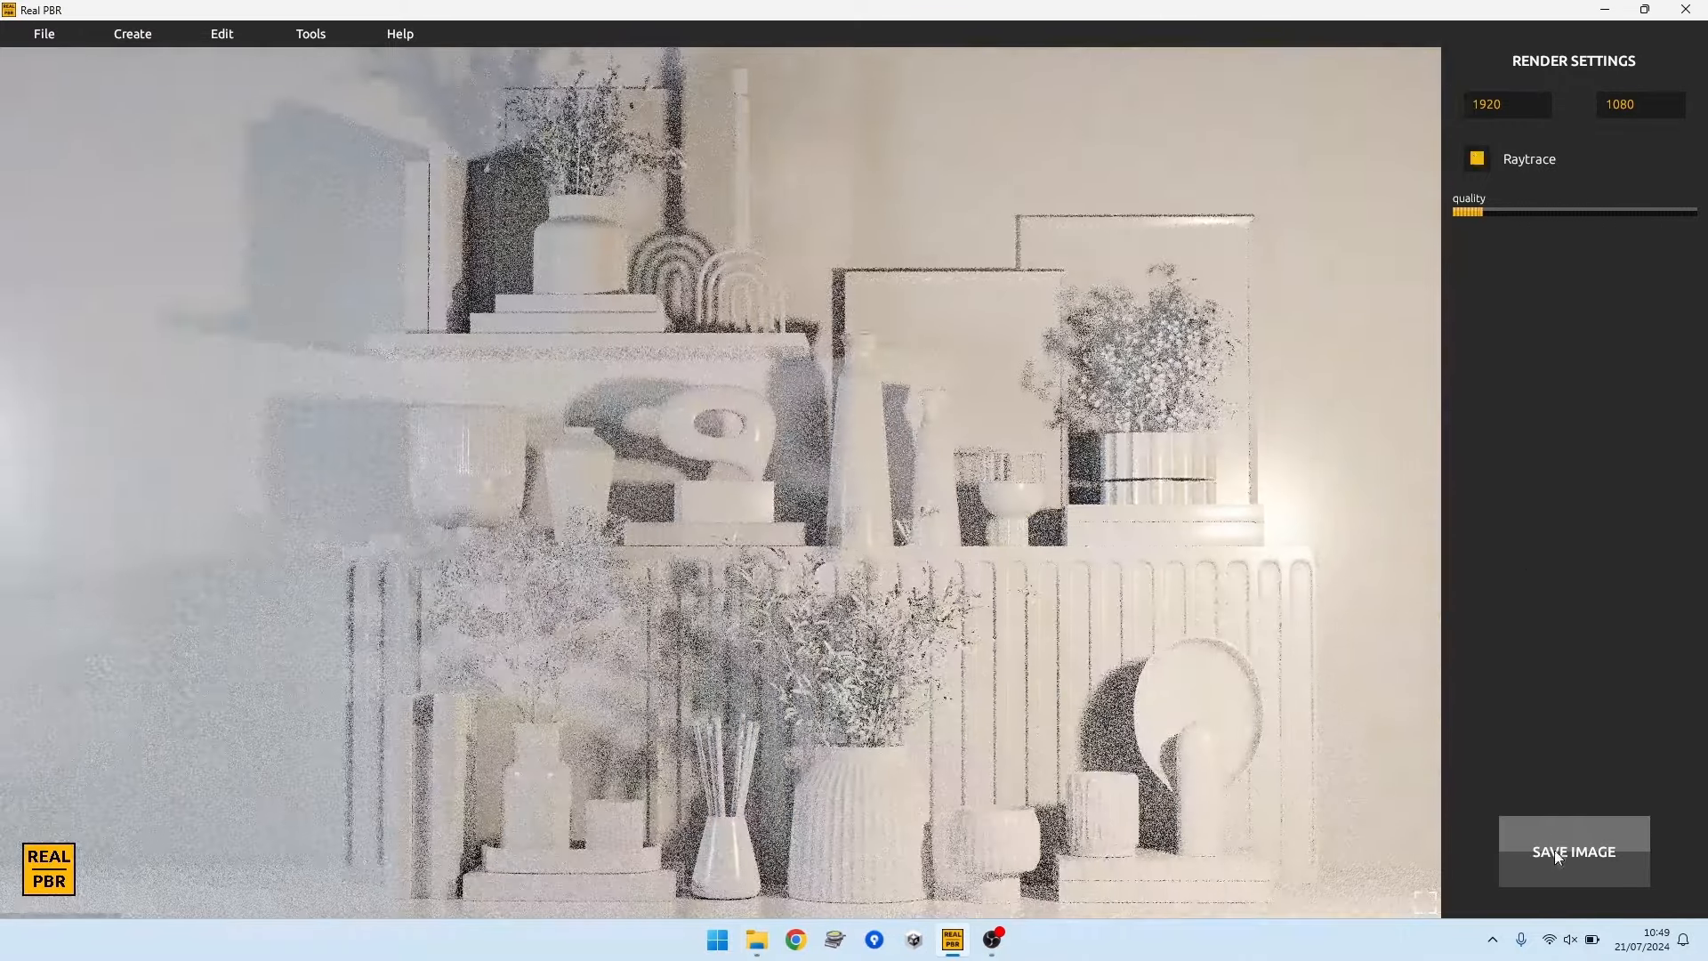
pyautogui.click(1555, 851)
pyautogui.click(753, 948)
# Step: Rename the new Render.png to Render_raytracing.png
pyautogui.click(516, 306)
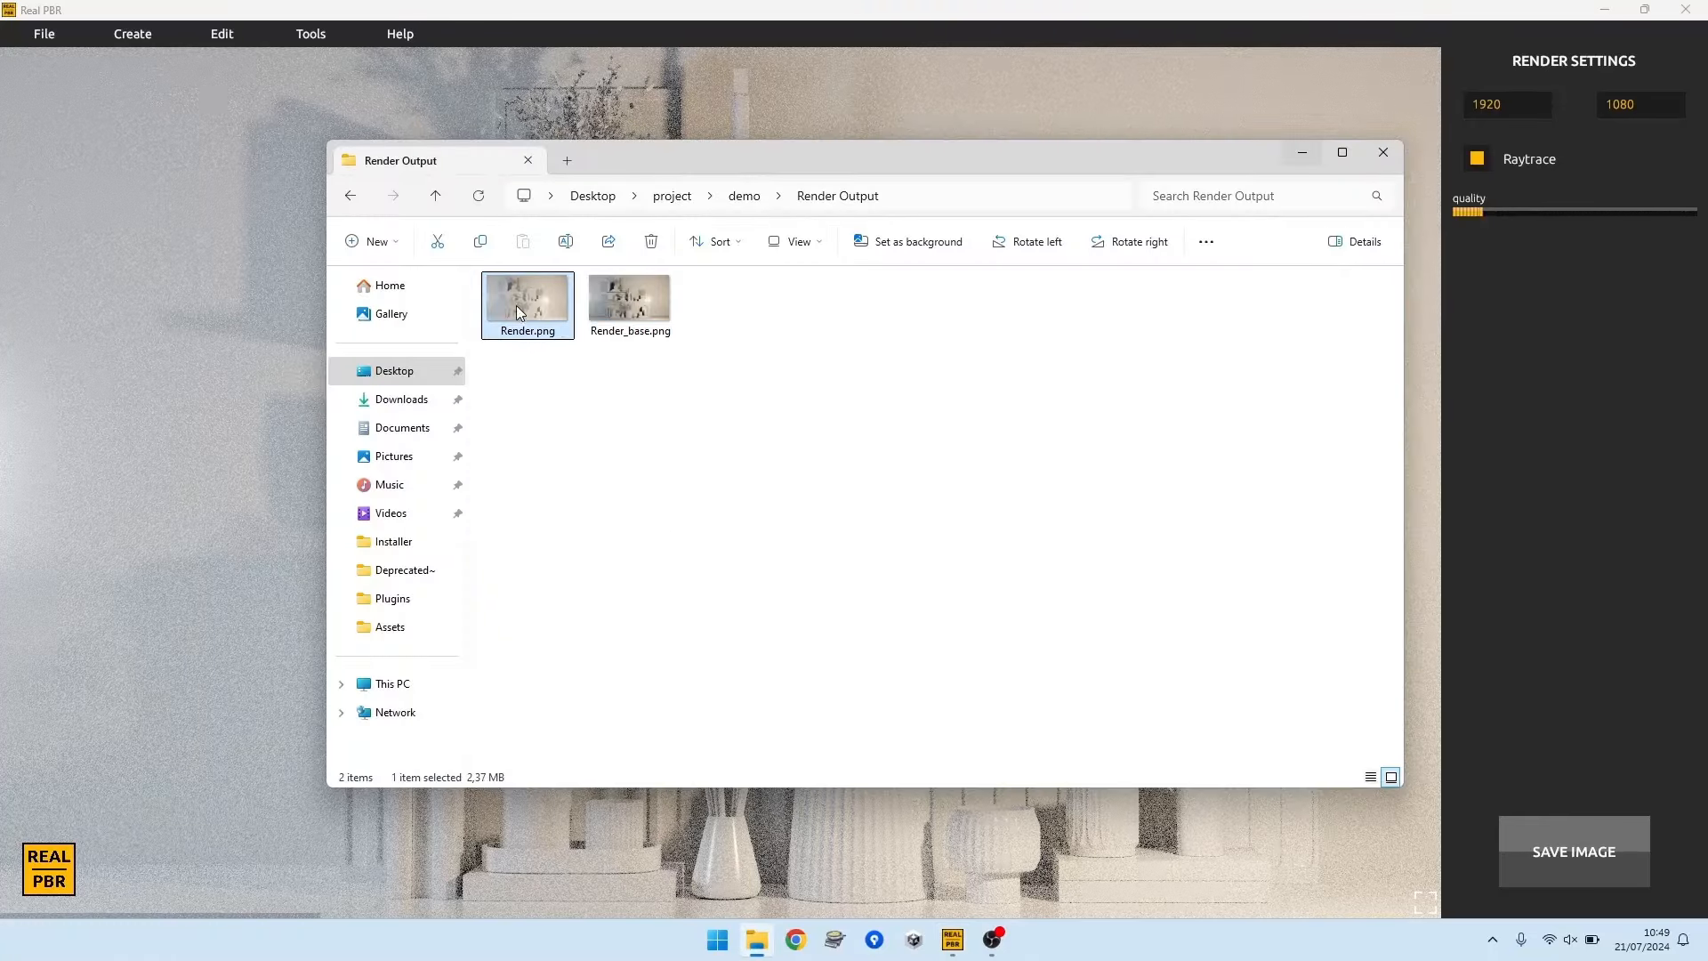
pyautogui.click(533, 330)
pyautogui.press('Right')
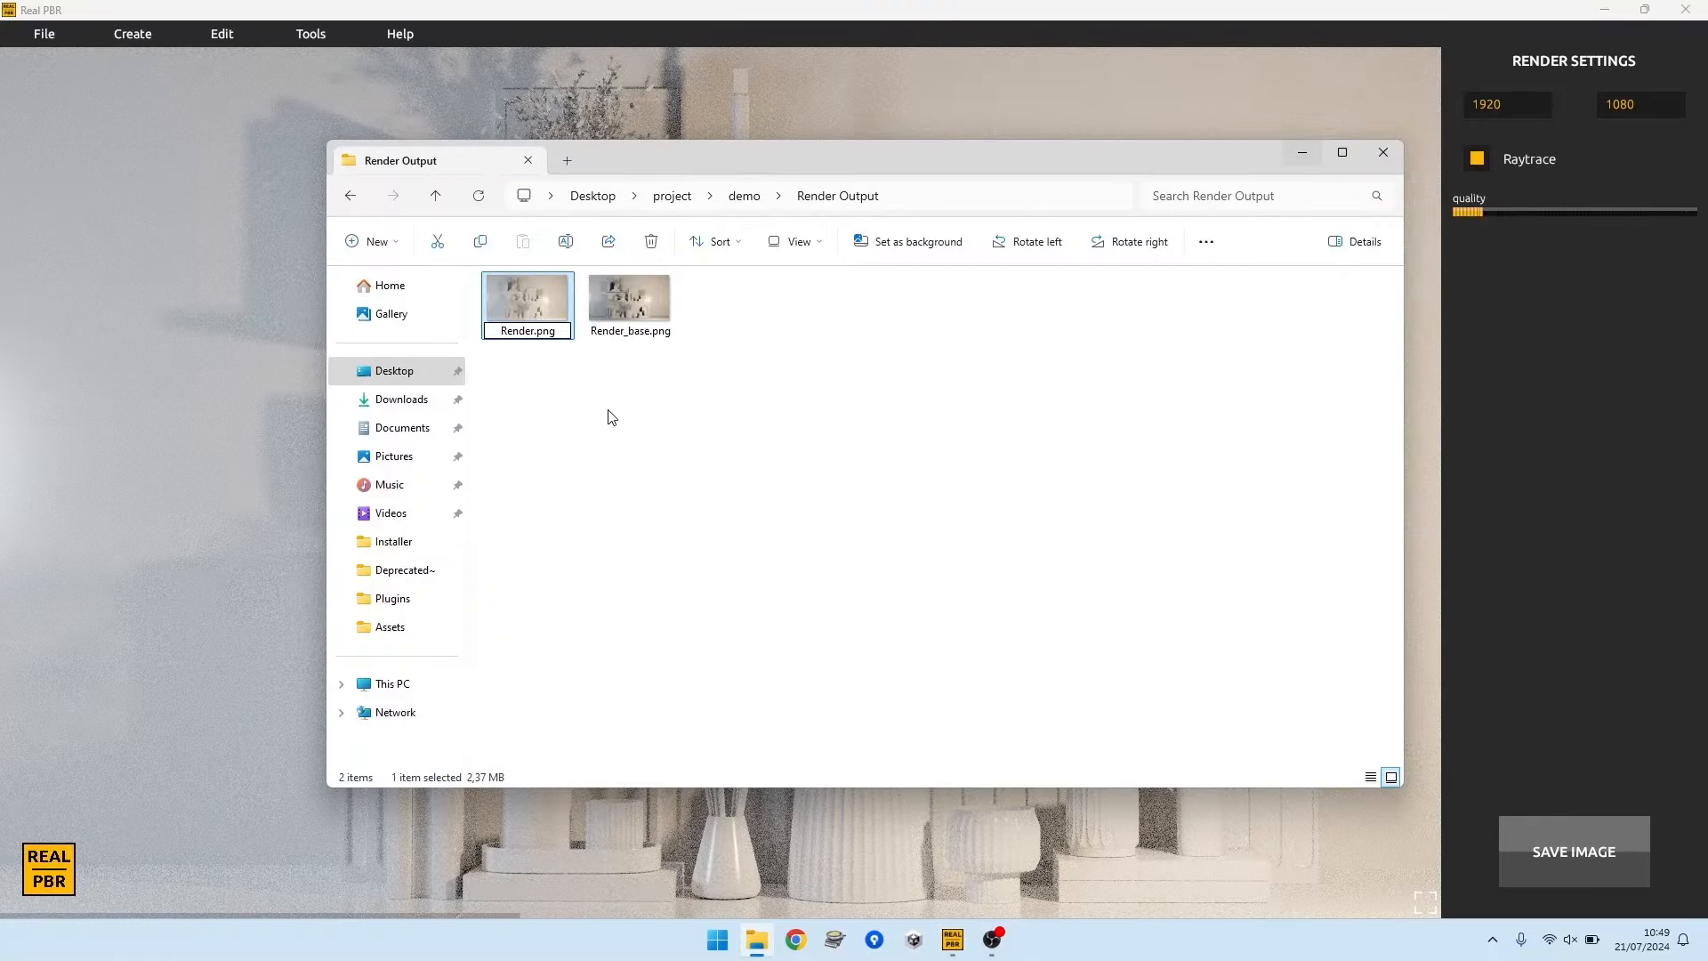
pyautogui.write('_raytracing')
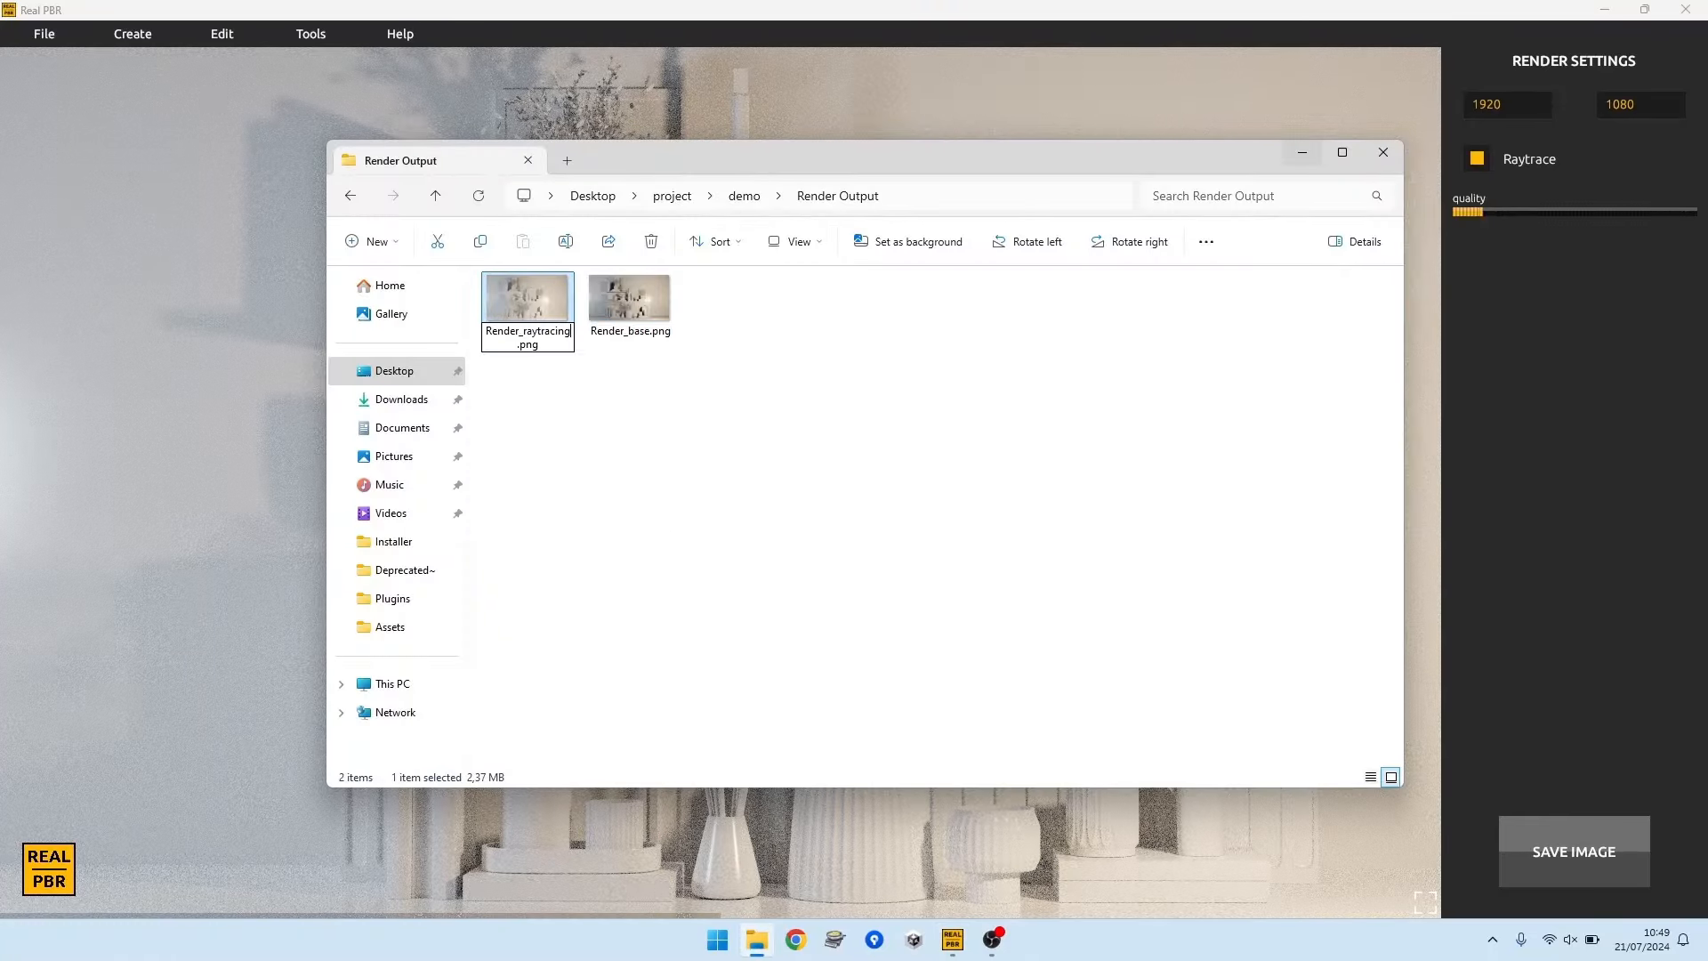
pyautogui.press('Return')
# Step: Open Render_raytracing.png maximized and compare it with Render_base.png by switching repeatedly between the two images
pyautogui.press('Return')
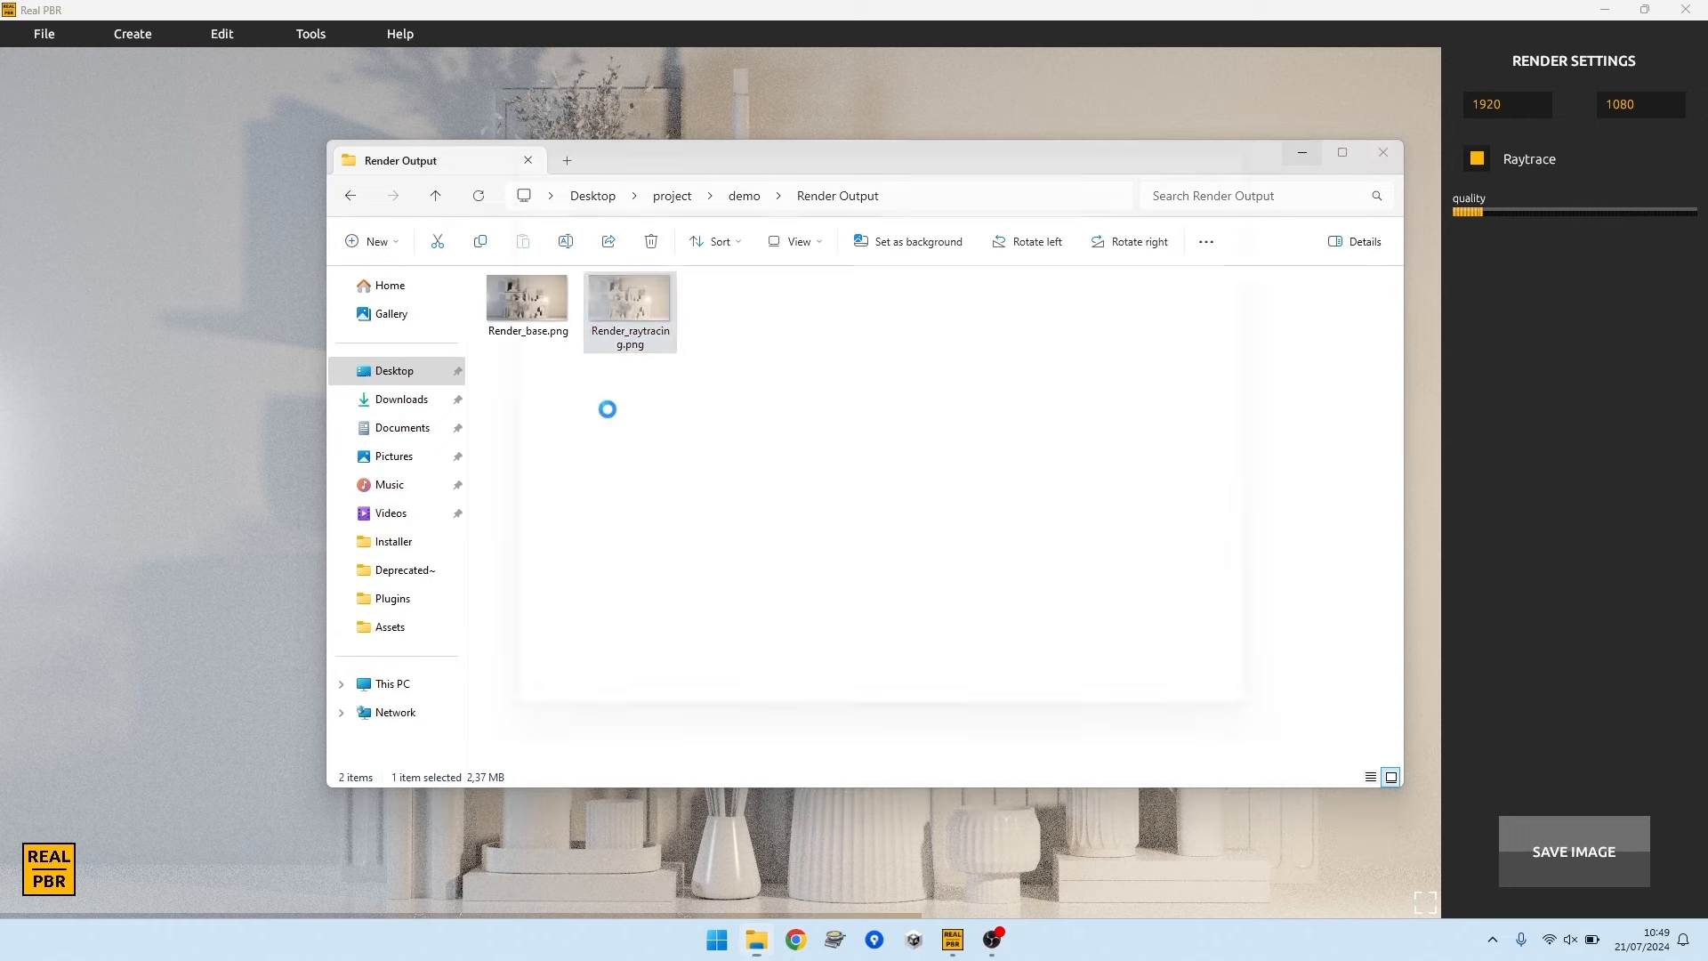
pyautogui.doubleClick(1109, 139)
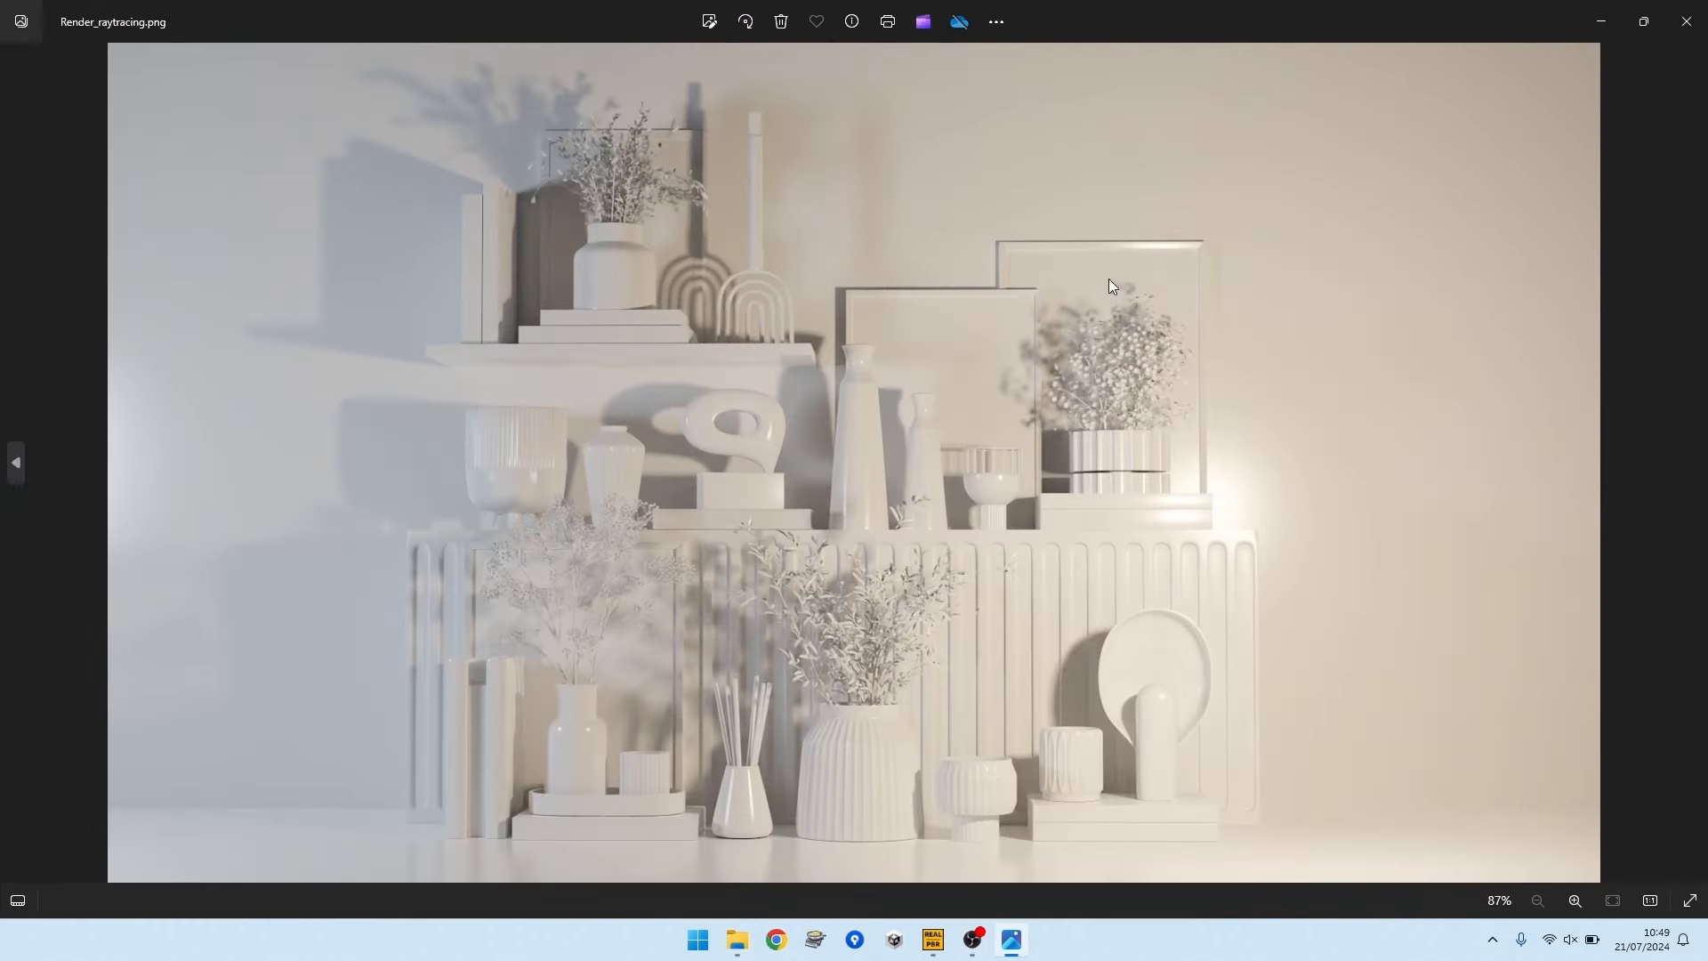
pyautogui.click(27, 462)
pyautogui.press('Right')
pyautogui.press('Left')
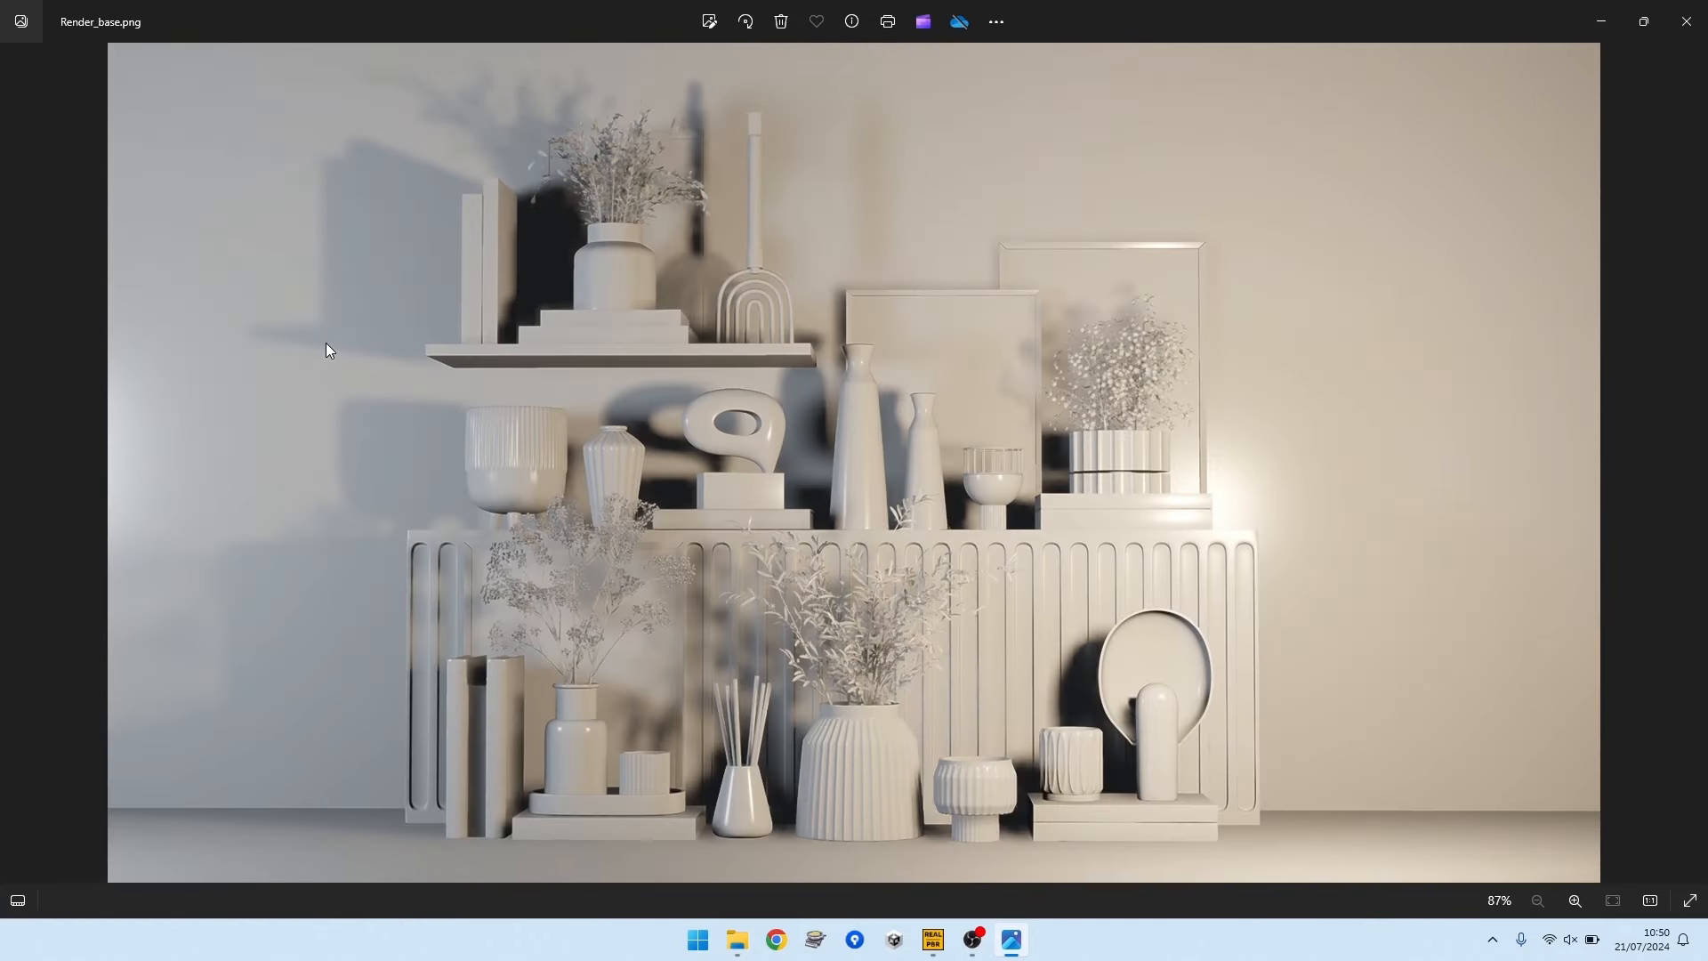
pyautogui.press('Right')
pyautogui.press('Left')
pyautogui.press('Right')
pyautogui.press('Left')
pyautogui.press('Right')
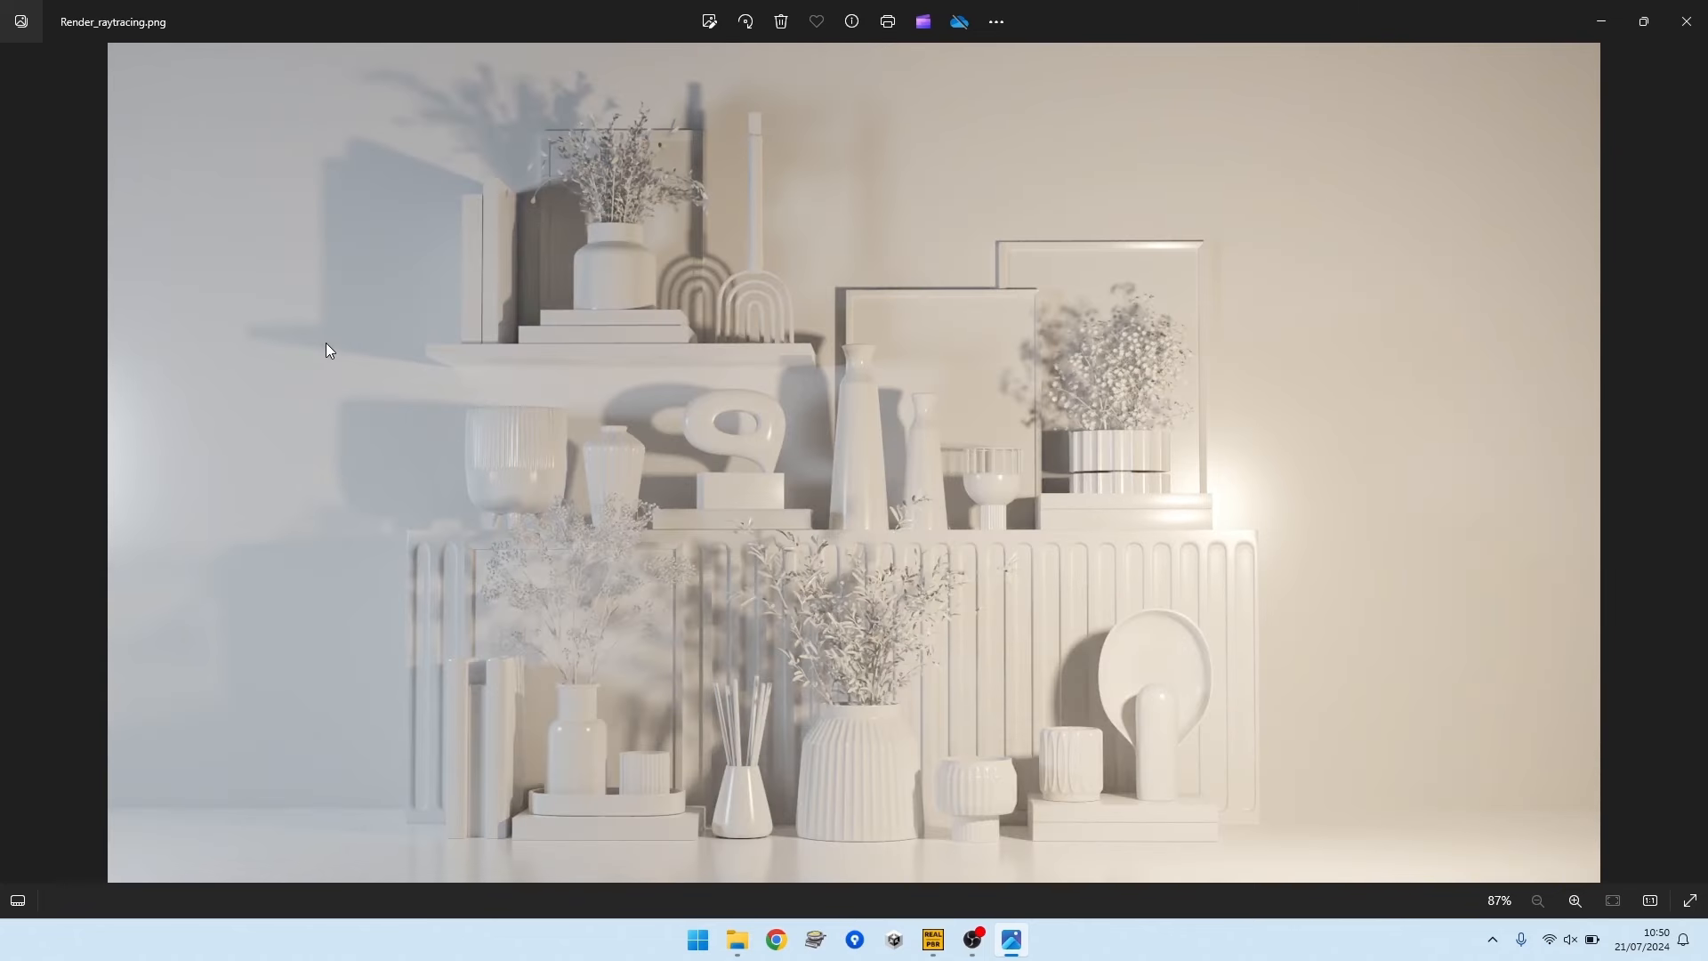